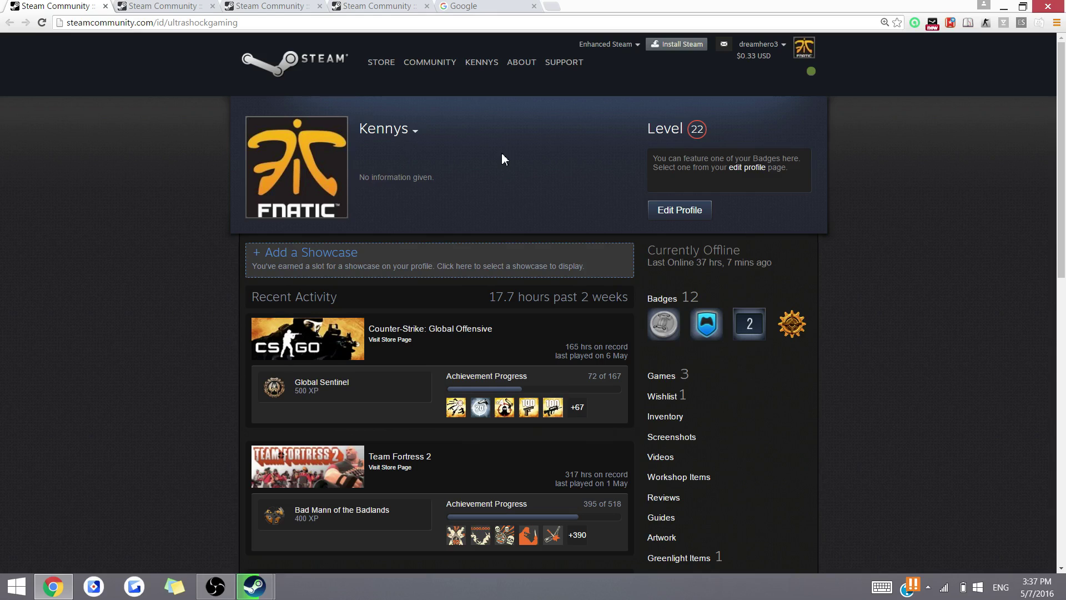
Step: Switch to the Steam client, search the community's individuals for "kennys", and look through the results page
mouse_move(261, 587)
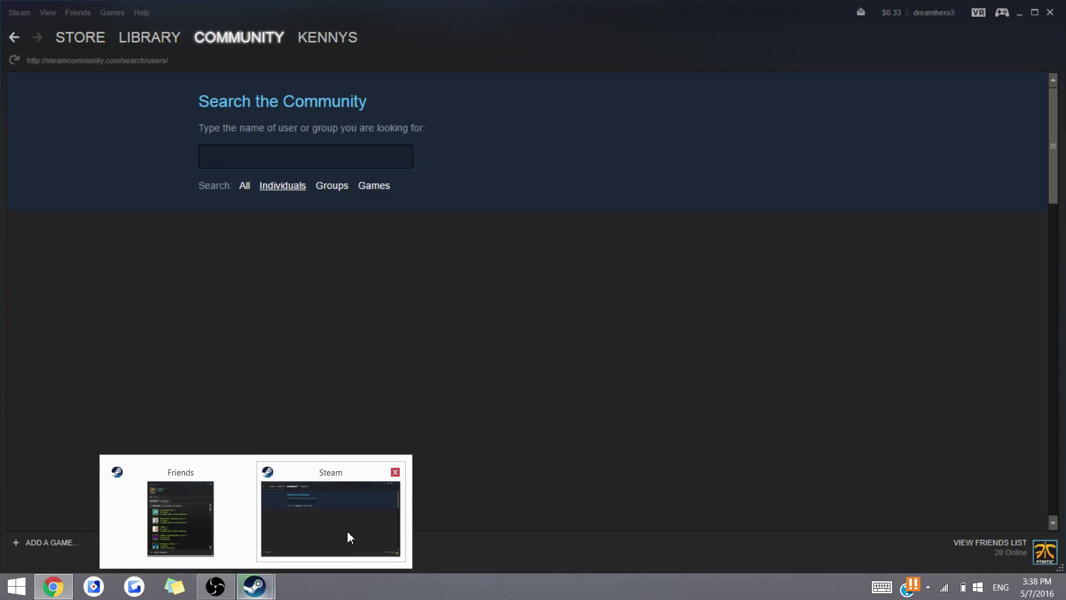
click(348, 532)
click(363, 154)
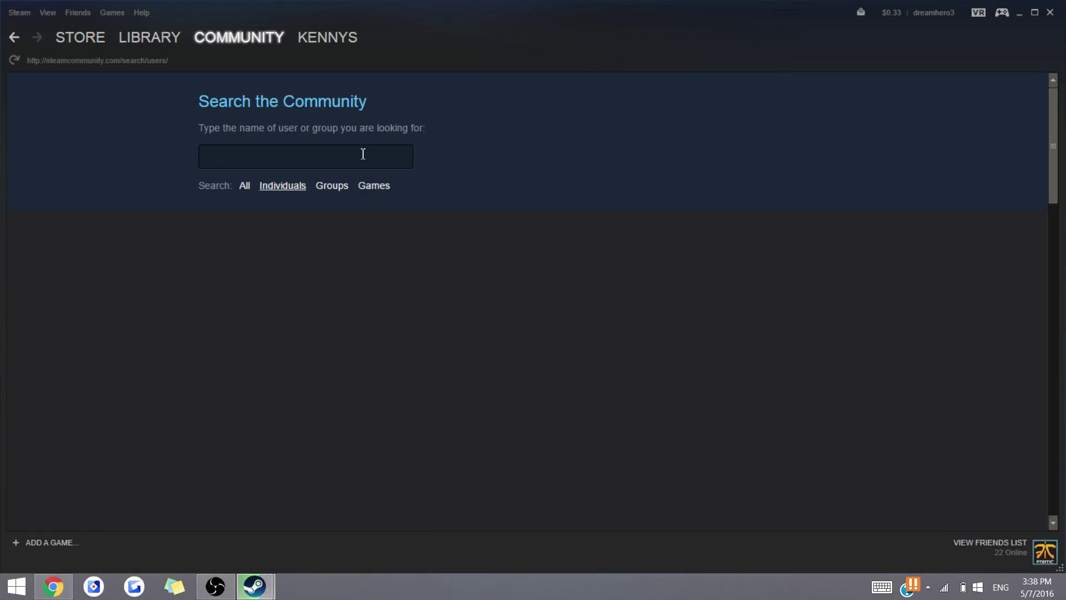
text(kennys)
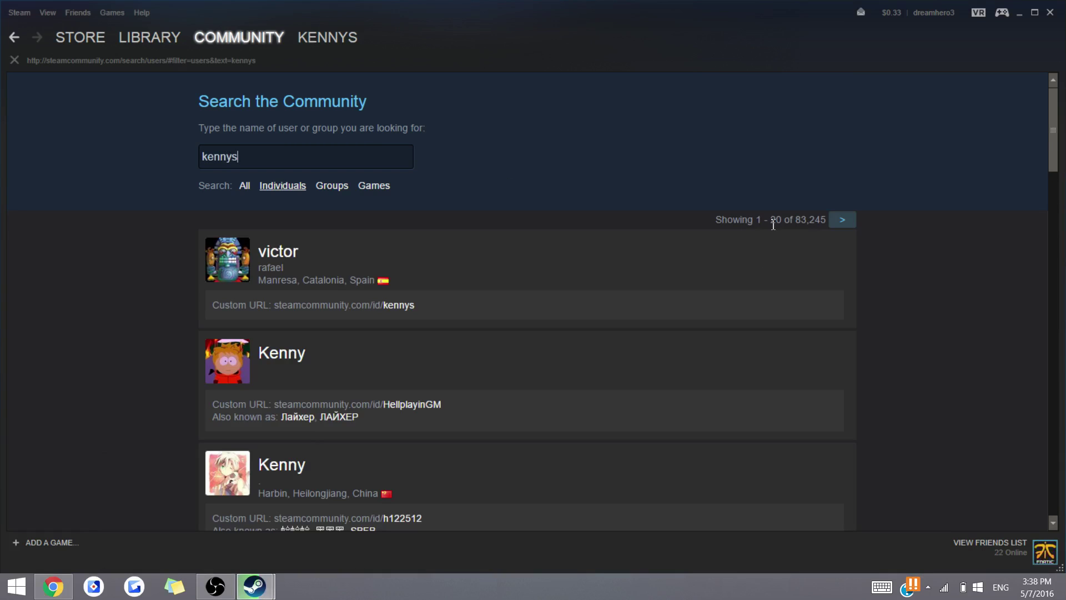
mouse_move(799, 222)
mouse_down()
mouse_move(827, 230)
mouse_move(666, 239)
mouse_move(830, 219)
mouse_move(805, 223)
mouse_up()
scroll(568, 276, down, 20)
scroll(627, 161, up, 10)
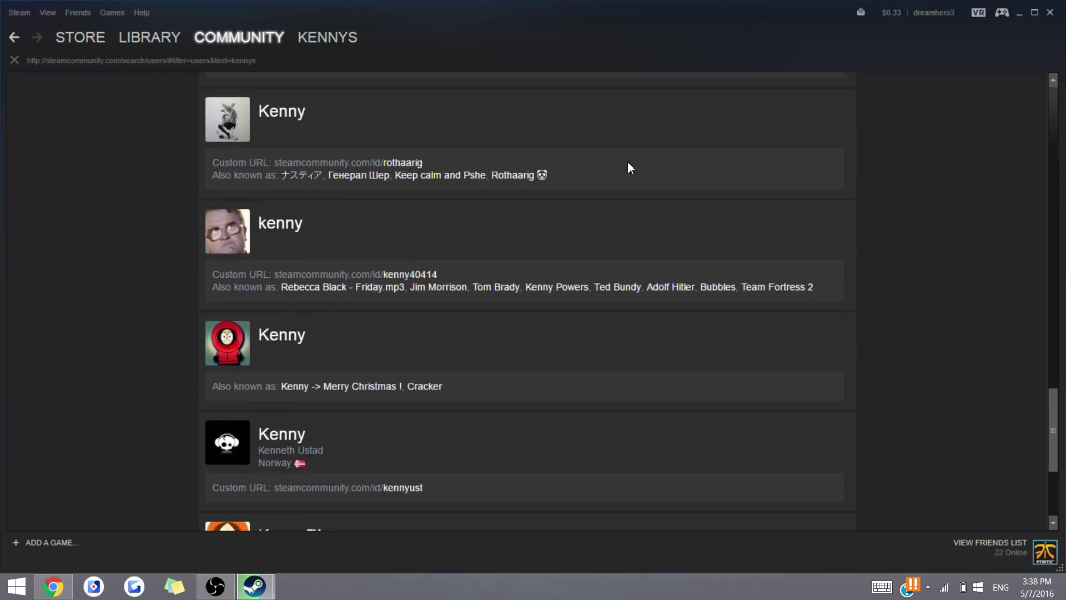
scroll(627, 169, down, 10)
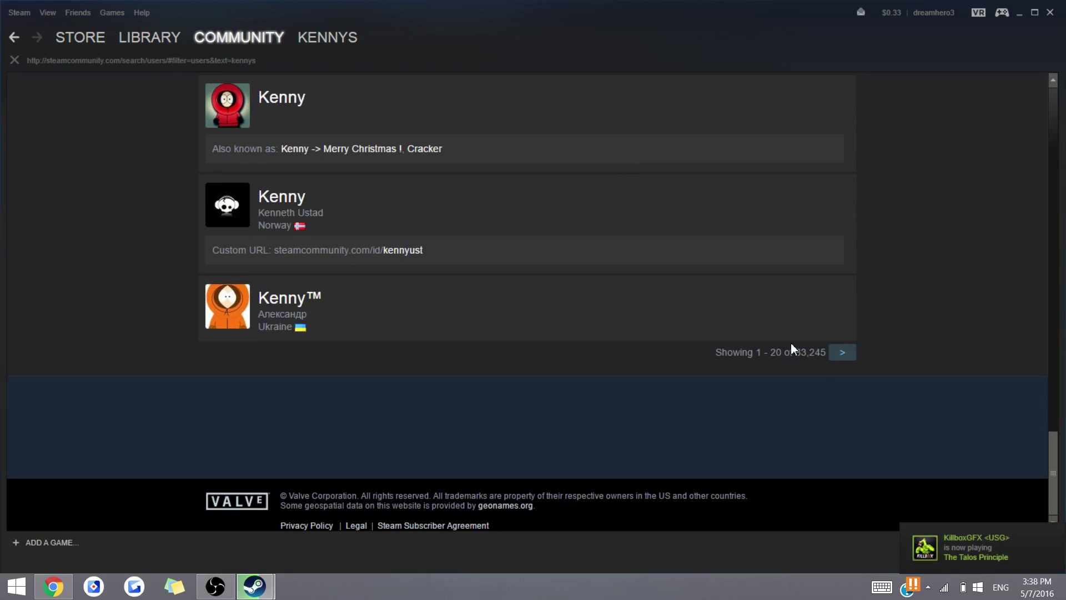
scroll(637, 290, up, 20)
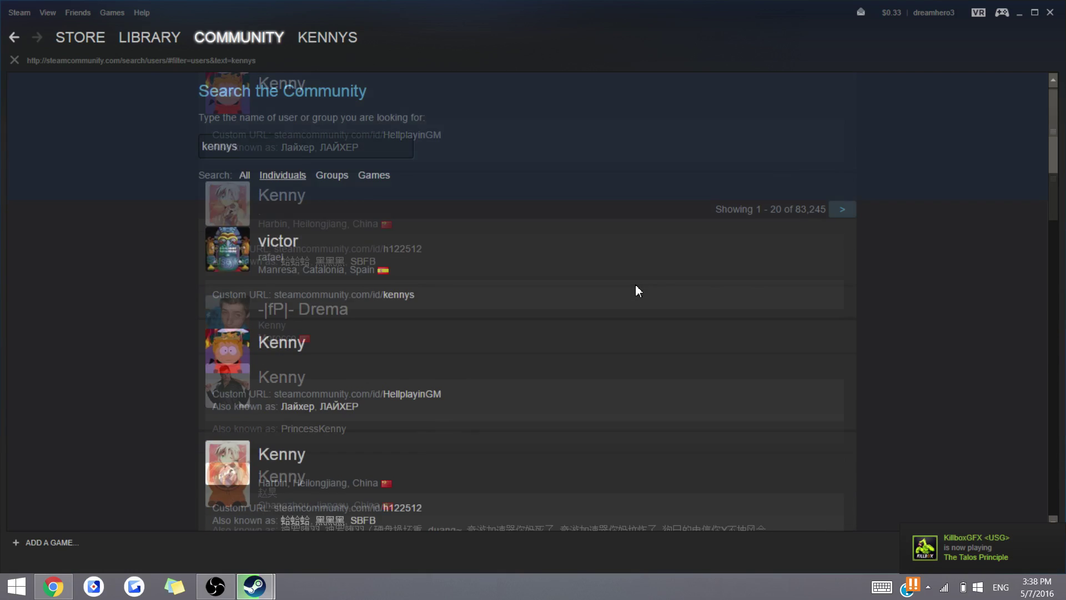
click(53, 589)
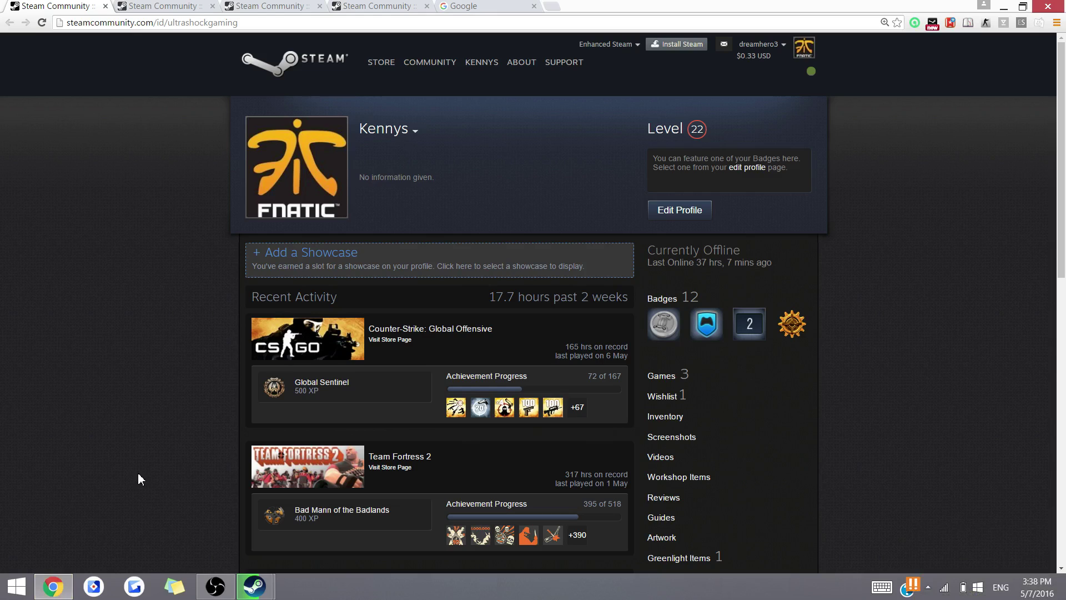
mouse_move(39, 597)
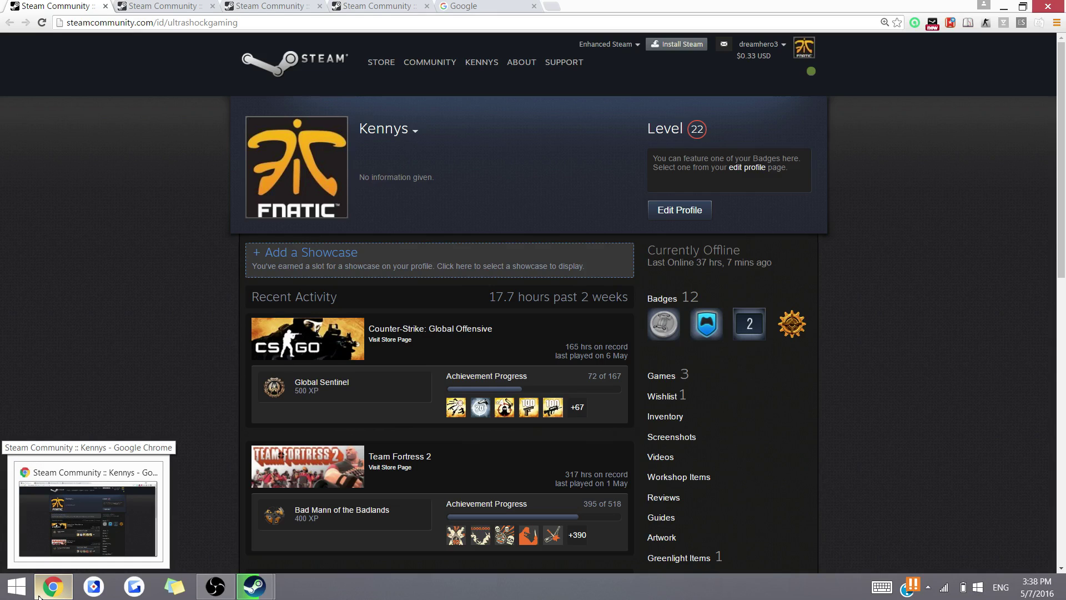
click(39, 596)
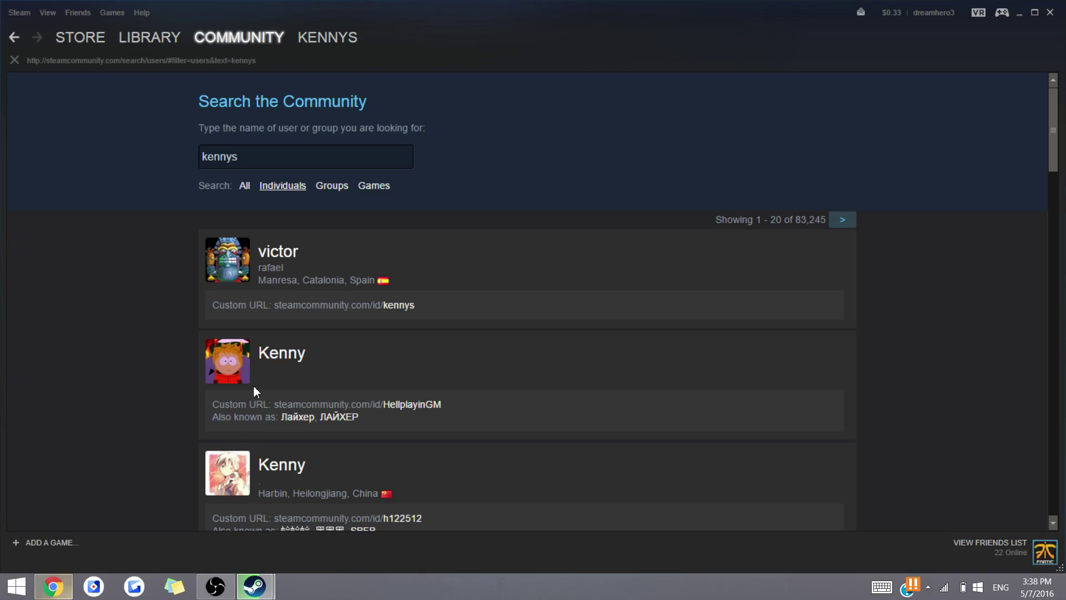
drag(288, 154, 158, 159)
text(nutlope)
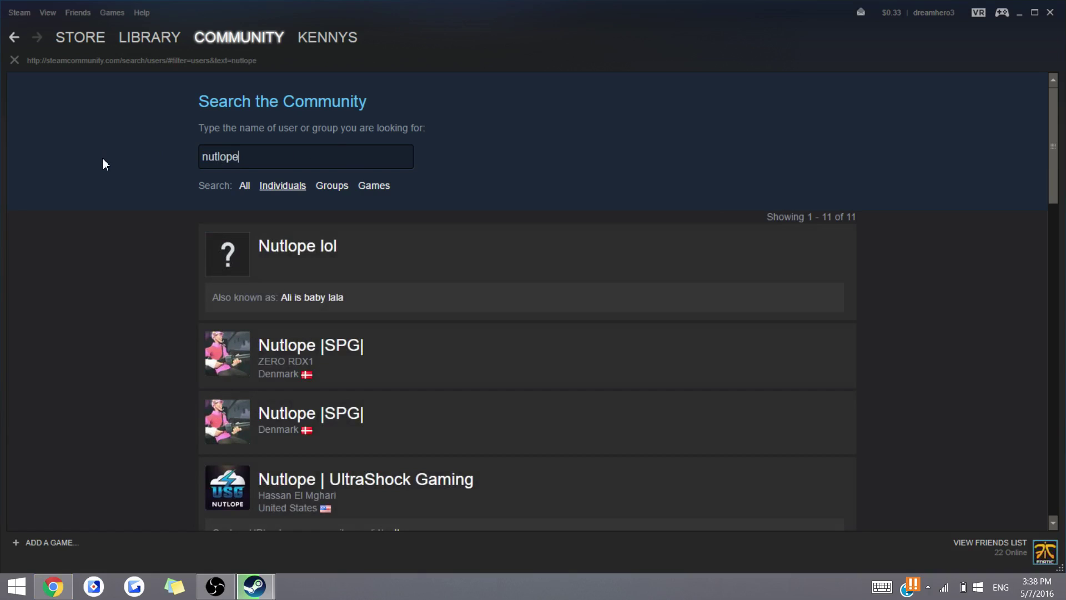
scroll(154, 224, down, 2)
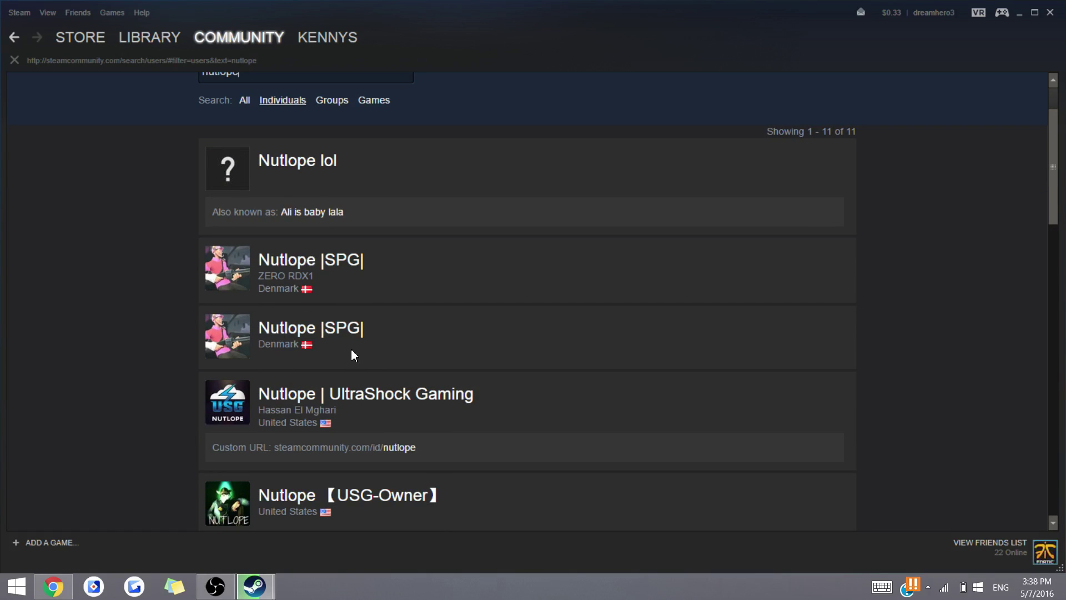
scroll(351, 350, down, 4)
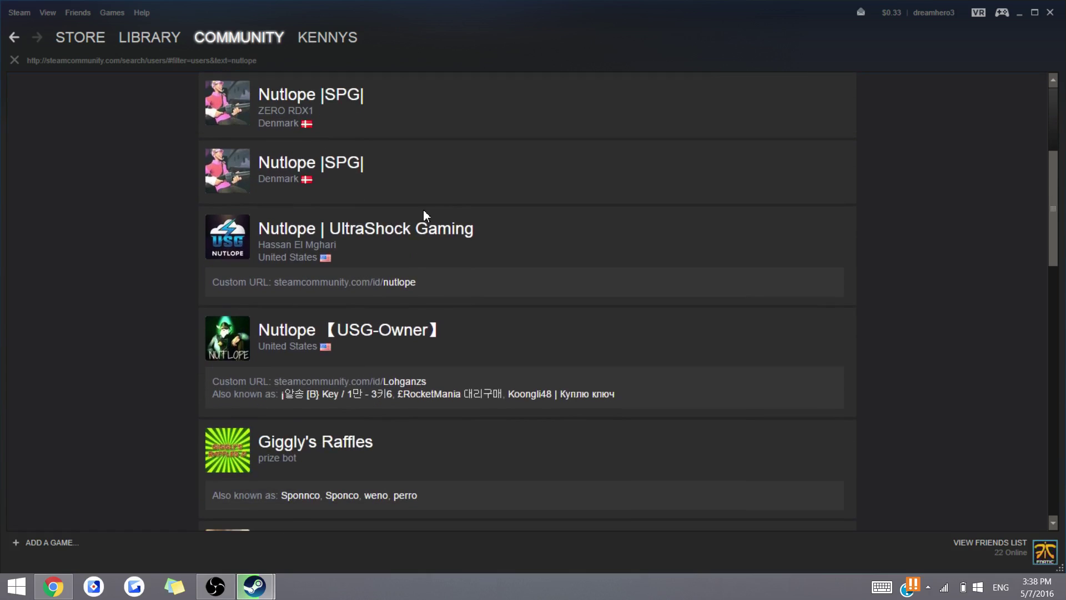
scroll(178, 236, up, 5)
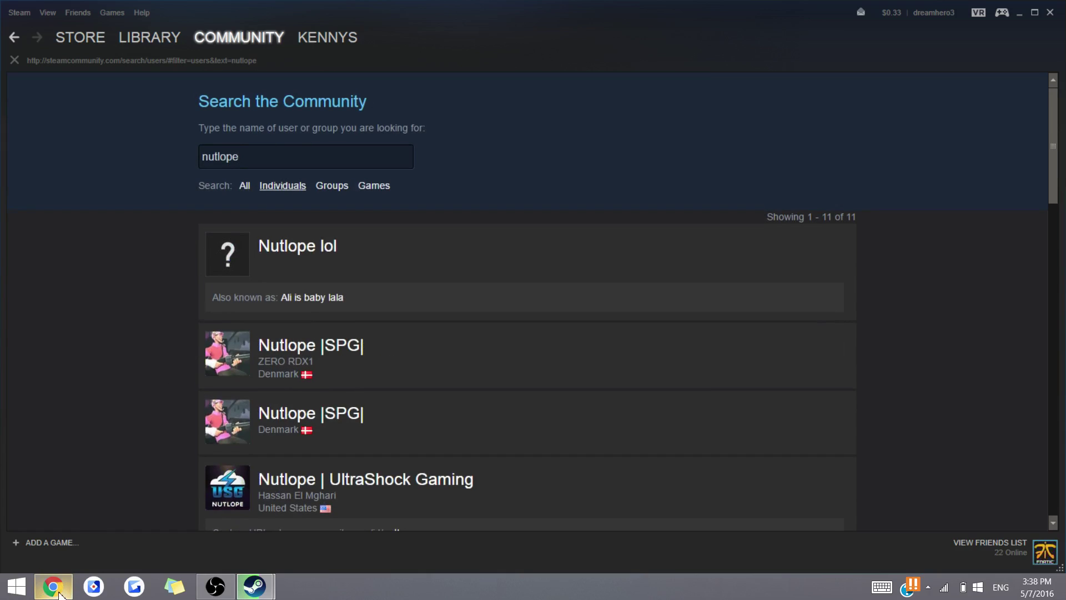
Step: Switch to Chrome and search Google for "nutlope" in the open Google page
mouse_move(59, 592)
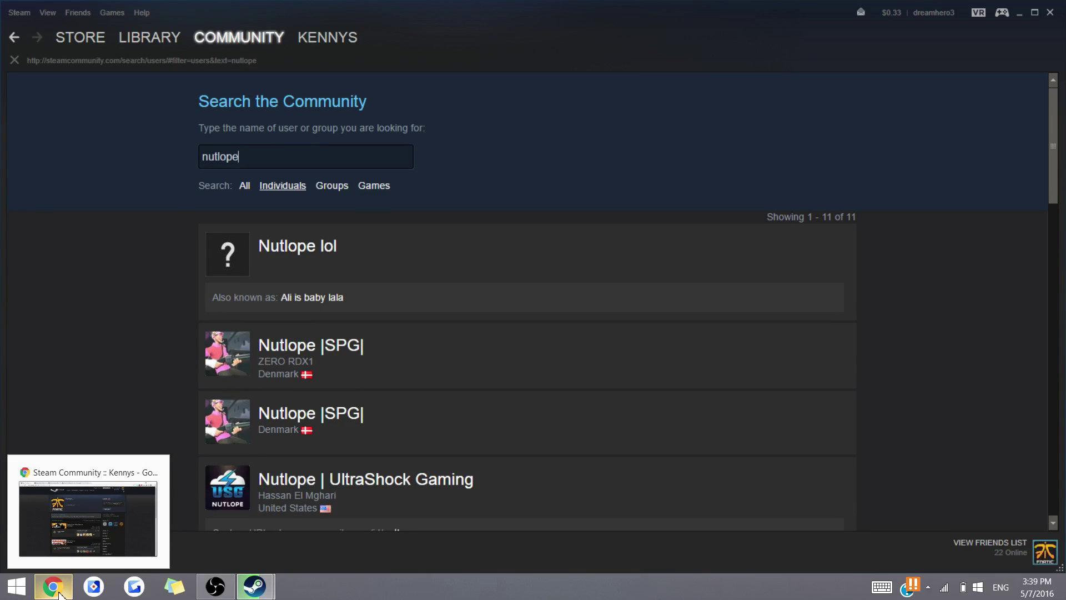
click(59, 592)
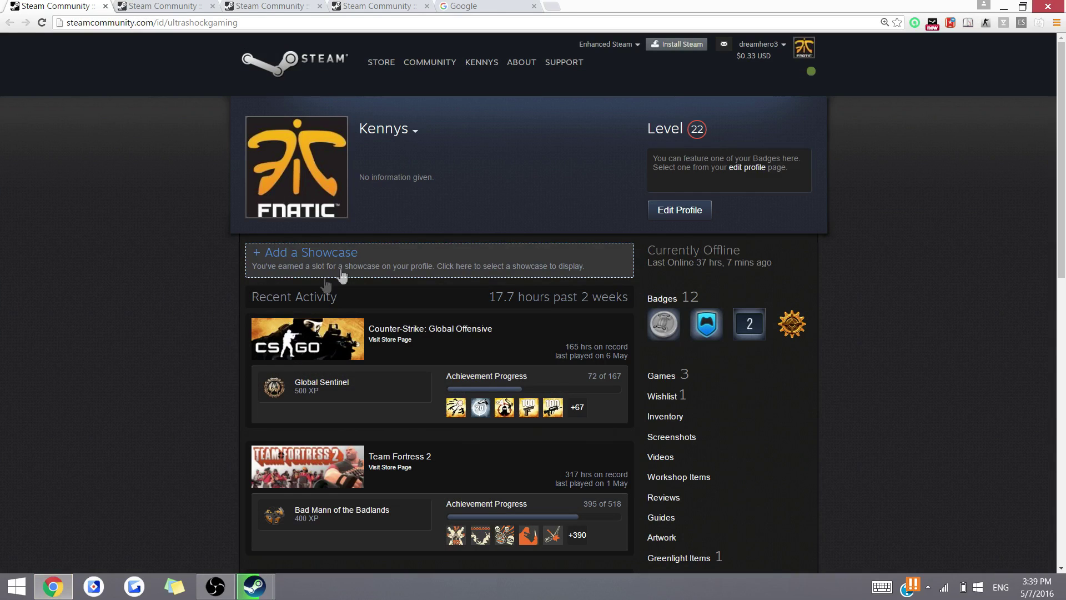
click(526, 5)
text(nut;lo)
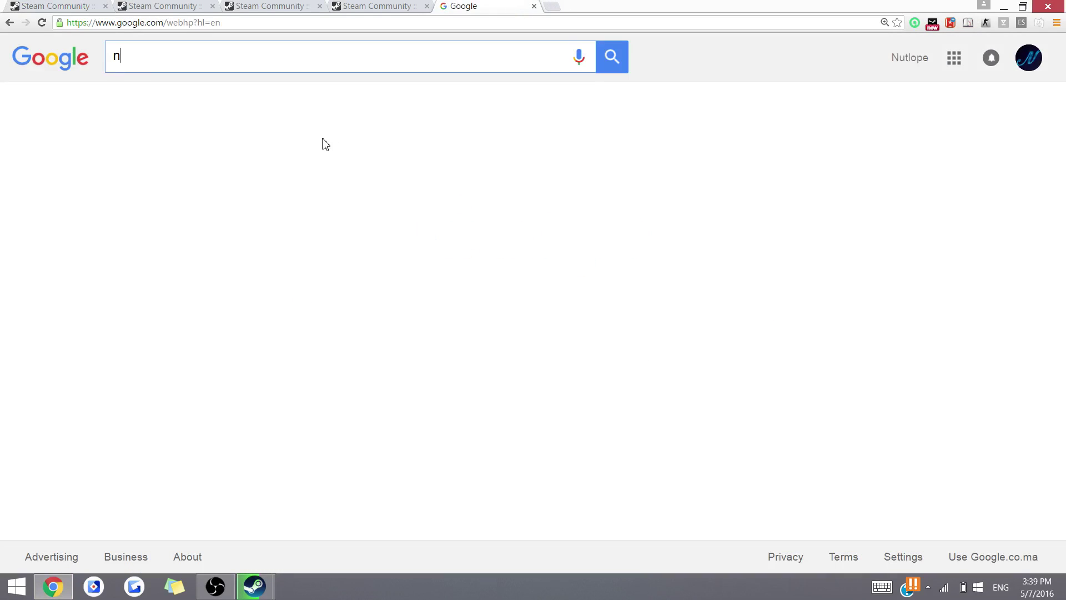
key(BackSpace)
key(BackSpace)
key(BackSpace)
text(lope)
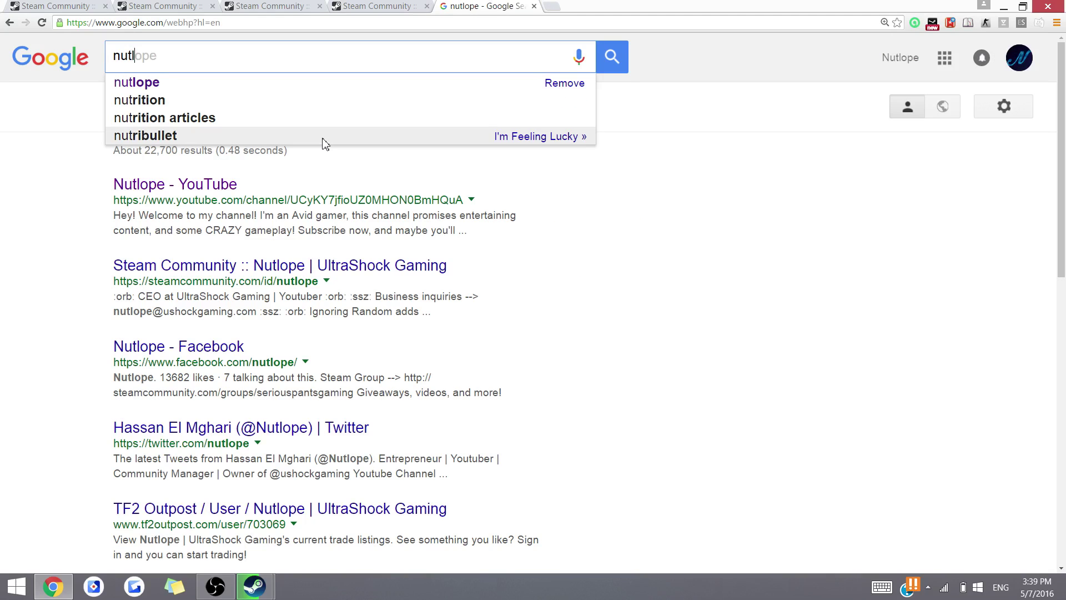
key(Return)
Step: Examine the first page of Google results for sites and social profiles that use the name "nutlope"
scroll(325, 143, down, 2)
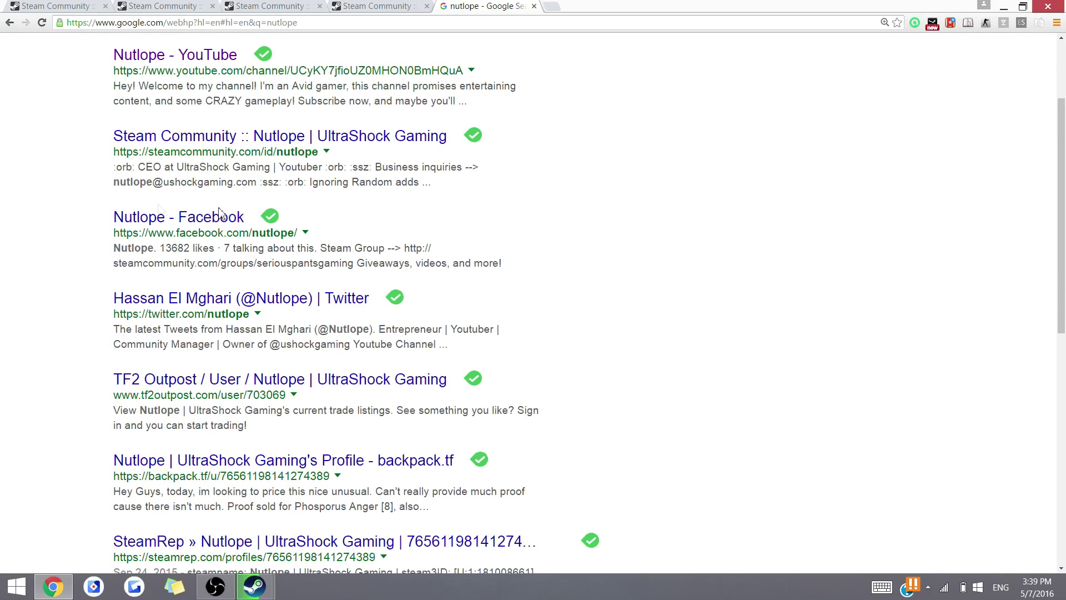
scroll(258, 206, down, 2)
scroll(29, 281, down, 2)
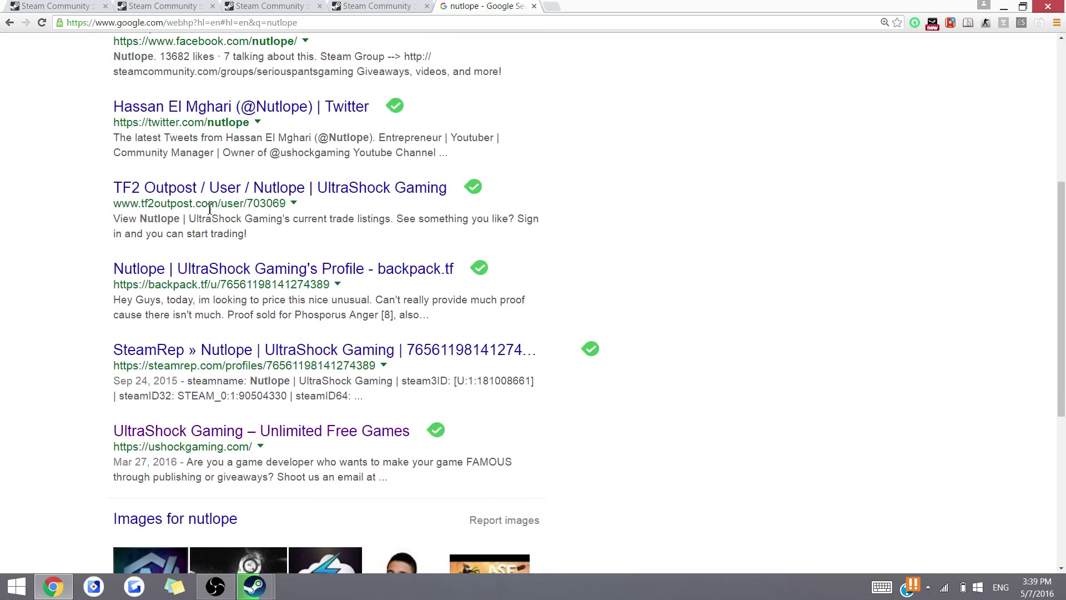
scroll(34, 294, down, 2)
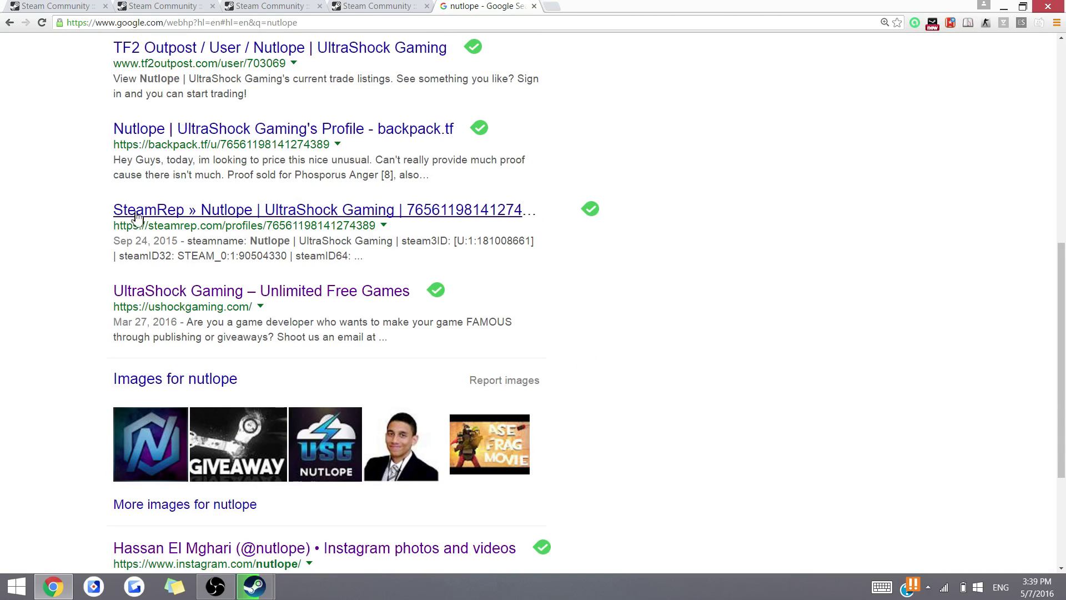
scroll(45, 274, down, 3)
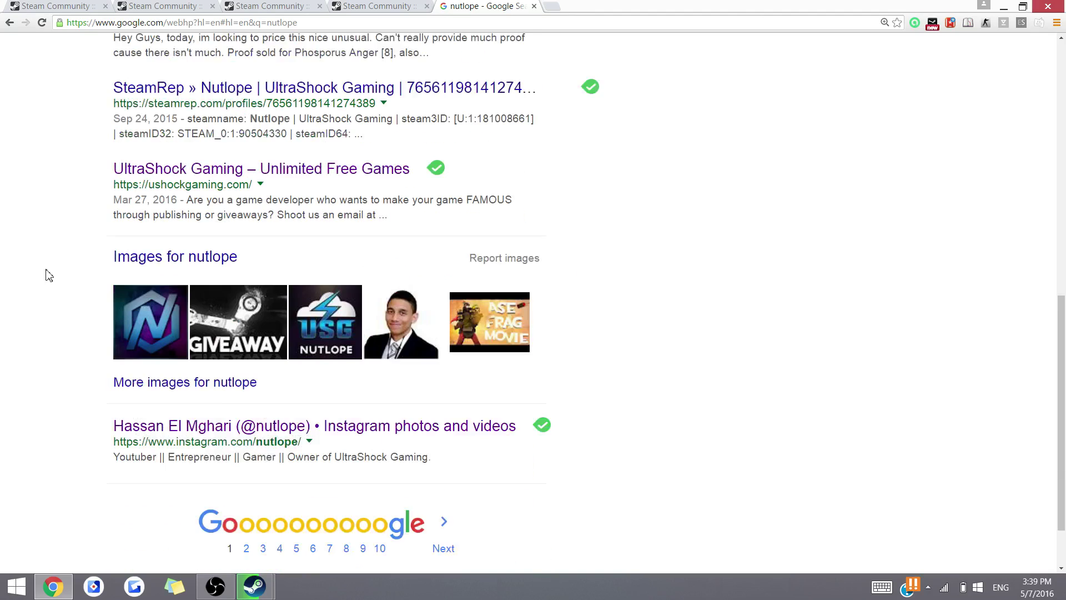
scroll(4, 177, up, 10)
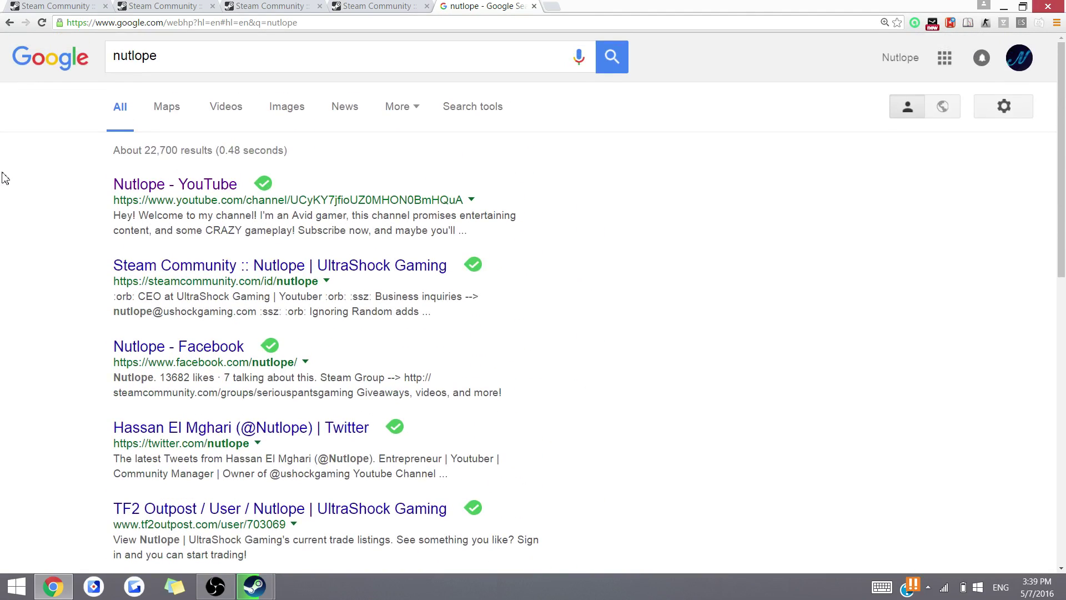
scroll(4, 178, down, 10)
scroll(5, 178, up, 10)
scroll(4, 178, down, 12)
scroll(4, 178, up, 12)
scroll(5, 177, down, 12)
scroll(4, 178, up, 6)
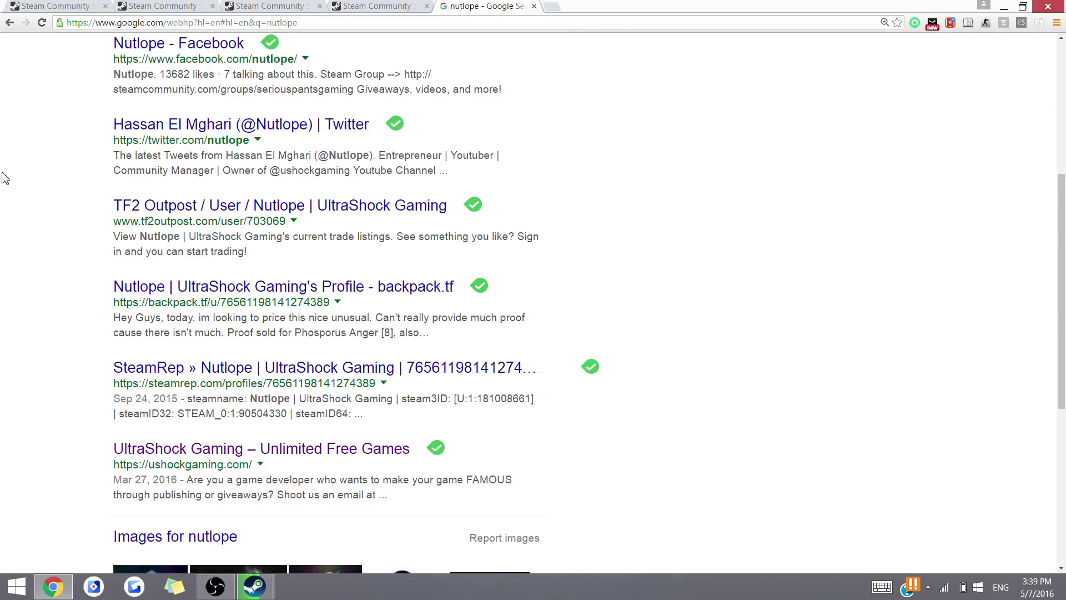
scroll(4, 178, up, 5)
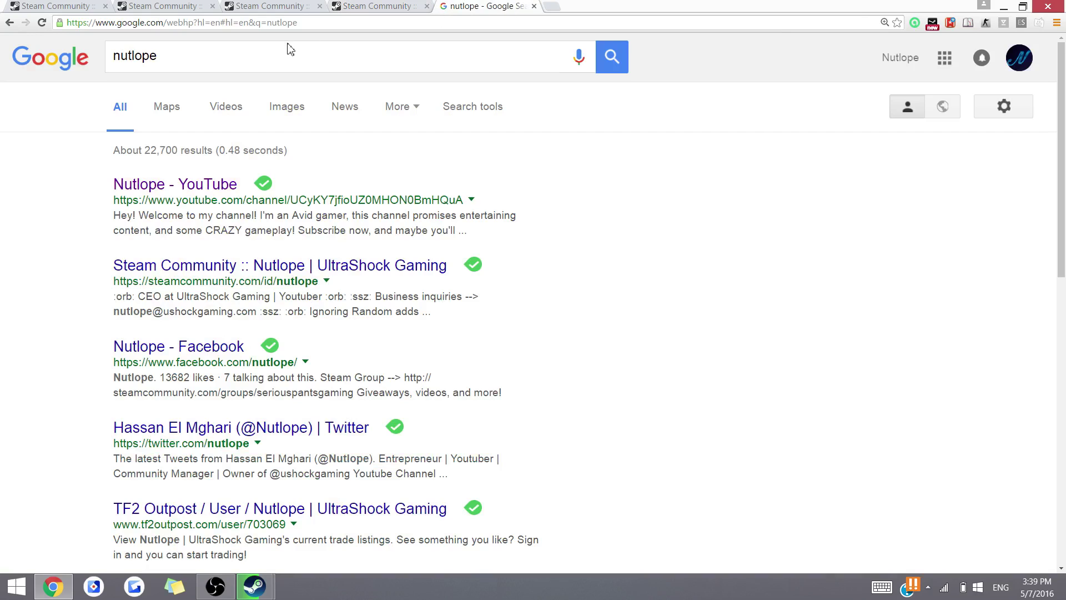
Step: Leave the Google results, view the Bacon Overlord Steam profile, and return to the account's own profile page
click(290, 49)
click(165, 6)
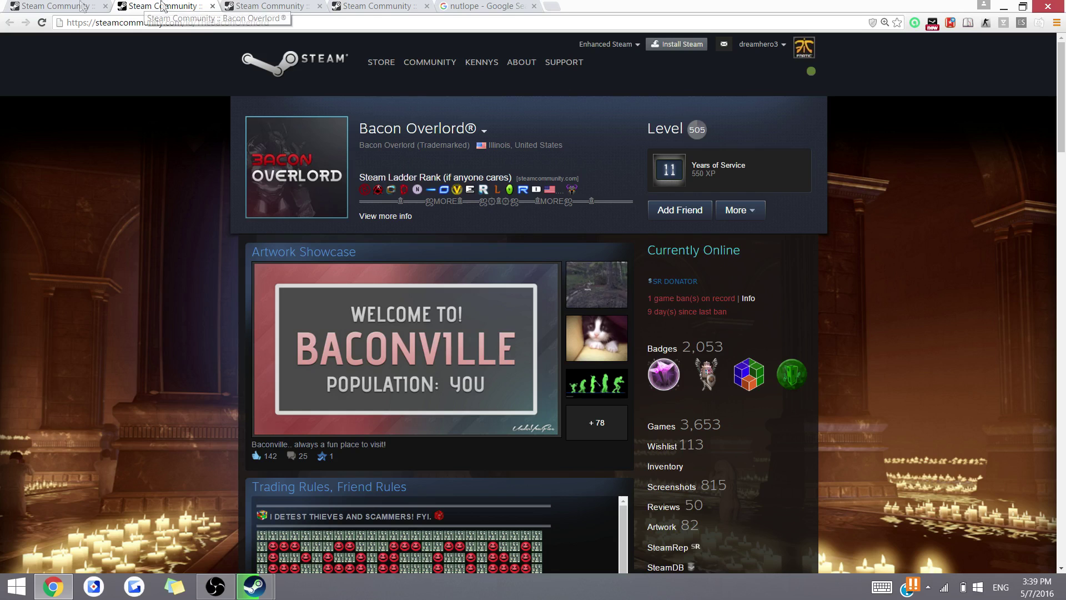
key(ctrl+shift+Tab)
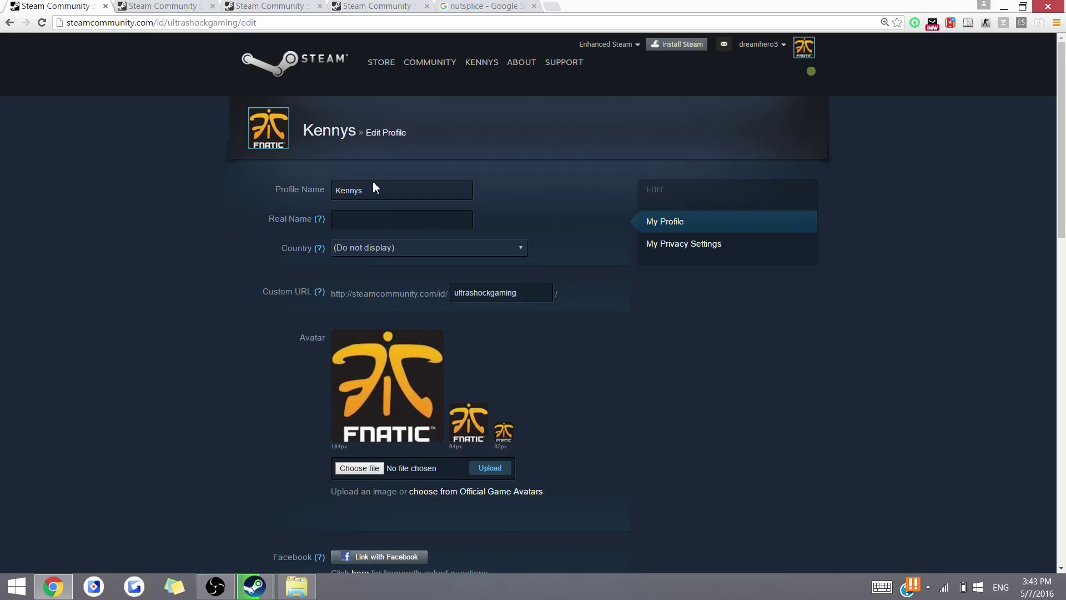
Step: Change the profile name in the Edit Profile form to "Nutsplice" and copy the new name
double_click(386, 196)
text(Nut)
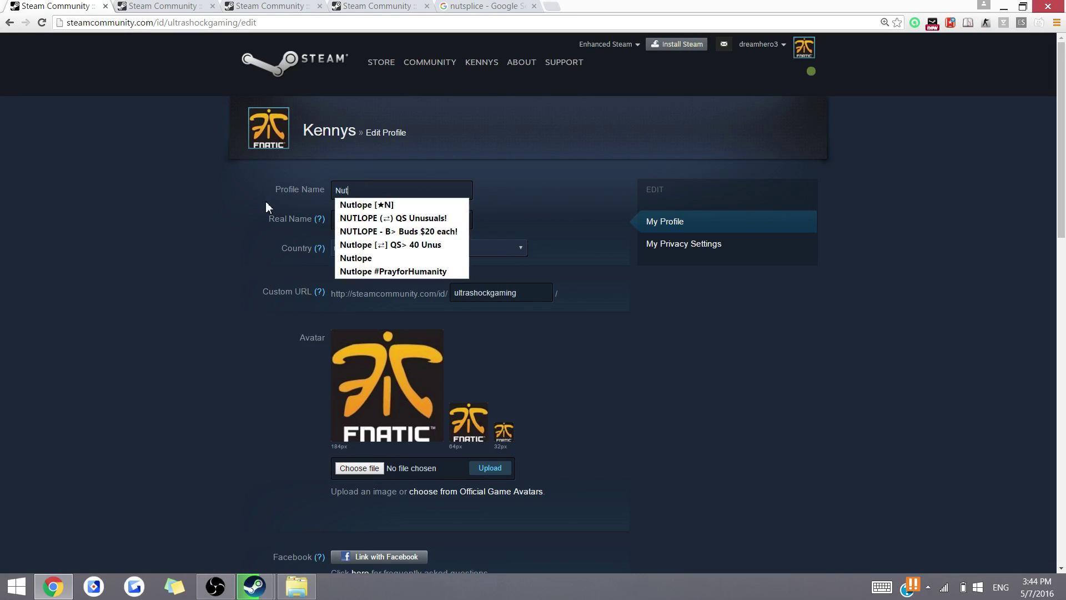
text(splice)
double_click(442, 186)
key(ctrl+c)
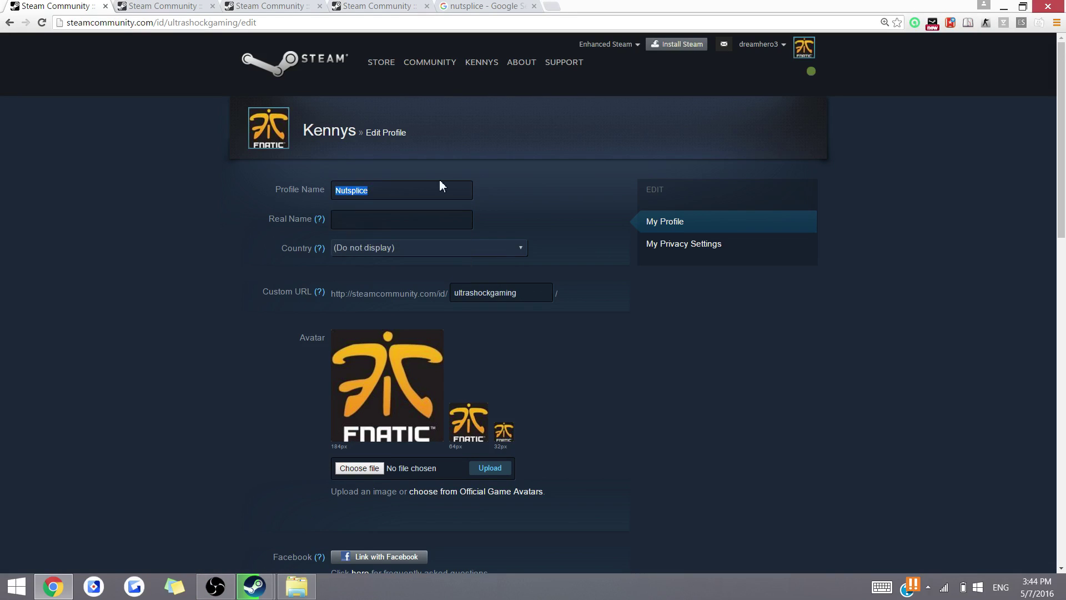
Step: Switch to the Steam client and check whether "Nutsplice" is already used by searching the community's individuals for the copied name
click(255, 587)
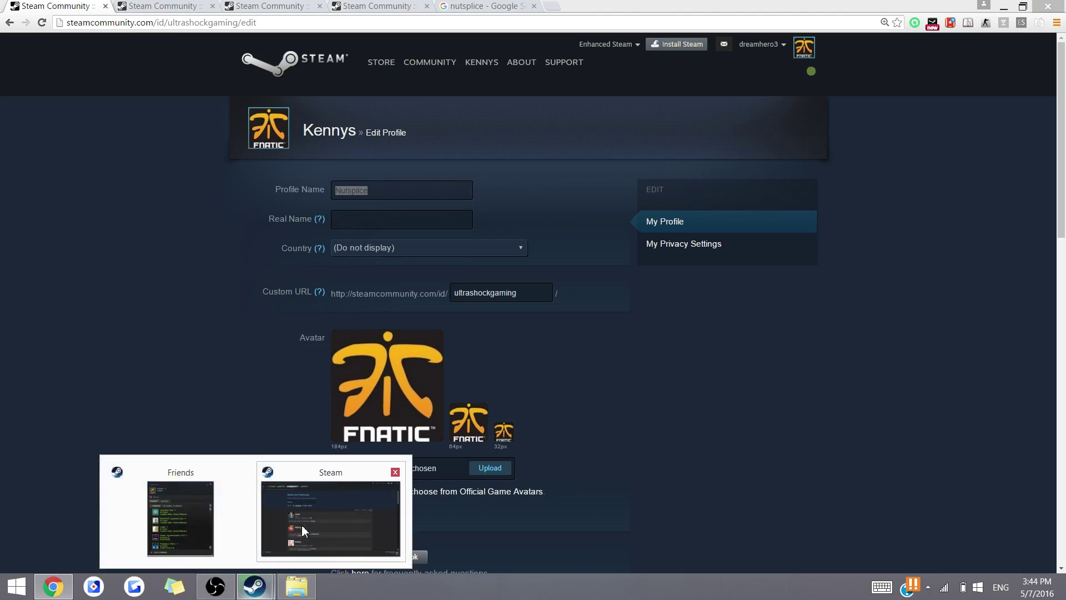
click(354, 522)
drag(284, 156, 108, 165)
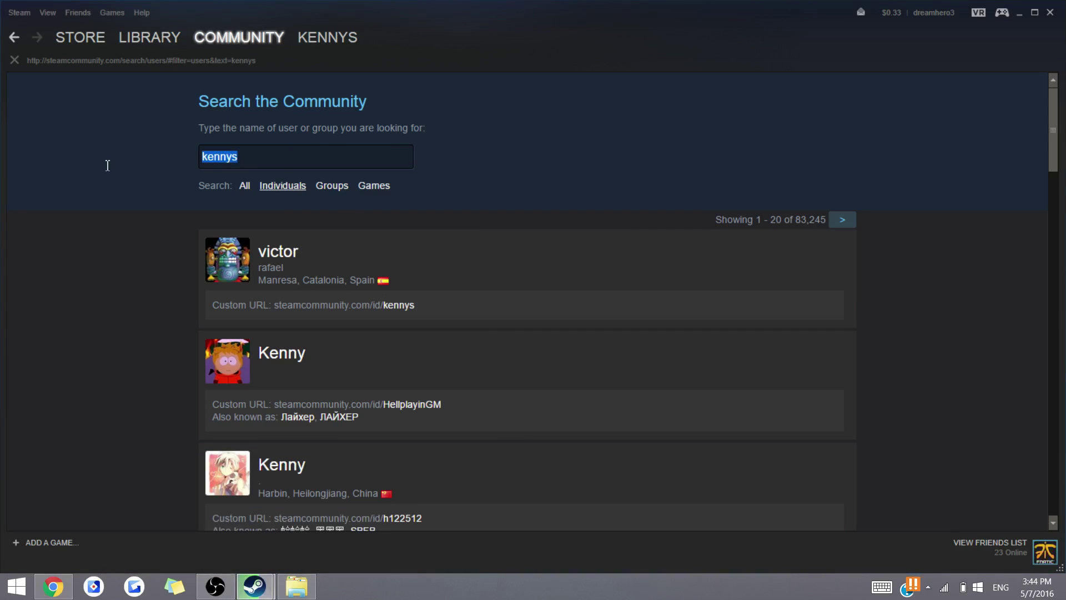
key(ctrl+v)
key(Return)
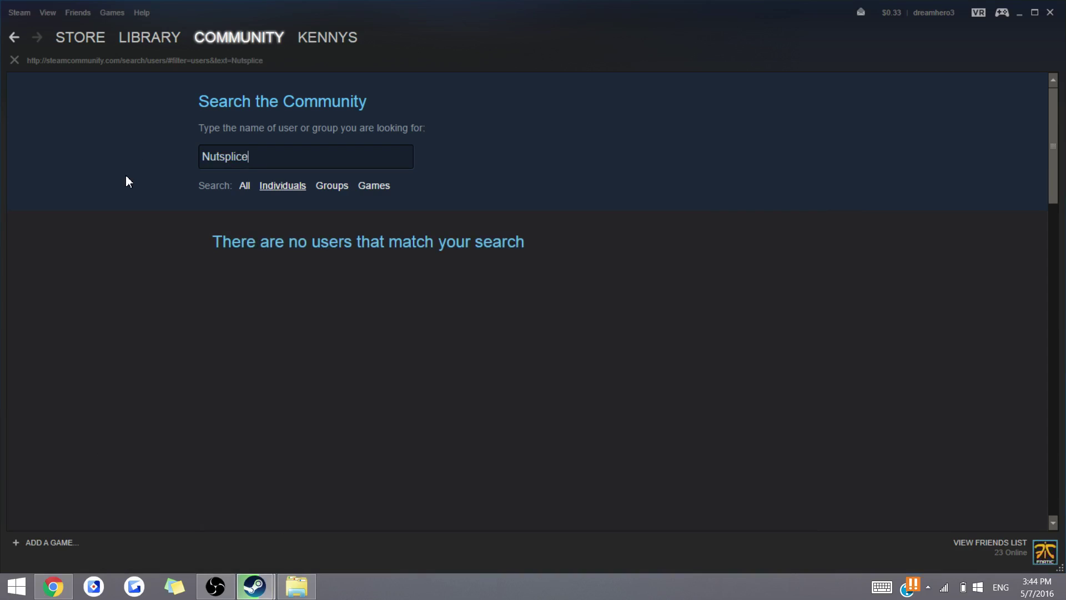
drag(168, 228, 565, 255)
click(323, 156)
key(ctrl+a)
Step: Switch back to Chrome and examine the avatar upload options in the Edit Profile form
click(54, 587)
click(376, 190)
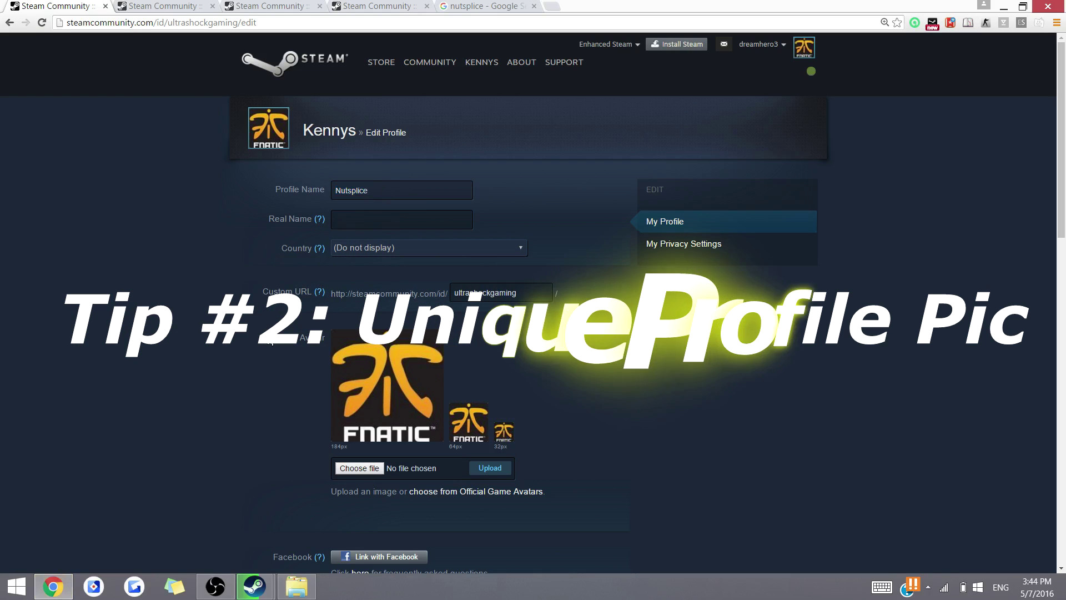
drag(270, 339, 83, 315)
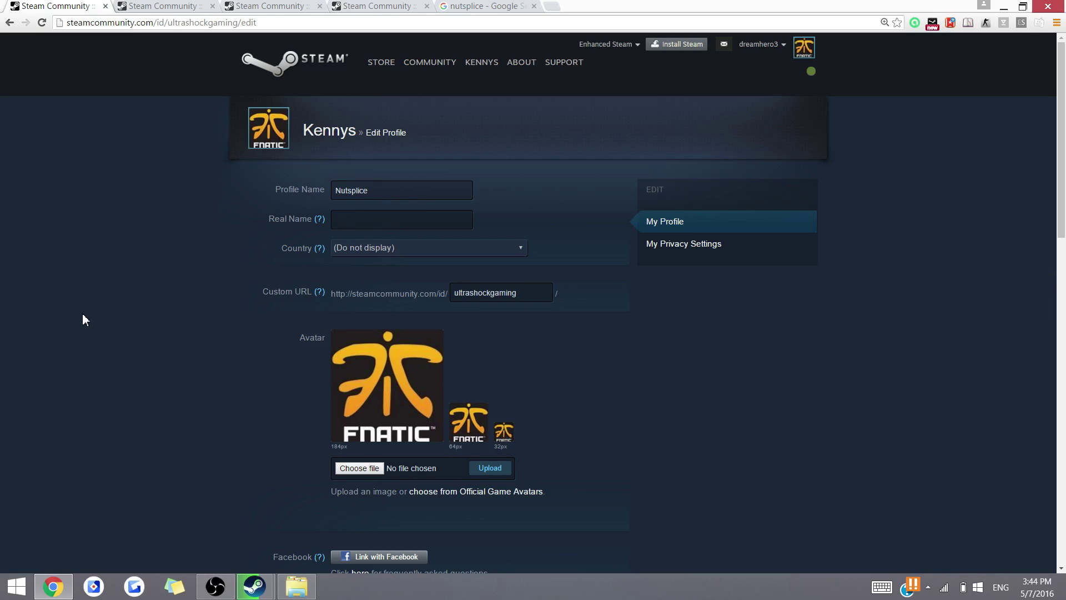
scroll(322, 316, down, 3)
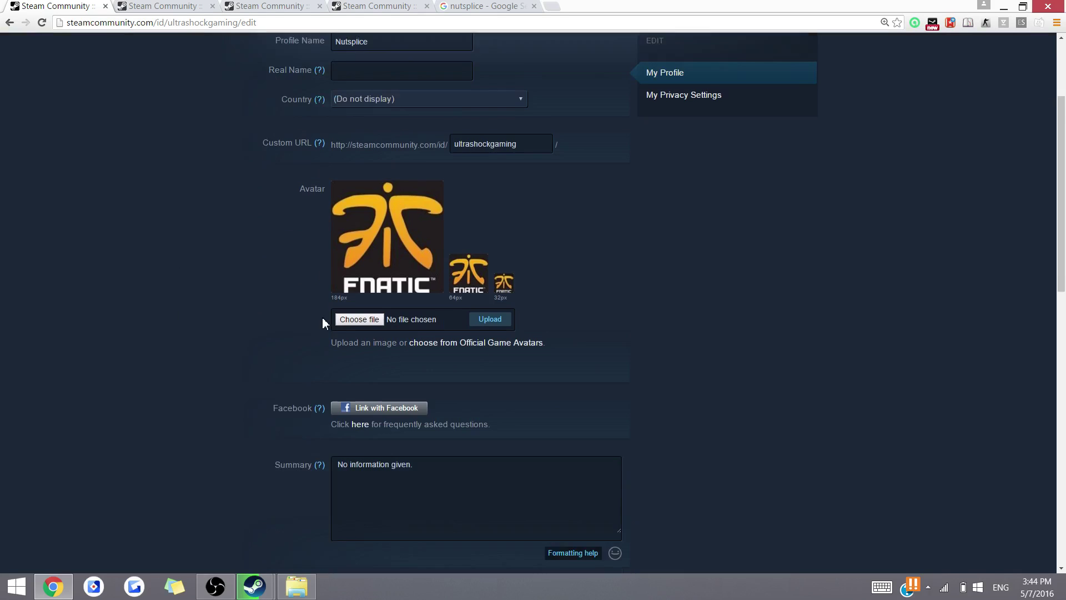
scroll(322, 324, down, 1)
scroll(323, 333, up, 2)
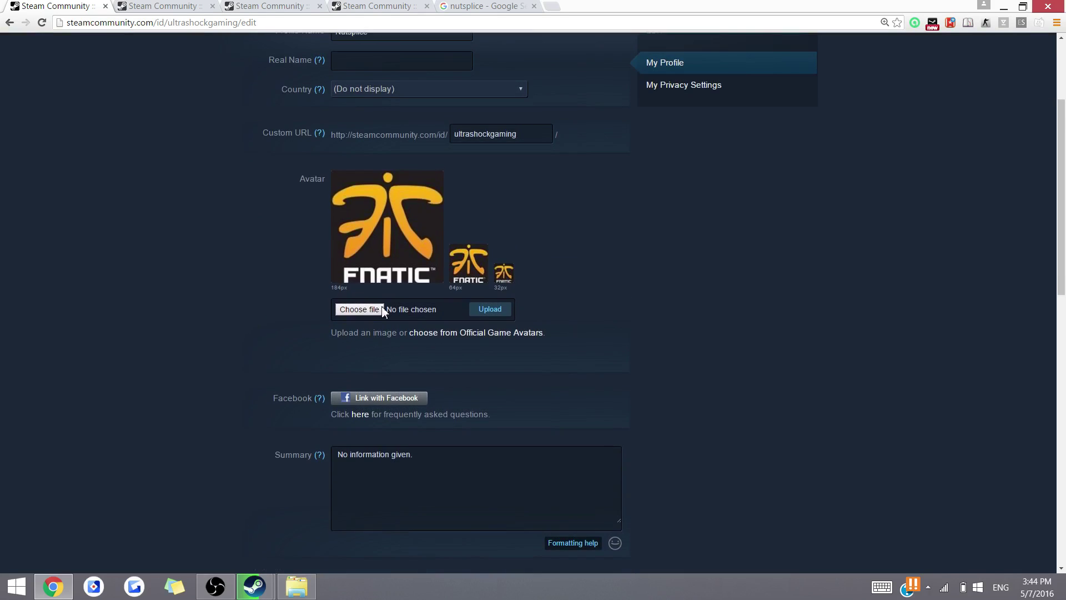
Step: Upload the image nutlopelogo1.png as the profile's new avatar
click(358, 307)
text(nu)
key(Down)
key(Down)
key(Return)
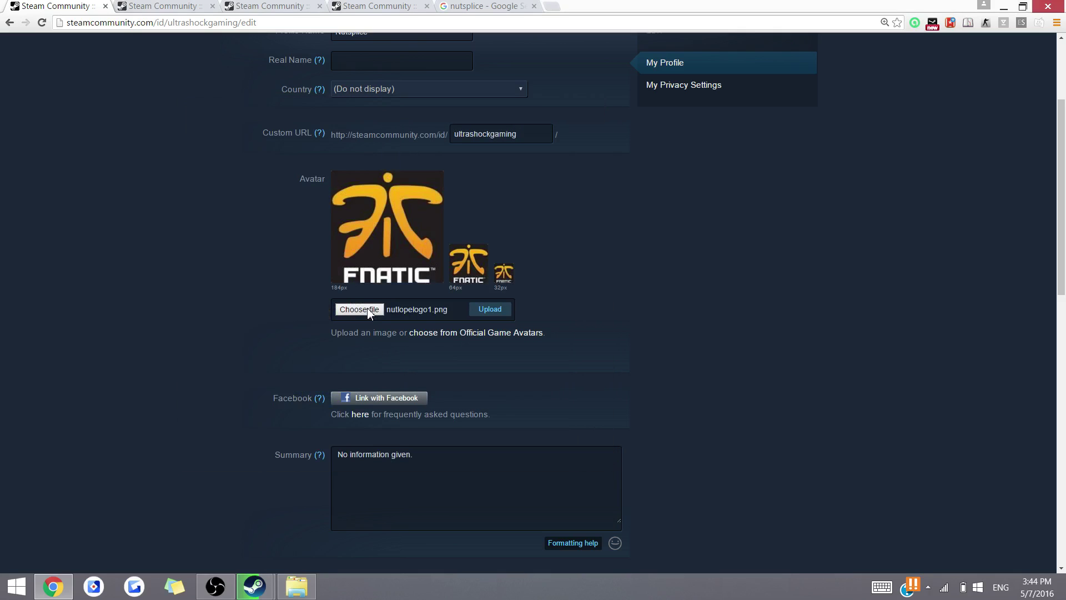
click(496, 310)
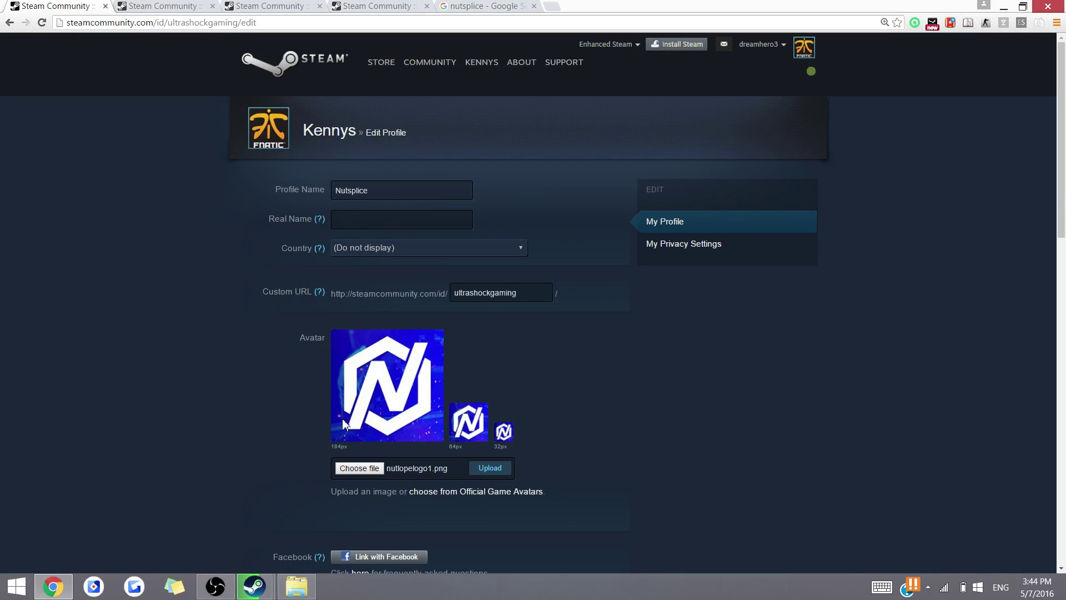
drag(296, 335, 506, 402)
click(552, 389)
Step: Fill in the Real Name as "Nutsplice" and set the country to United States
scroll(551, 389, down, 2)
scroll(553, 391, up, 2)
text(Nutsplice)
click(388, 248)
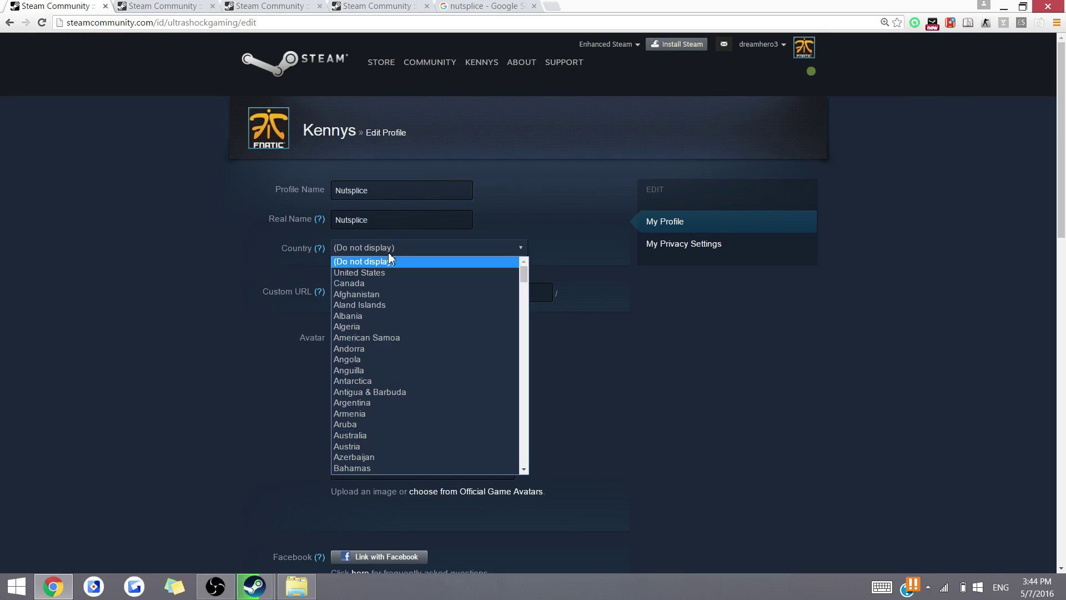
click(416, 272)
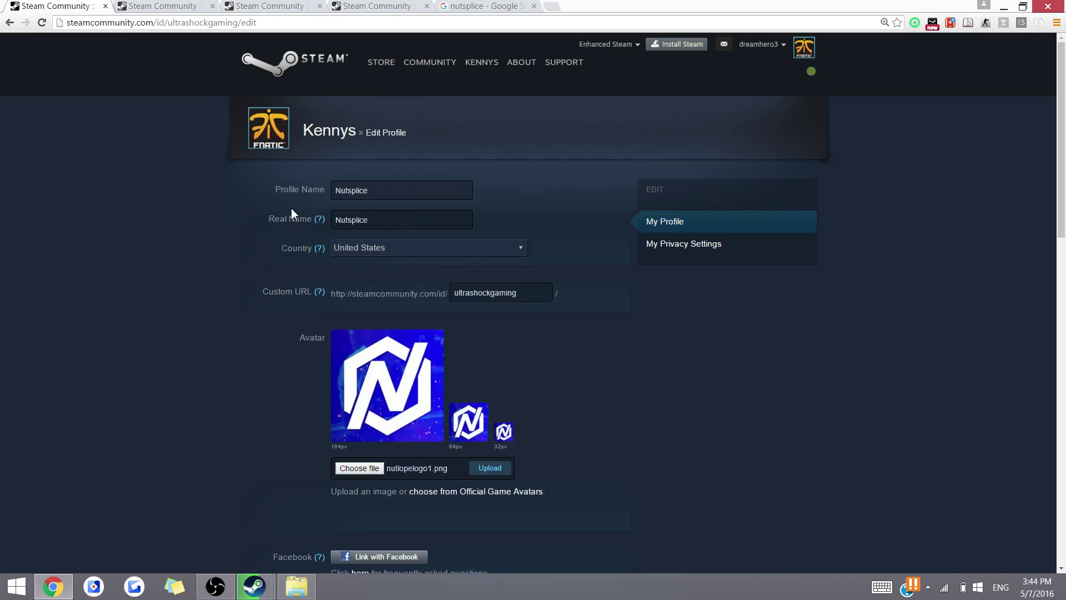
Step: Change the profile's custom URL ending to "nutsplice" and look over the rest of the form
scroll(151, 211, down, 2)
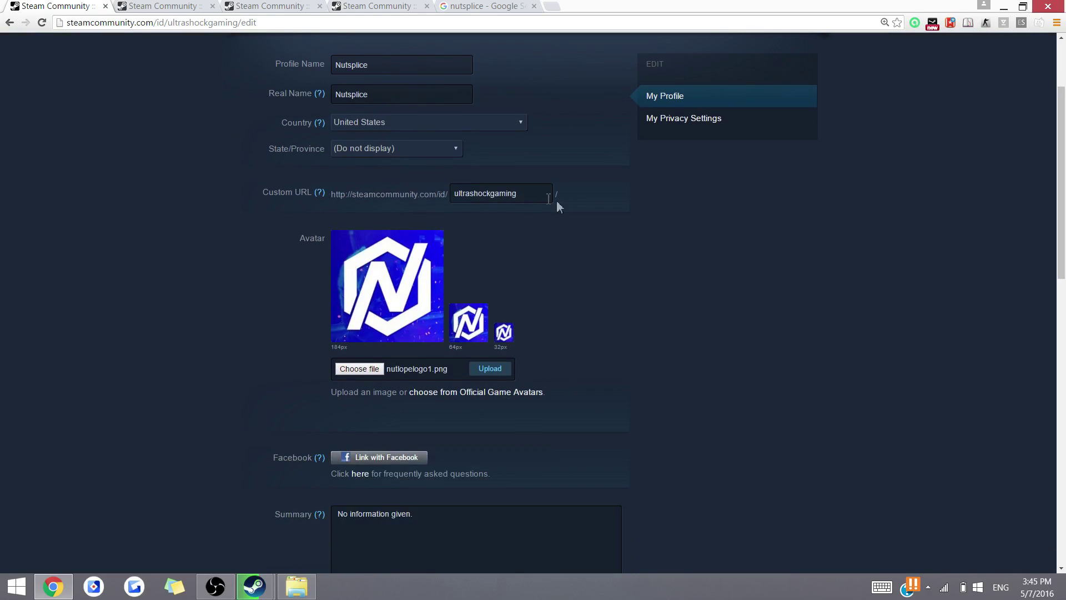
drag(557, 202, 393, 202)
text(nut)
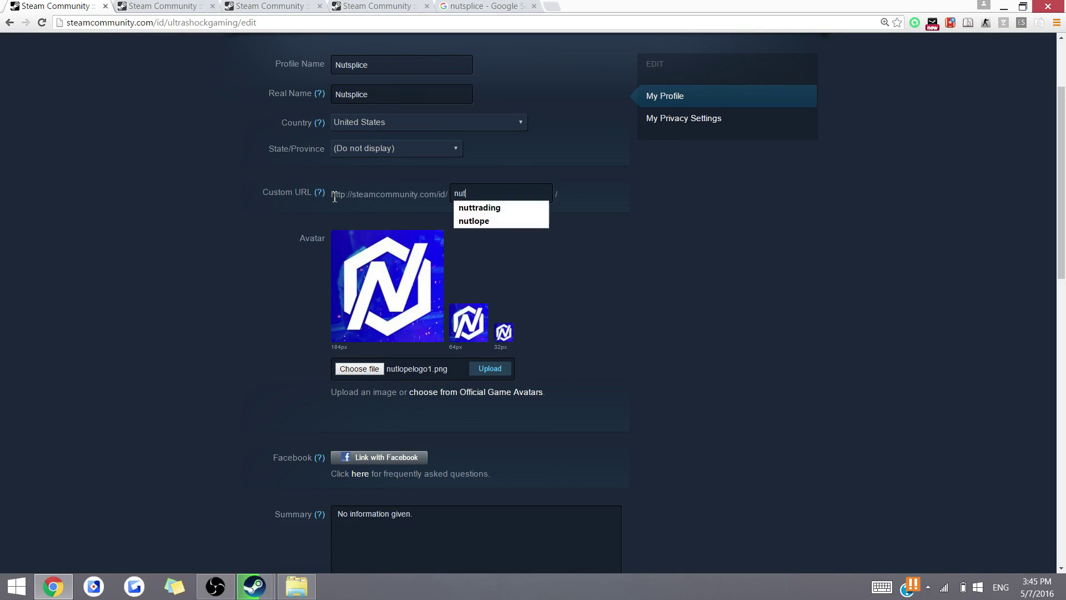
text(sploce)
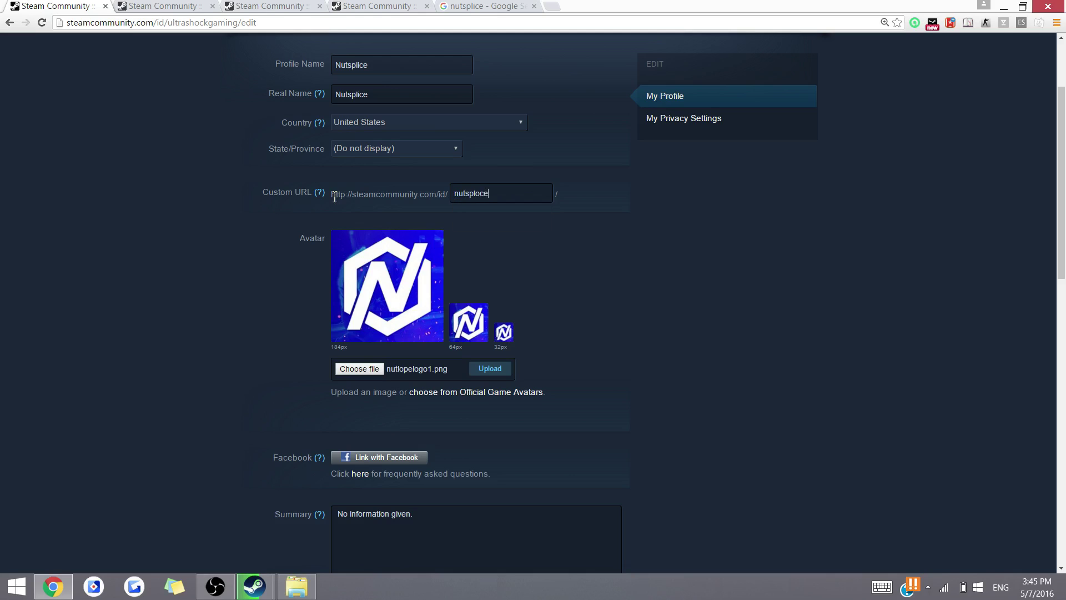
key(BackSpace)
key(BackSpace)
key(BackSpace)
text(ice)
scroll(331, 201, down, 4)
scroll(248, 200, up, 2)
scroll(248, 200, up, 3)
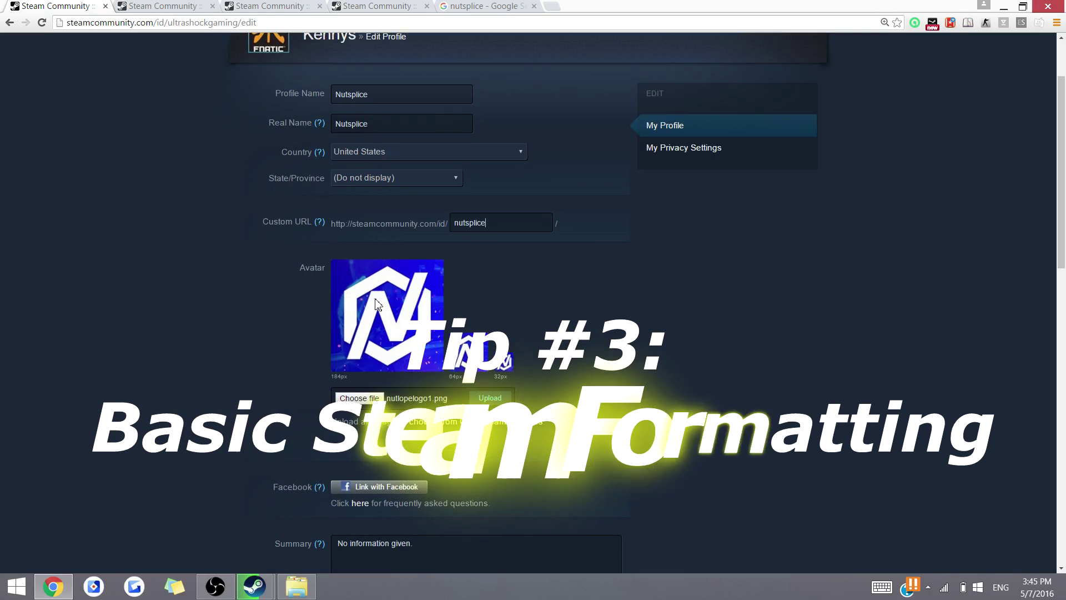
scroll(375, 302, down, 10)
scroll(375, 302, up, 5)
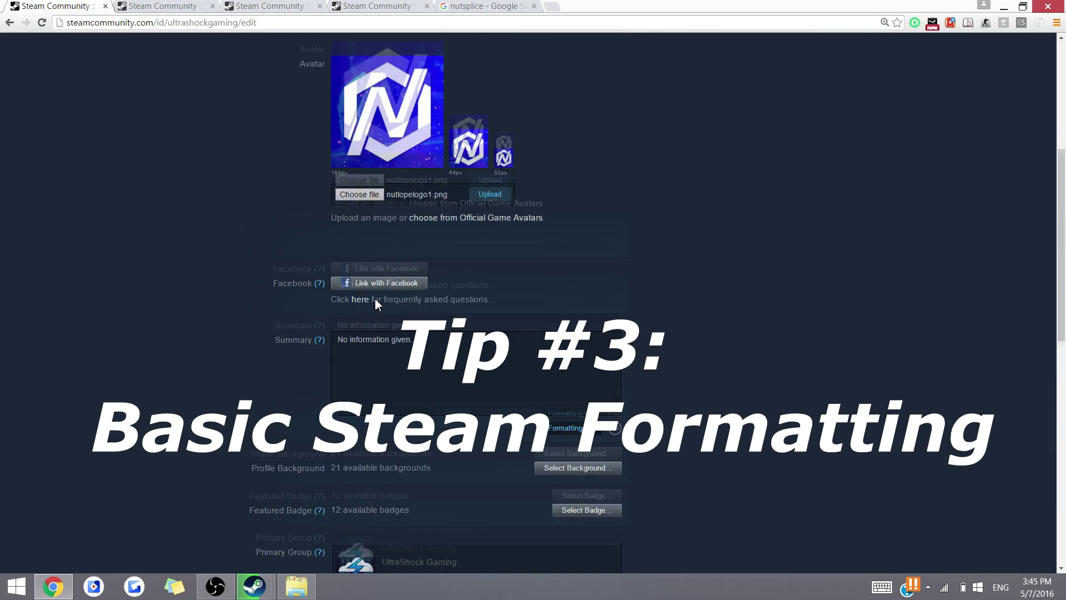
scroll(375, 298, up, 5)
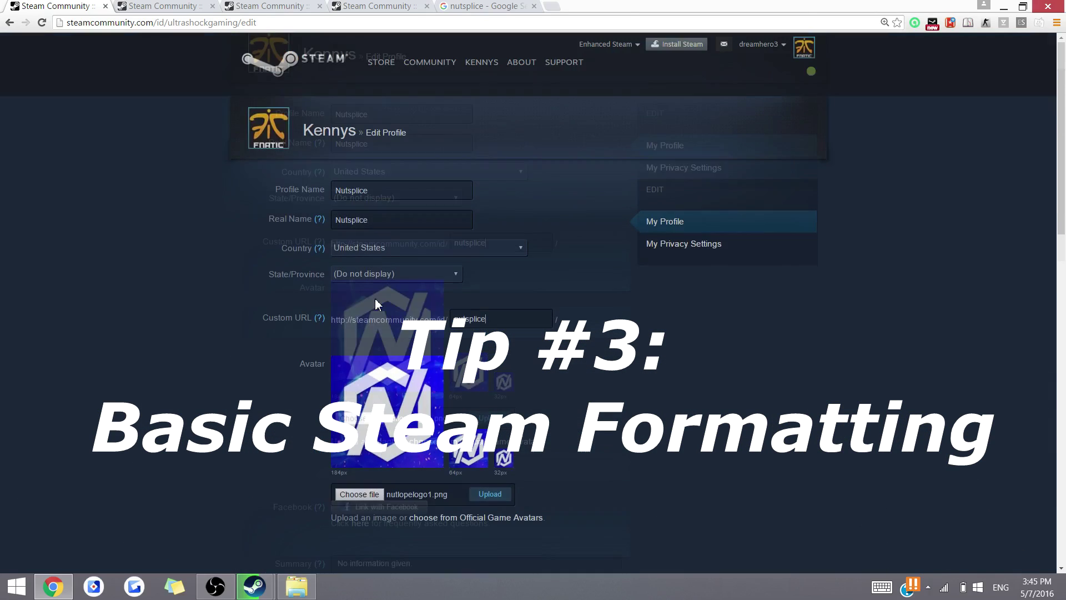
click(171, 6)
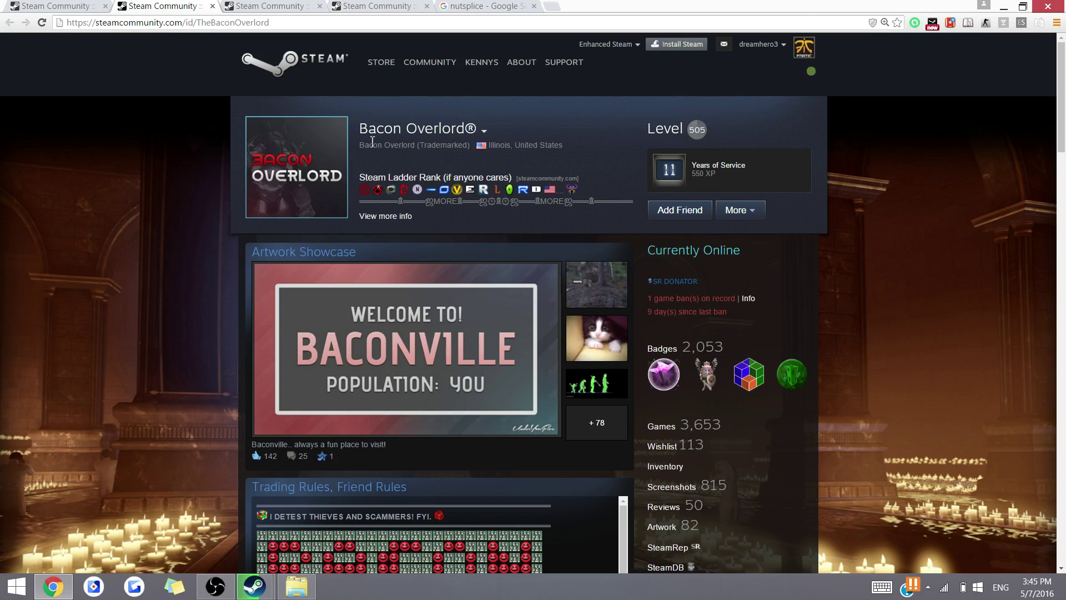
click(270, 6)
drag(351, 130, 511, 116)
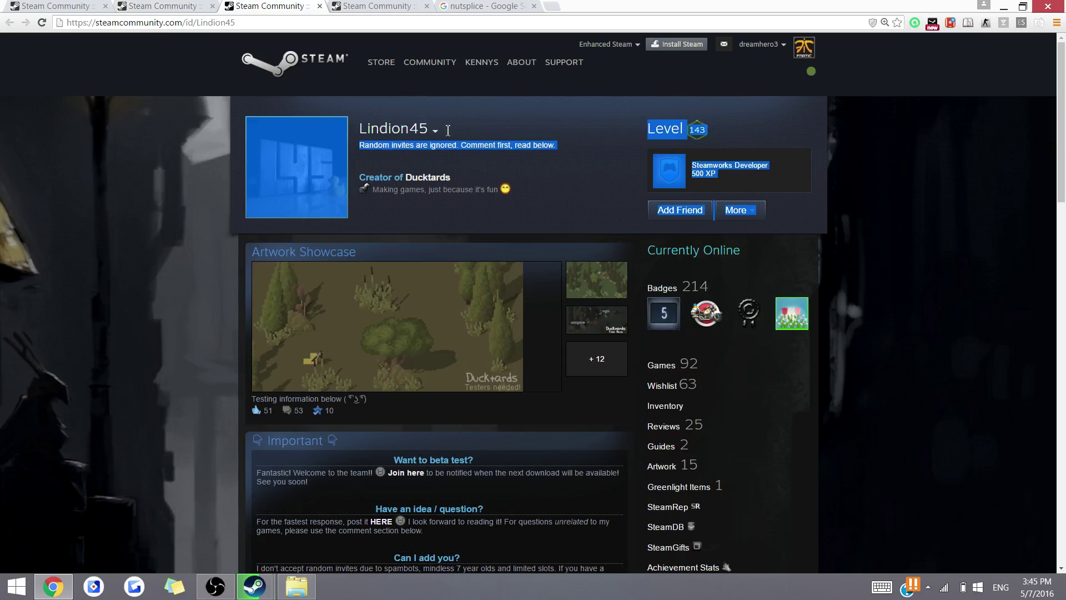
click(623, 178)
click(375, 6)
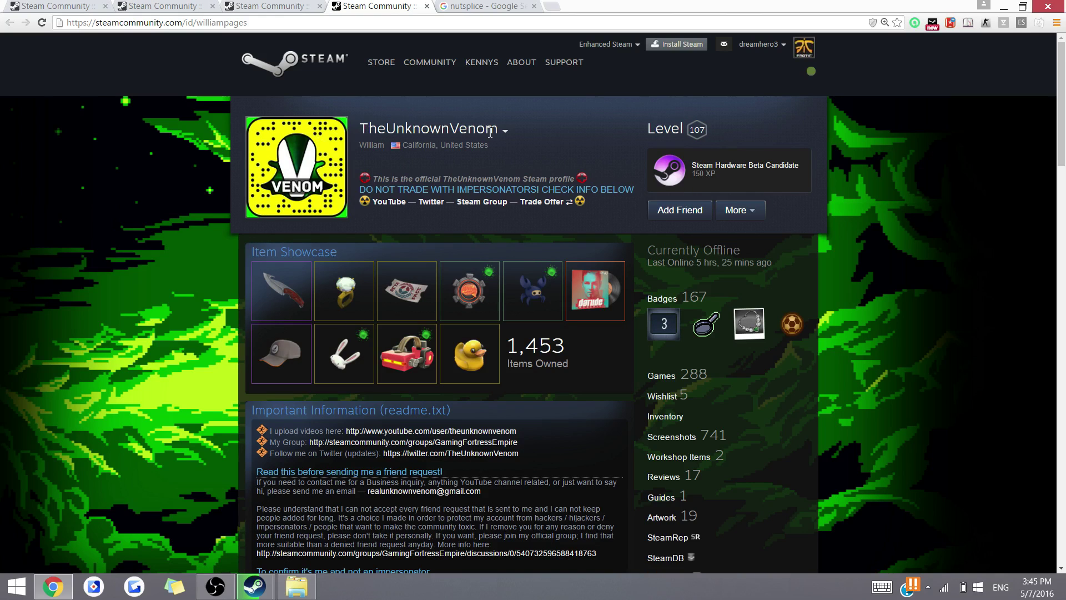
scroll(589, 199, down, 6)
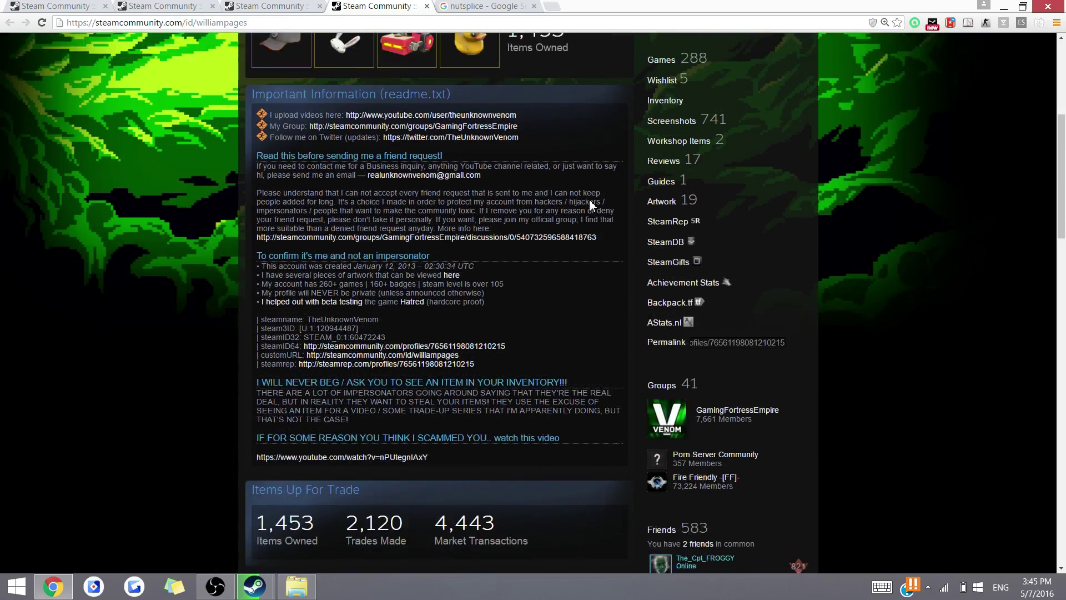
scroll(588, 198, up, 5)
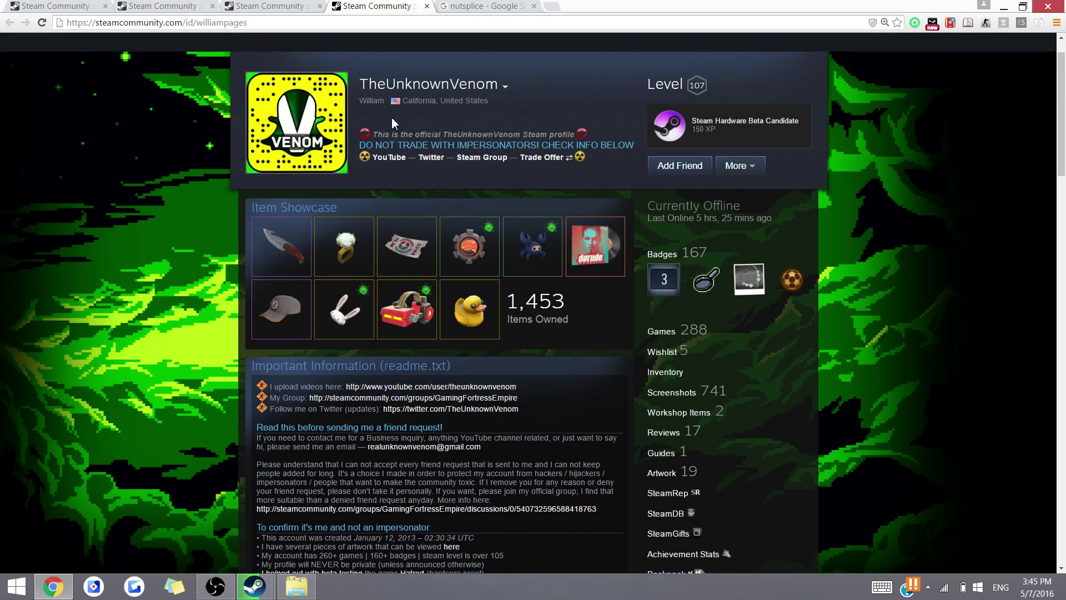
scroll(392, 117, down, 1)
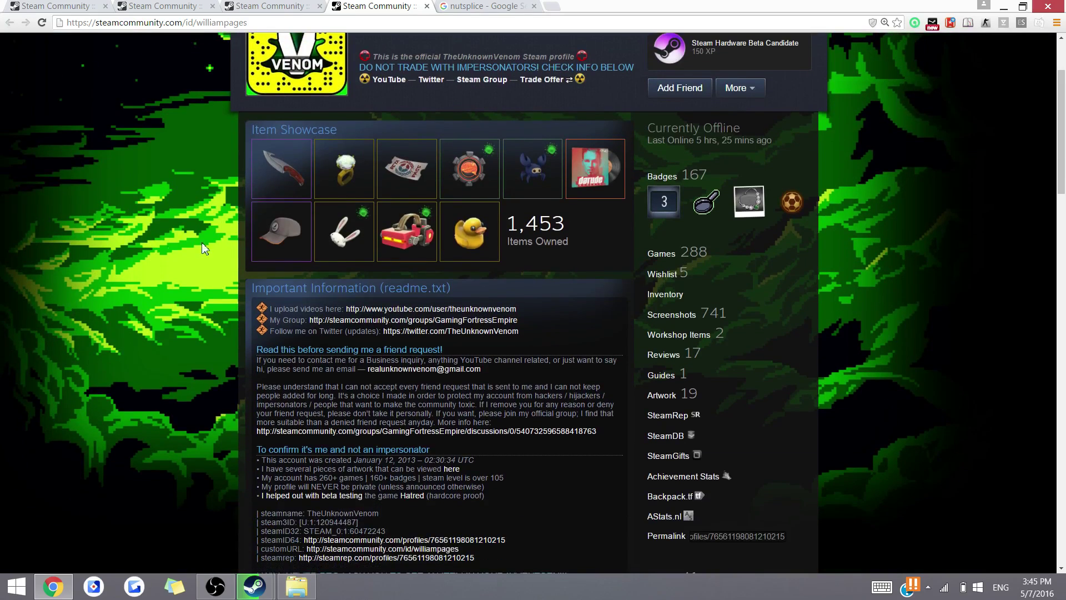
scroll(168, 245, down, 2)
scroll(176, 274, up, 1)
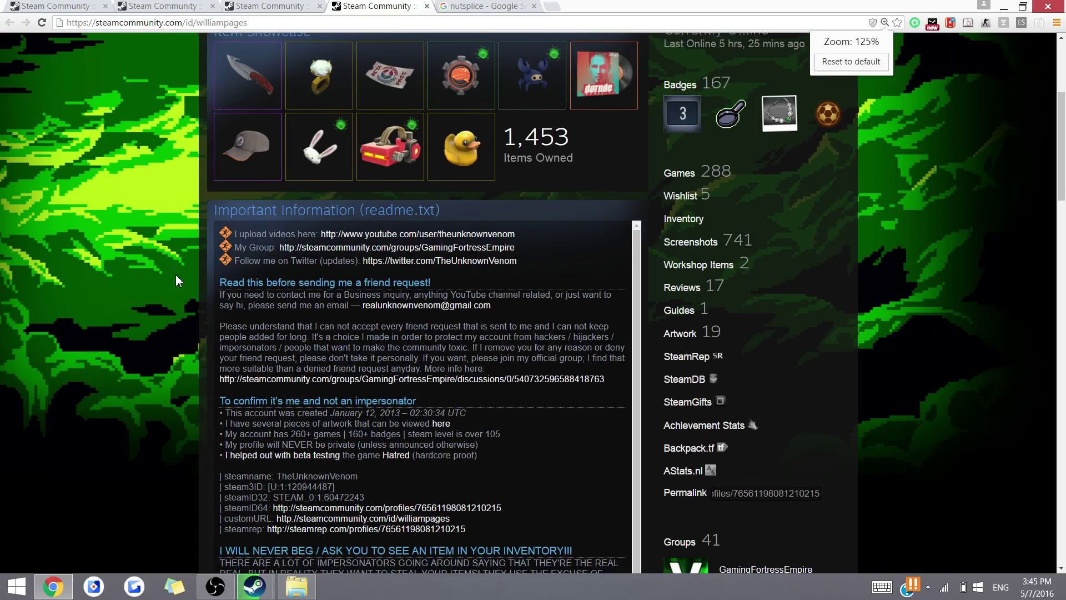
scroll(176, 274, down, 2)
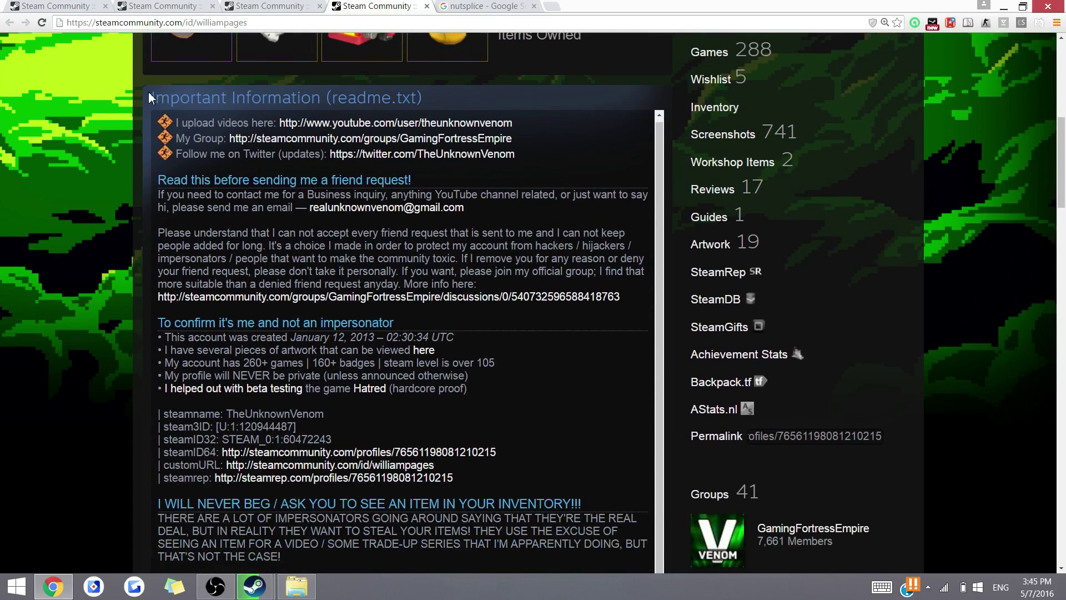
Step: Examine how the title, headings and body text are formatted in TheUnknownVenom's Important Information section
drag(149, 97, 303, 105)
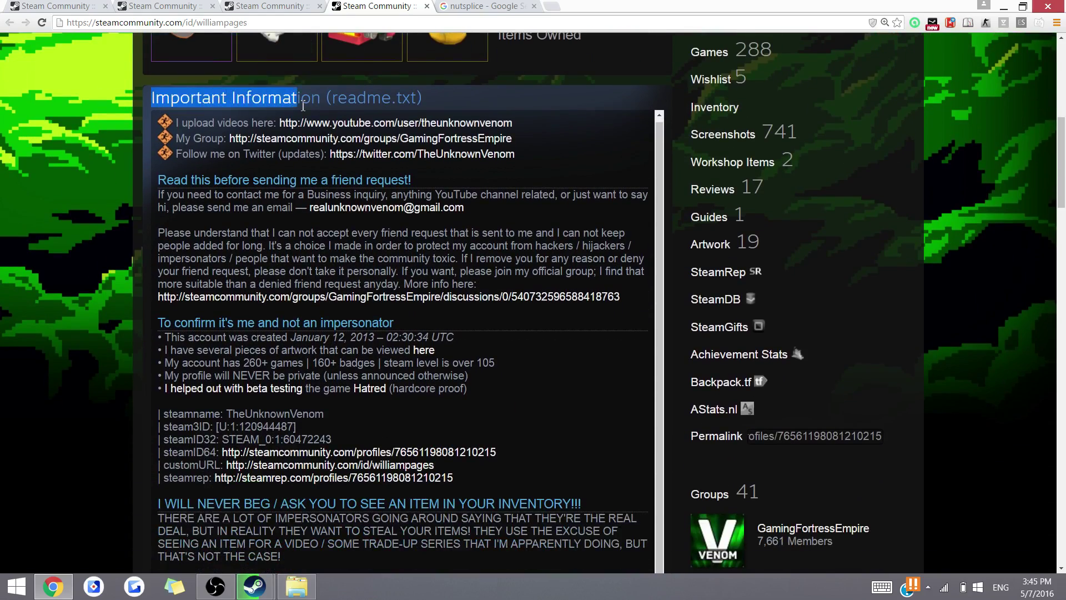
click(266, 121)
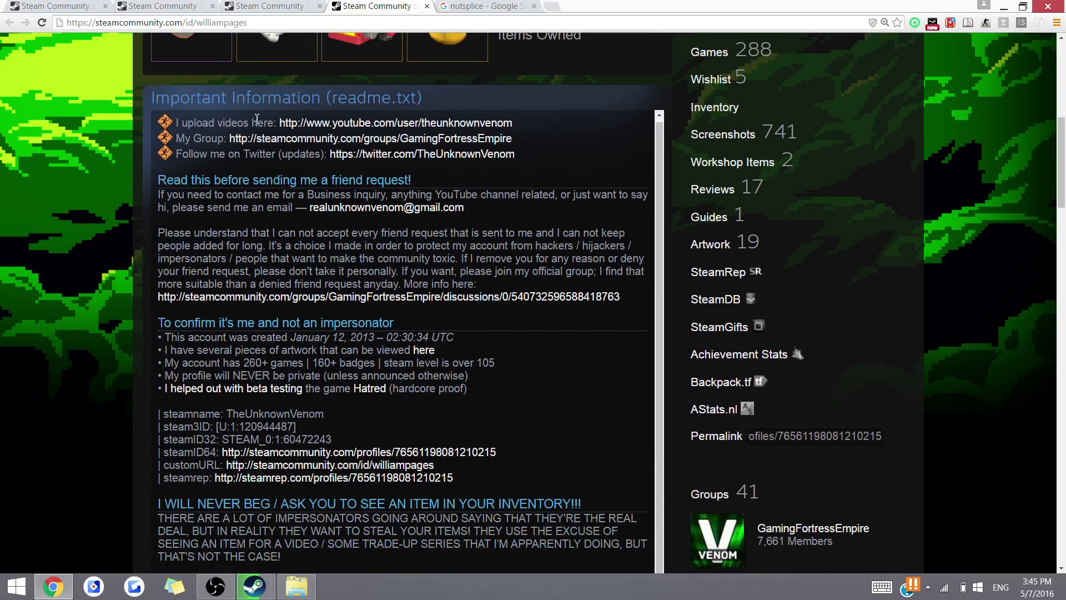
drag(151, 179, 415, 187)
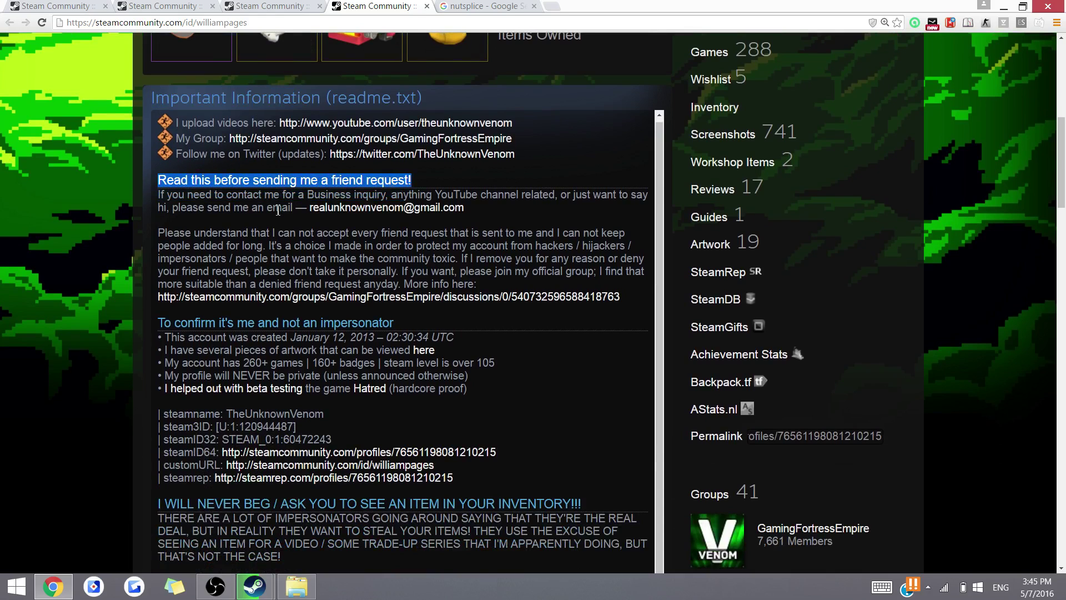
drag(161, 196, 491, 272)
scroll(443, 356, down, 3)
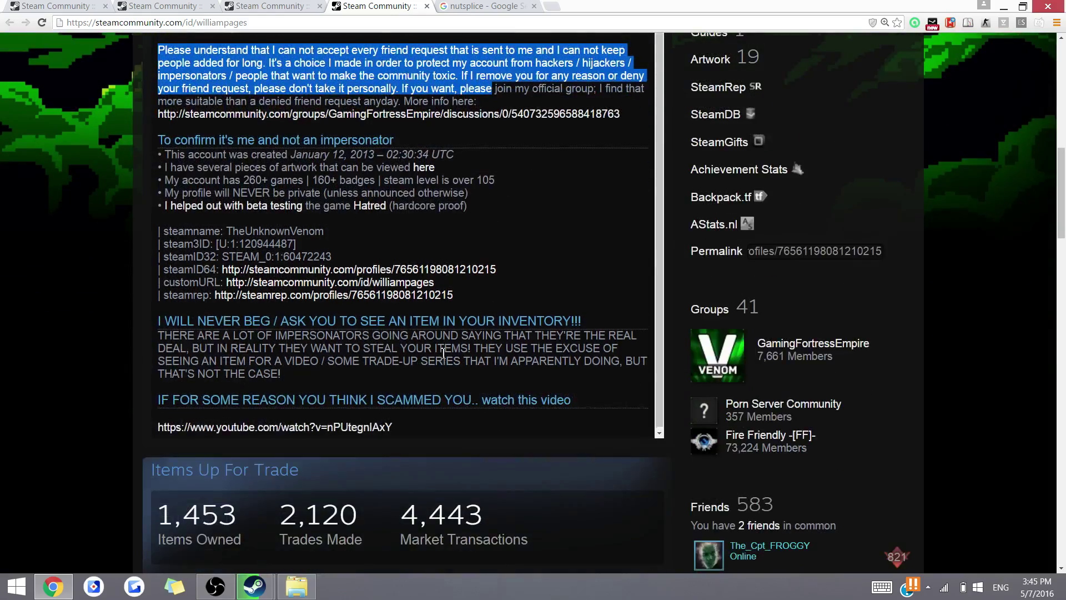
scroll(443, 354, up, 5)
Step: Examine the header and paragraph formatting in the Important section of the Lindion45 profile
click(297, 7)
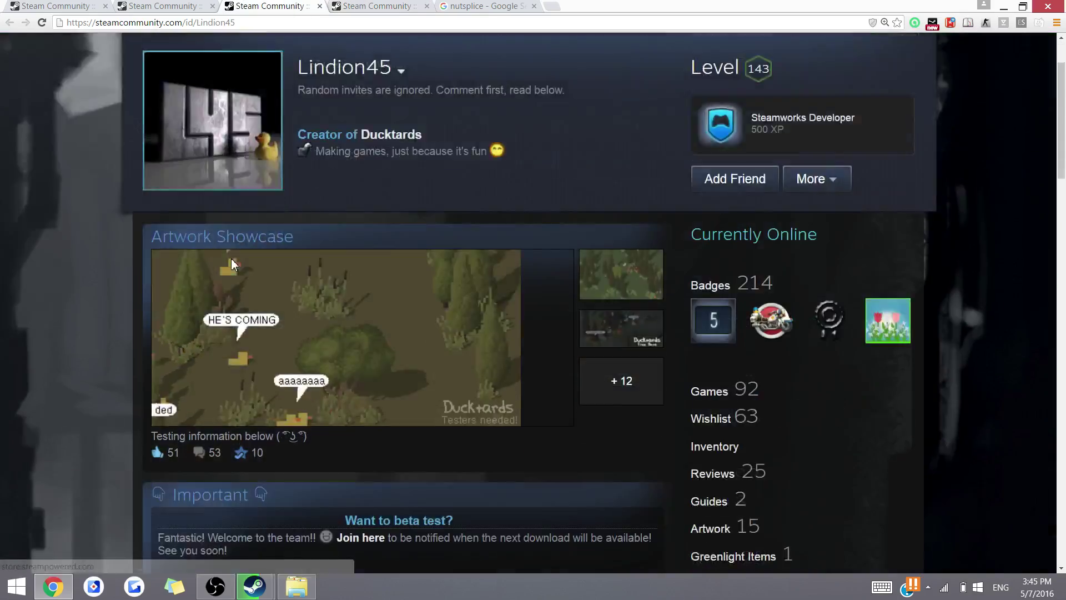
scroll(231, 258, down, 8)
scroll(231, 258, up, 2)
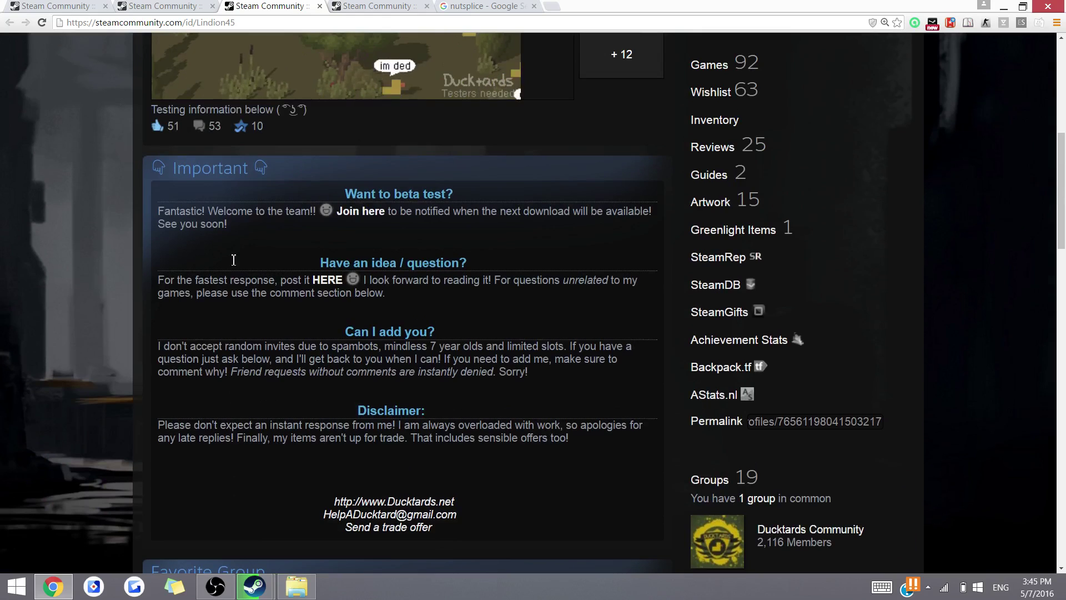
drag(345, 194, 460, 202)
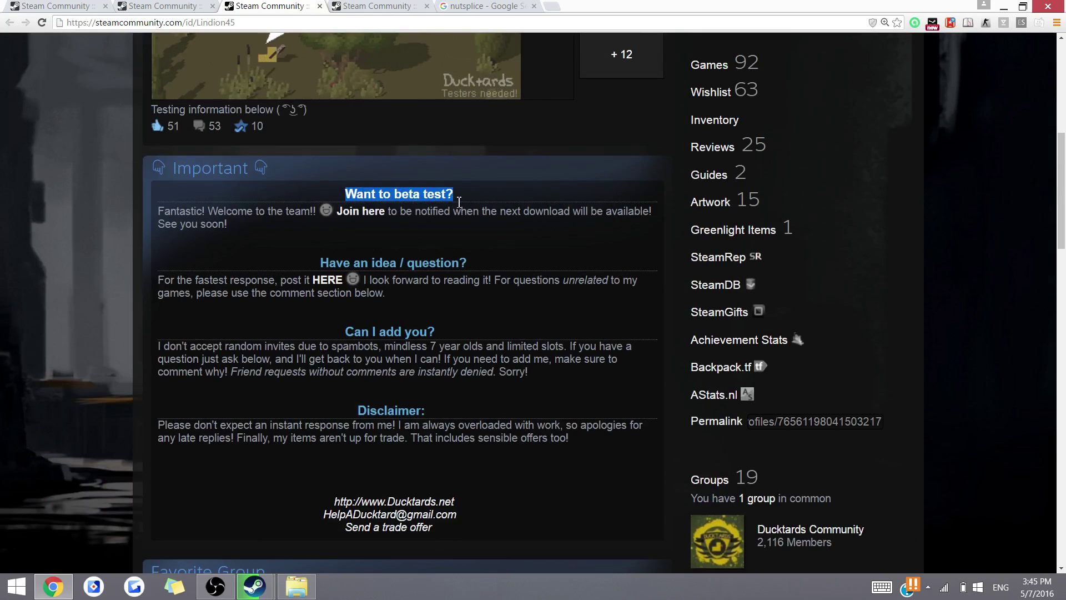
click(454, 201)
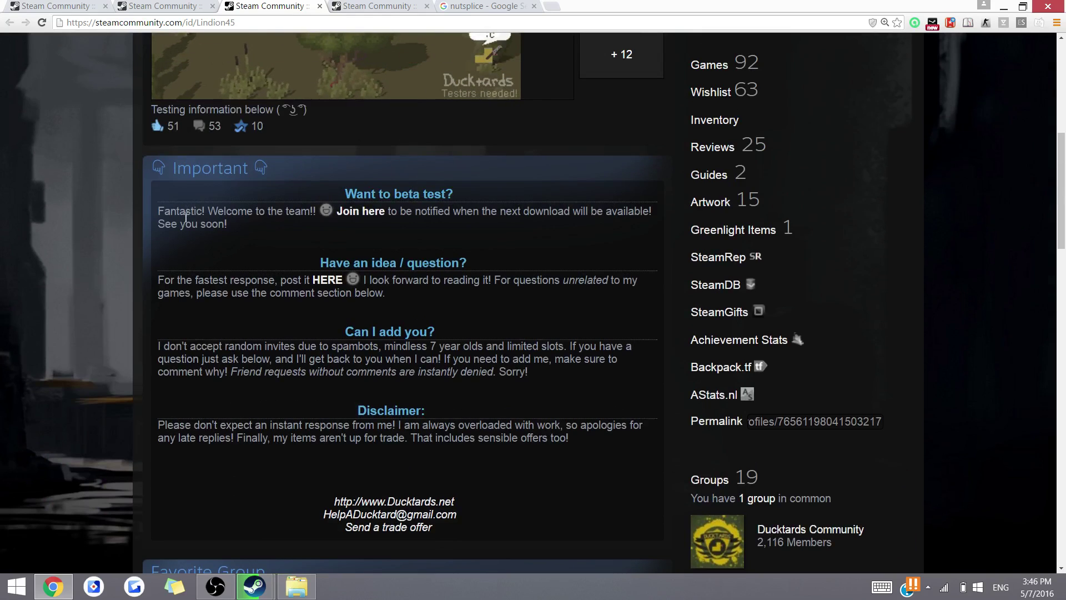
drag(160, 211, 269, 238)
click(302, 250)
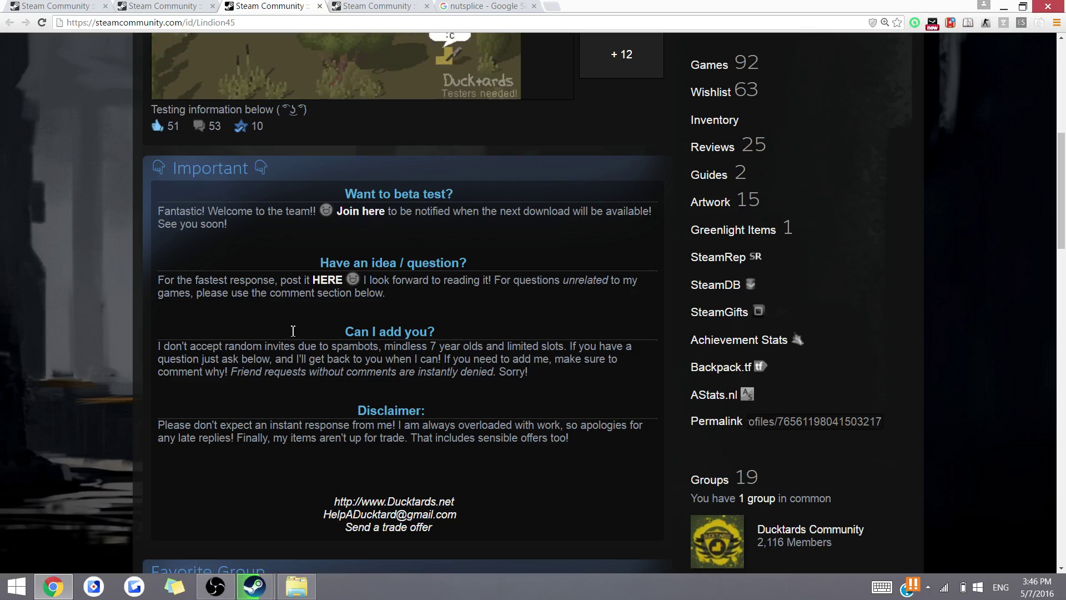
scroll(293, 331, down, 3)
scroll(293, 331, up, 3)
Step: Return to the Edit Profile form and consult the Summary field's formatting help for the header text syntax
click(179, 7)
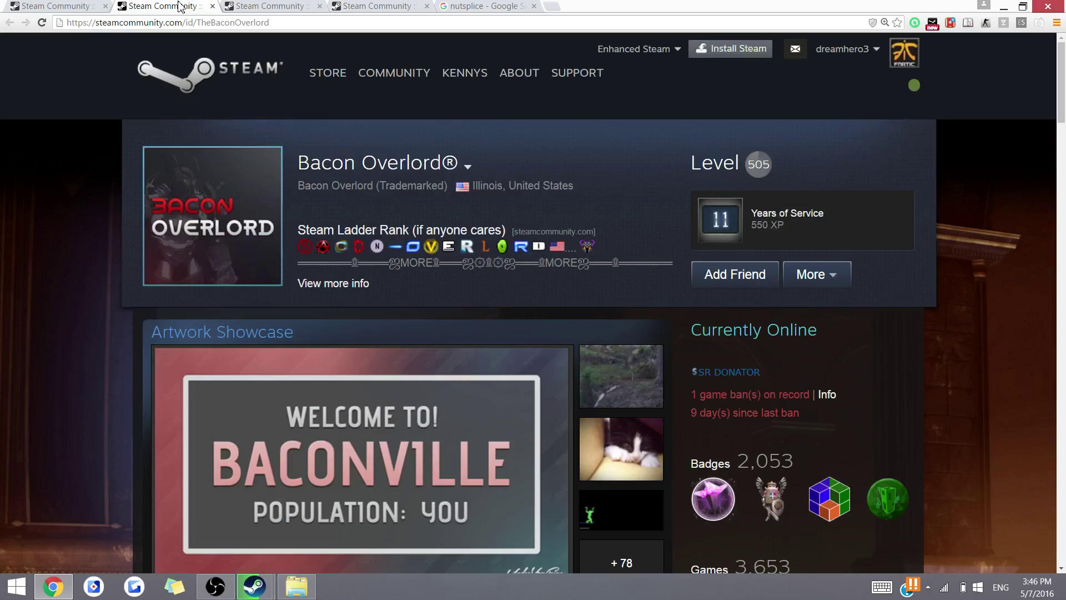
click(280, 7)
click(60, 7)
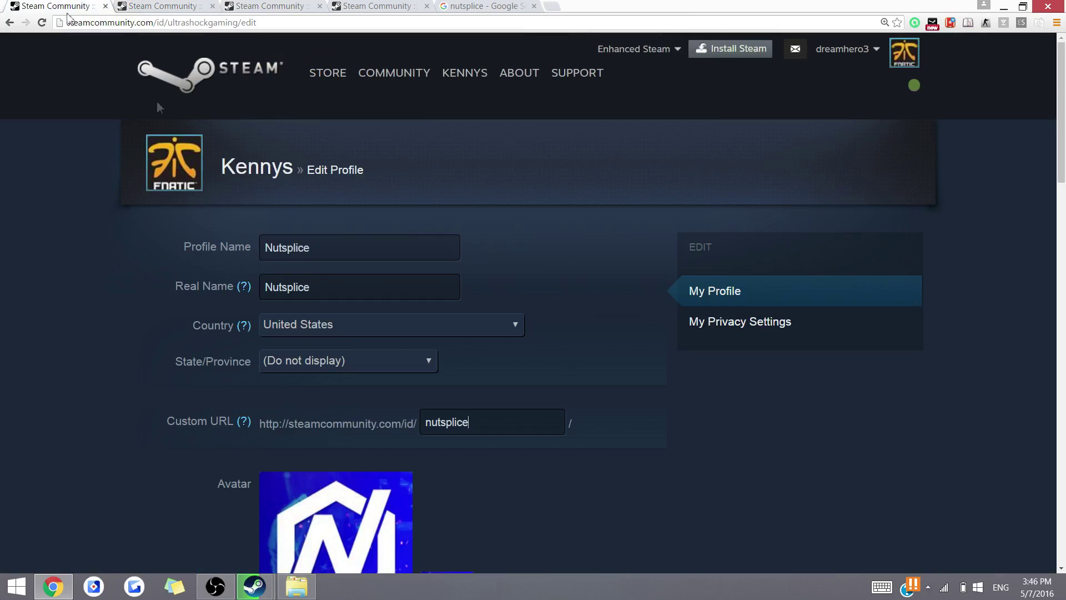
scroll(132, 299, down, 10)
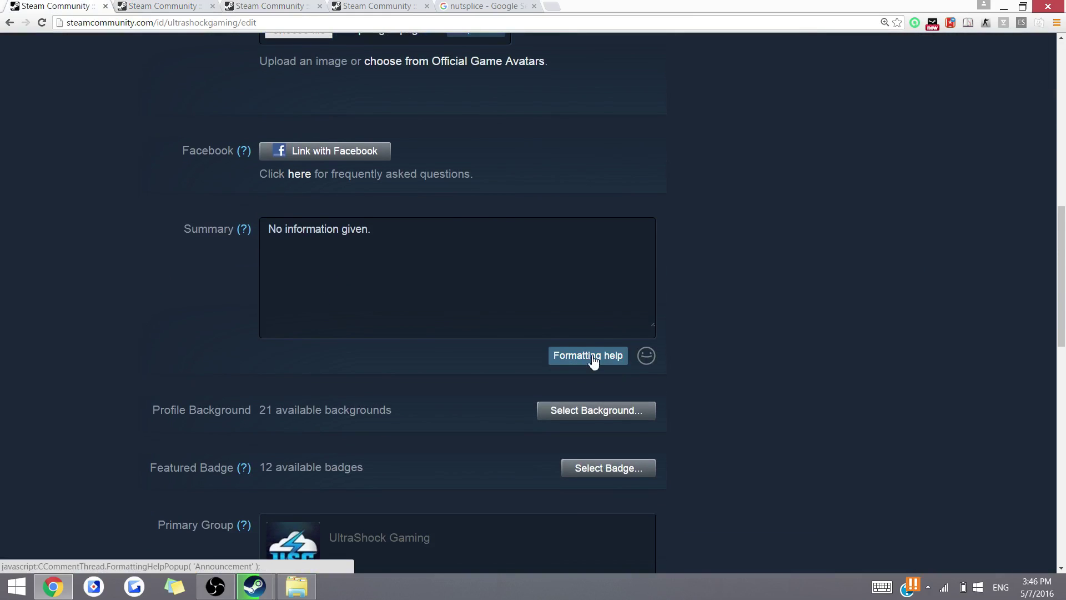
click(592, 359)
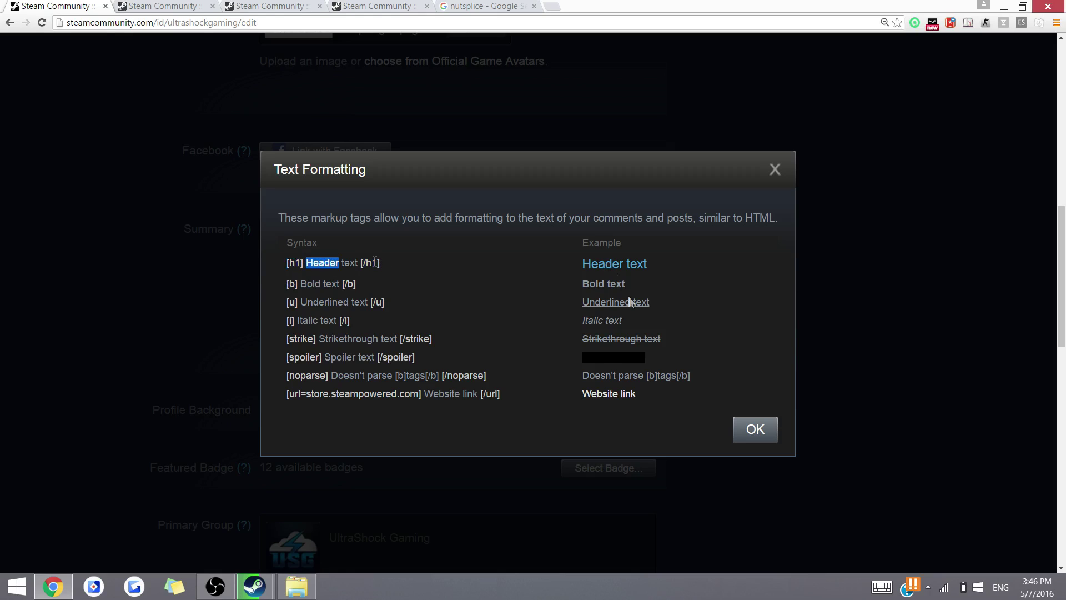
drag(593, 267, 688, 259)
click(572, 280)
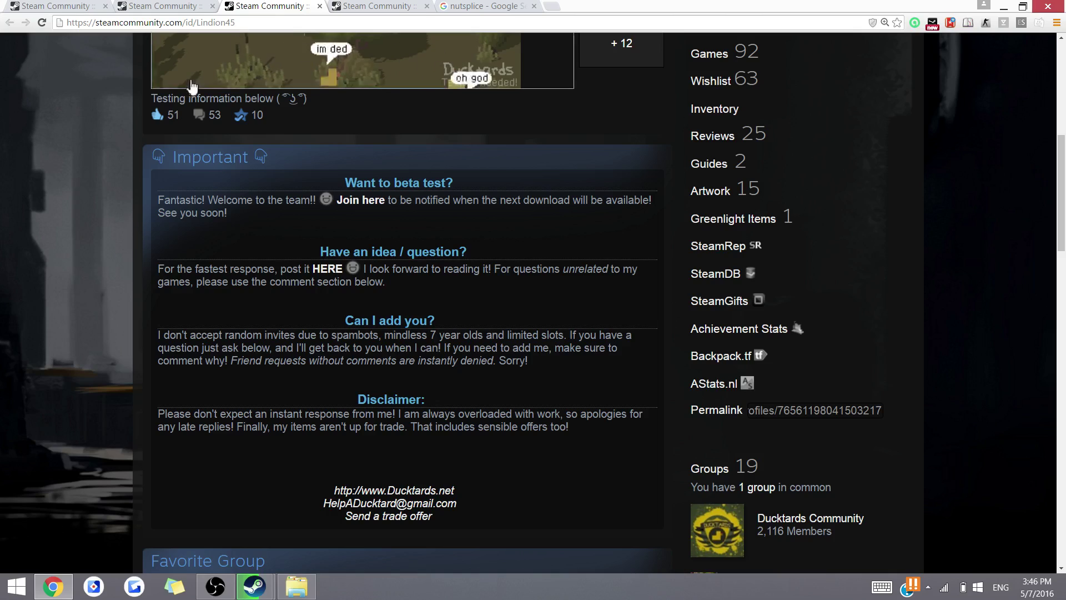
scroll(107, 236, up, 3)
scroll(222, 261, down, 1)
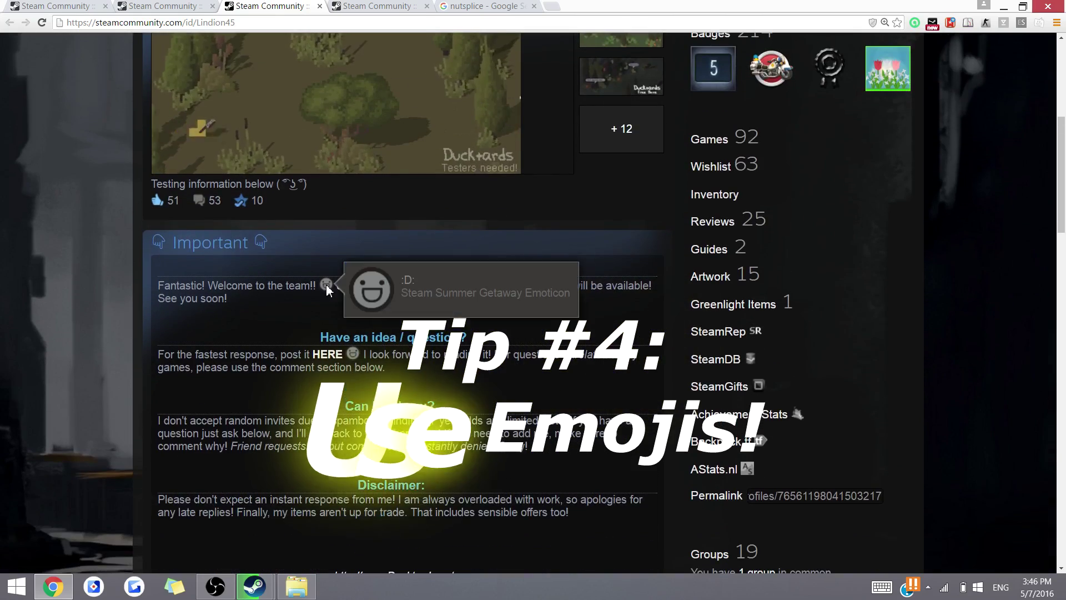
scroll(325, 284, up, 6)
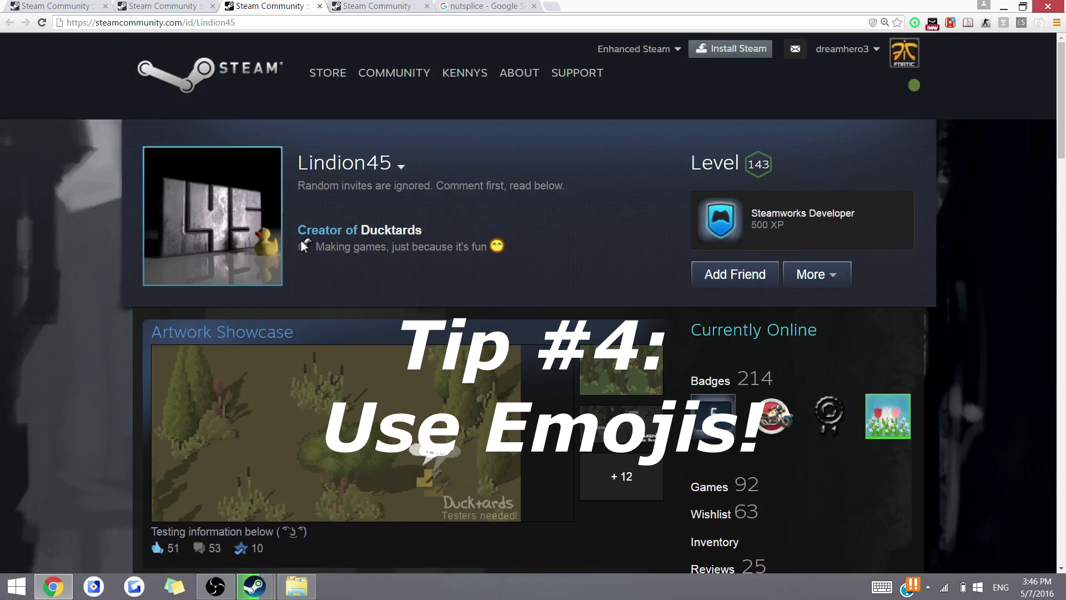
click(209, 6)
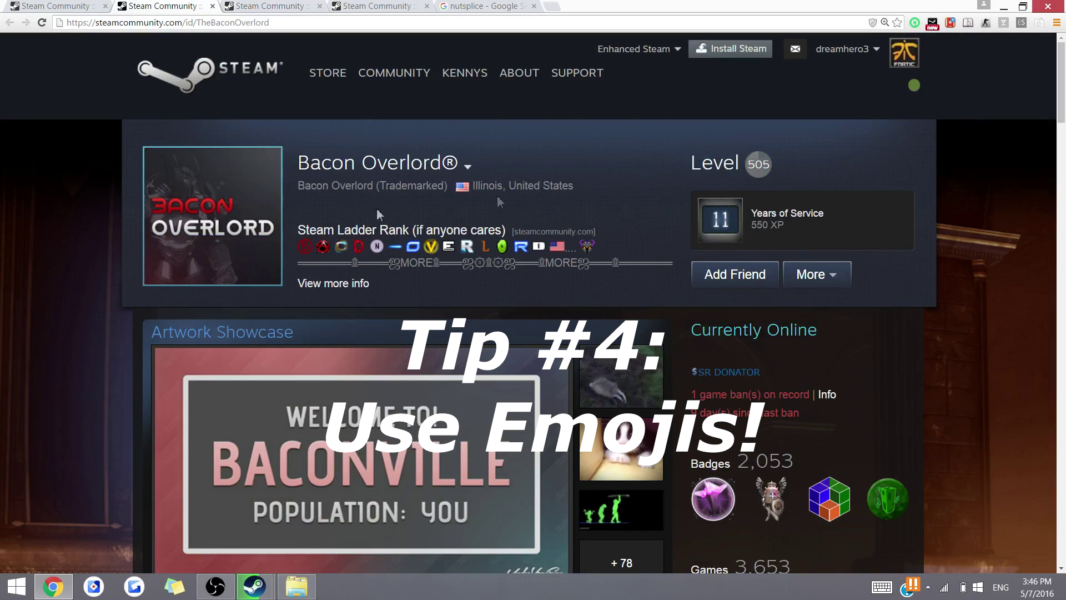
Step: Inspect the emoticons in the Bacon Overlord profile's summary and Trading Rules box, and compare them with TheUnknownVenom's profile
scroll(414, 199, down, 2)
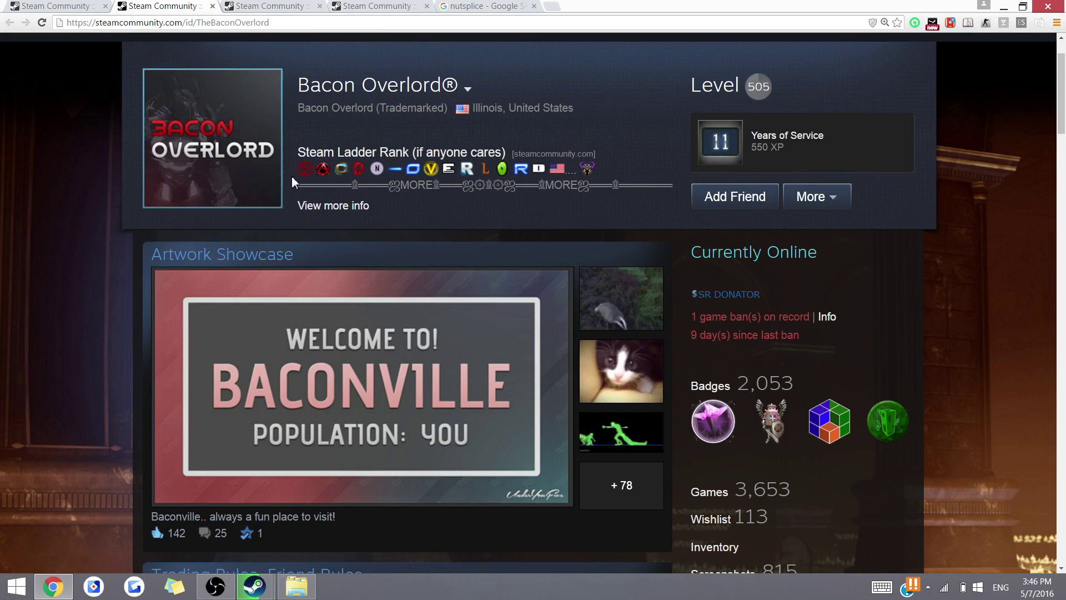
scroll(451, 179, down, 7)
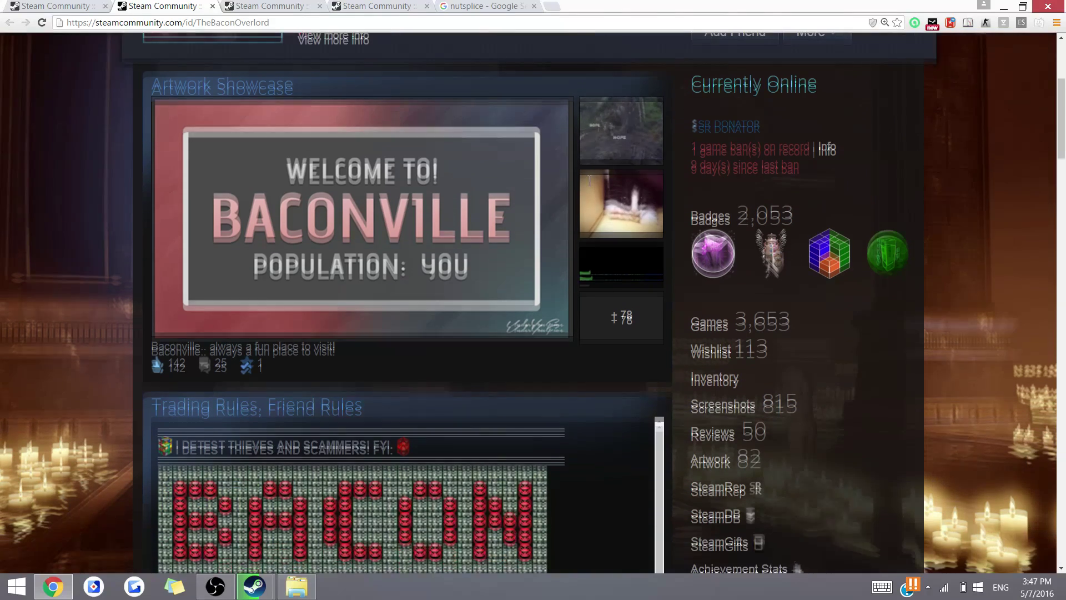
scroll(510, 235, up, 2)
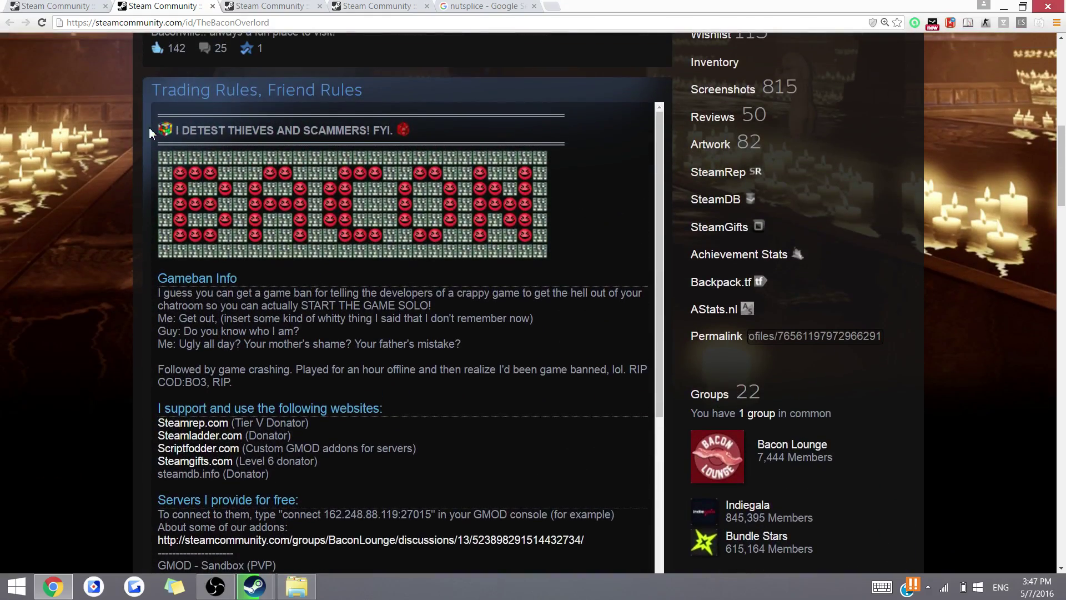
scroll(37, 214, up, 10)
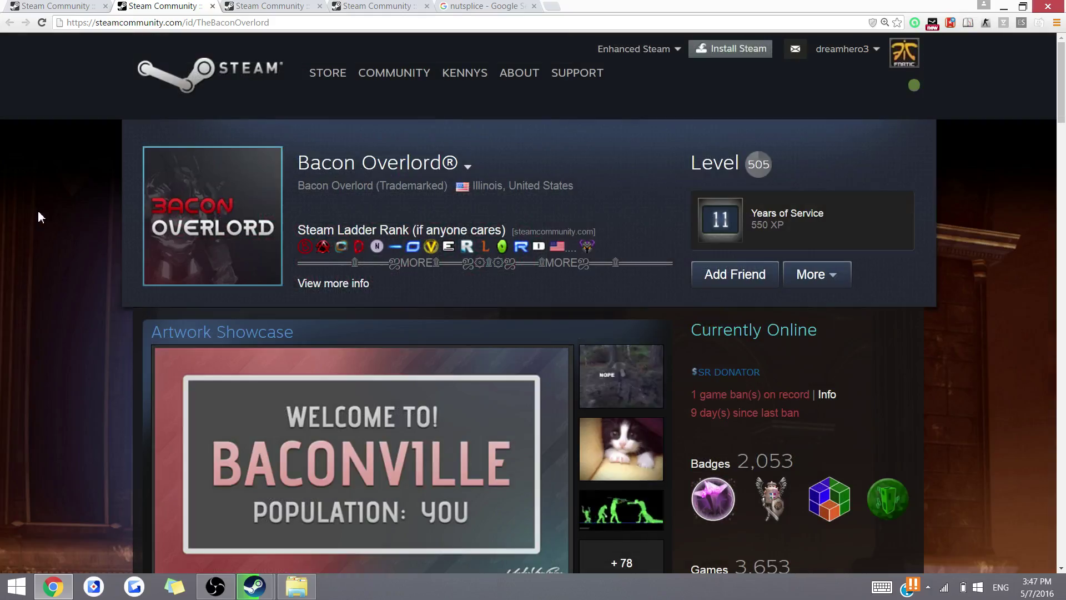
click(388, 7)
scroll(182, 269, up, 7)
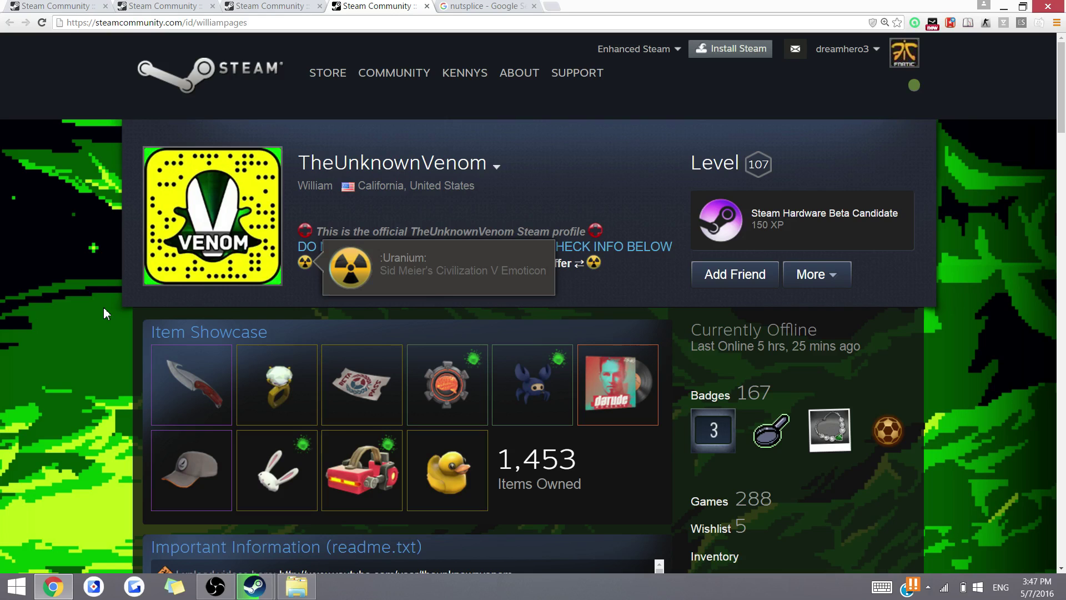
Step: Return to the Edit Profile form and locate the Featured Showcase section
click(132, 5)
click(71, 7)
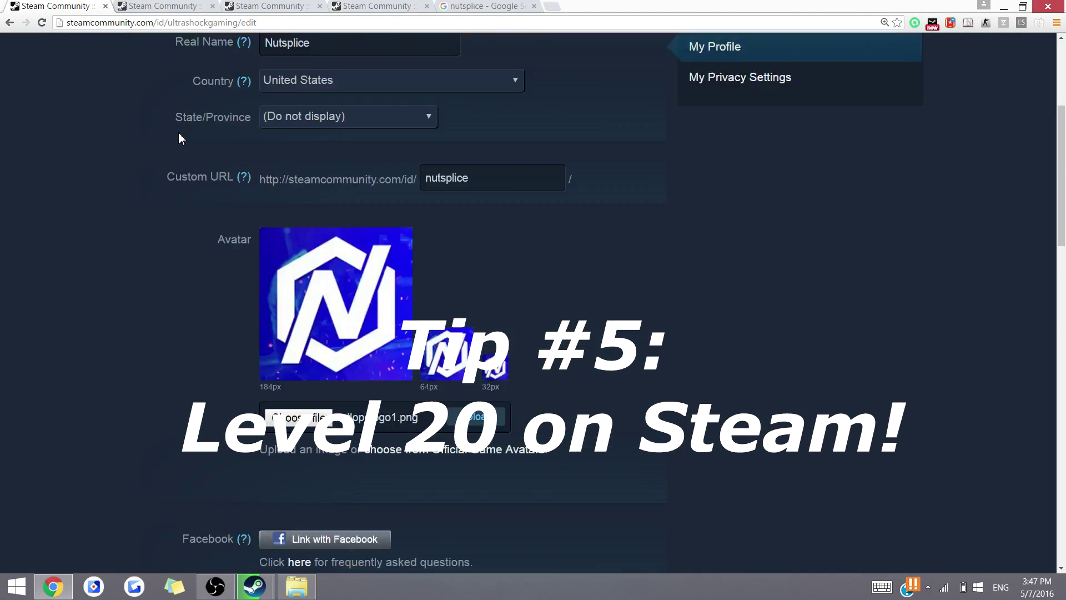
scroll(178, 131, down, 12)
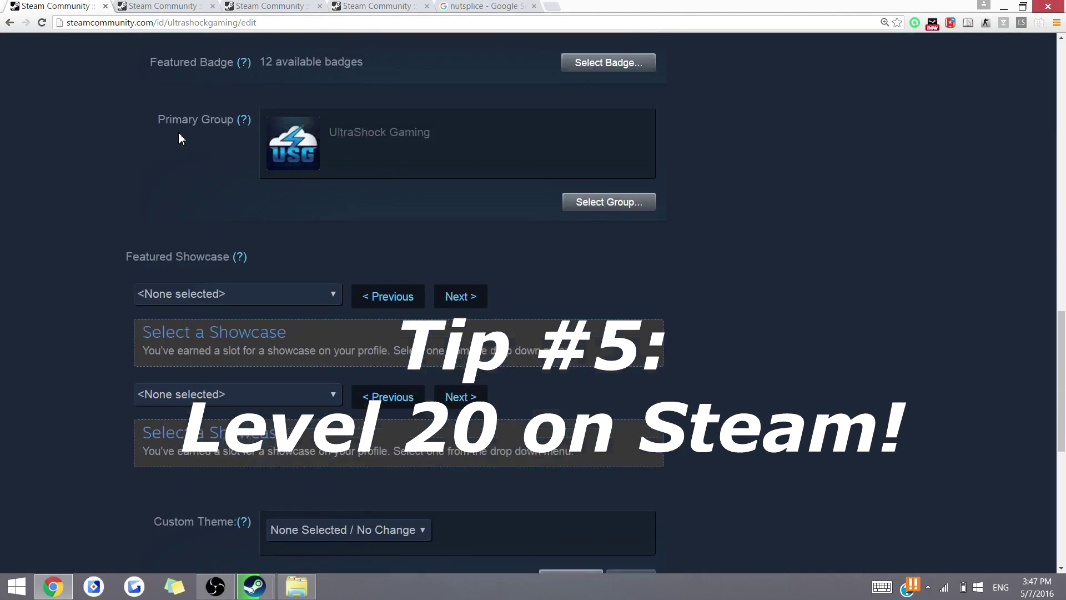
scroll(179, 134, down, 2)
drag(127, 177, 205, 169)
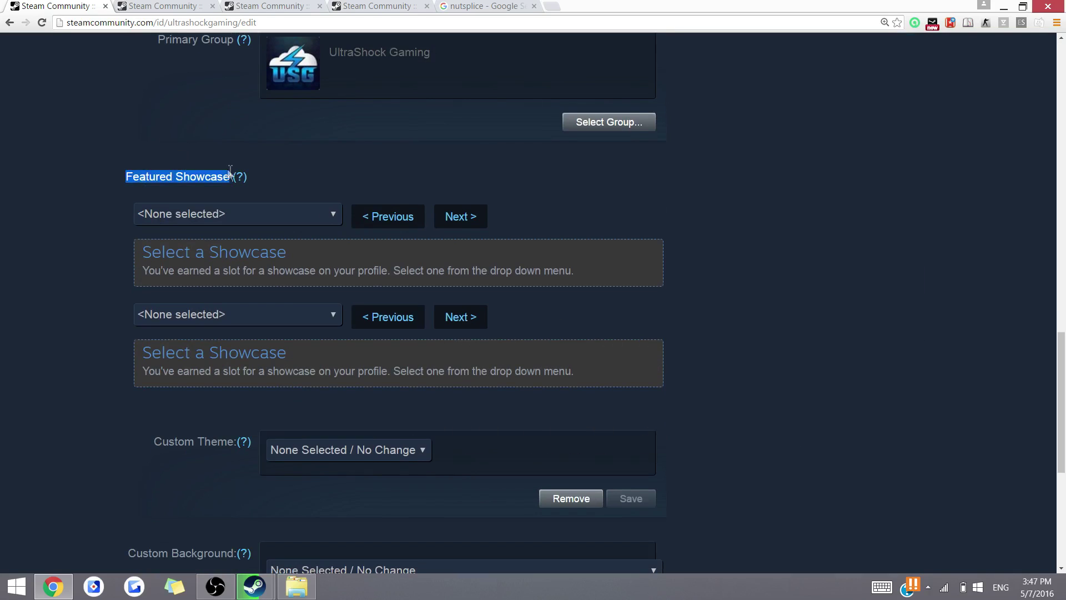
Step: Open the account's own profile in a separate tab and examine its level and the Add a Showcase area
scroll(230, 172, up, 15)
middle_click(272, 88)
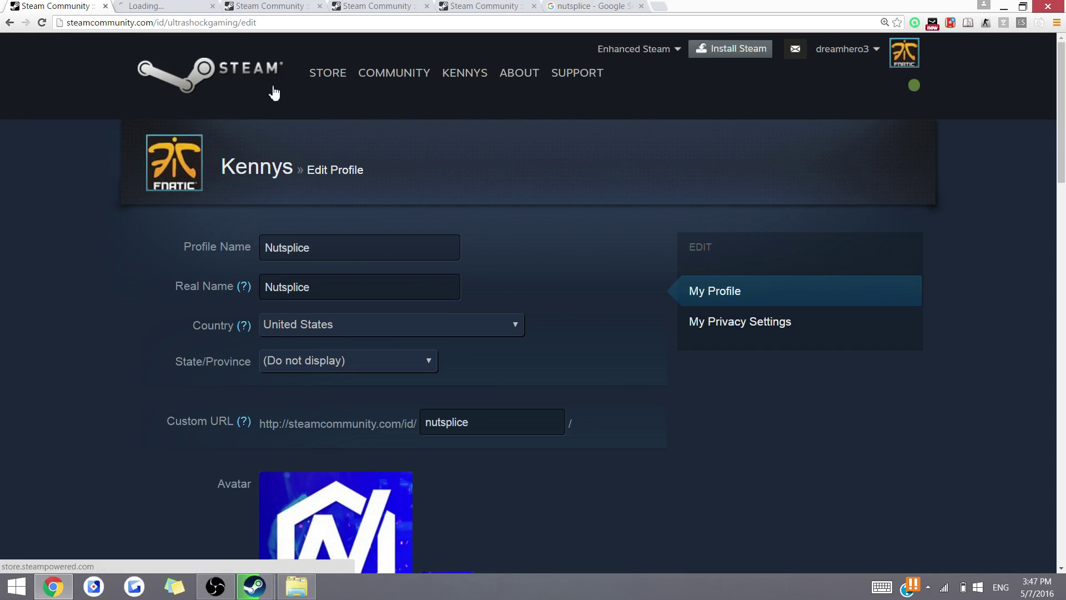
click(185, 8)
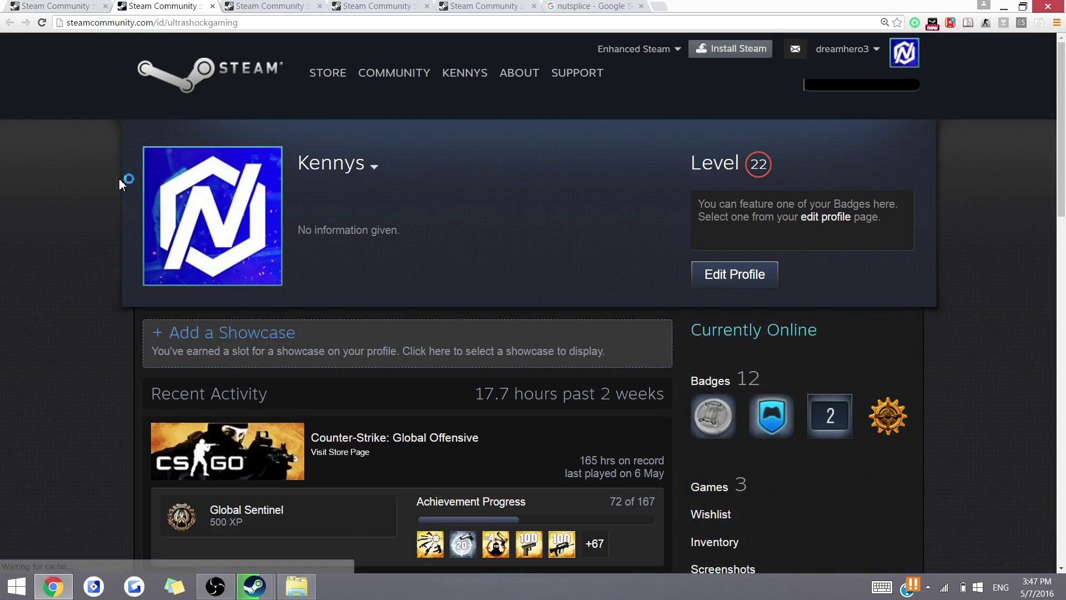
scroll(118, 177, down, 5)
scroll(119, 177, up, 2)
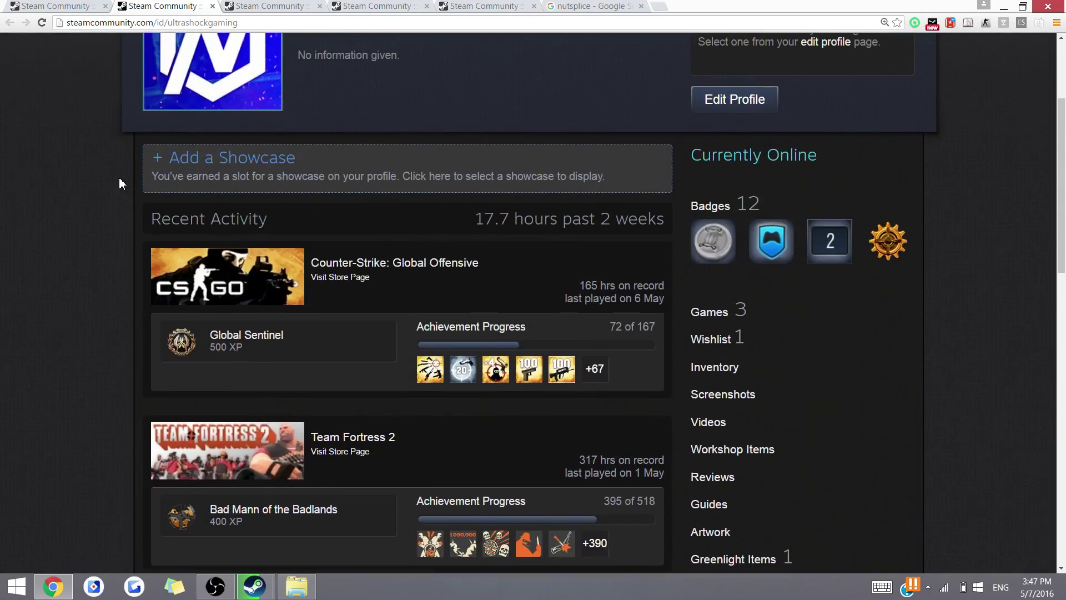
scroll(119, 176, down, 3)
scroll(118, 177, up, 3)
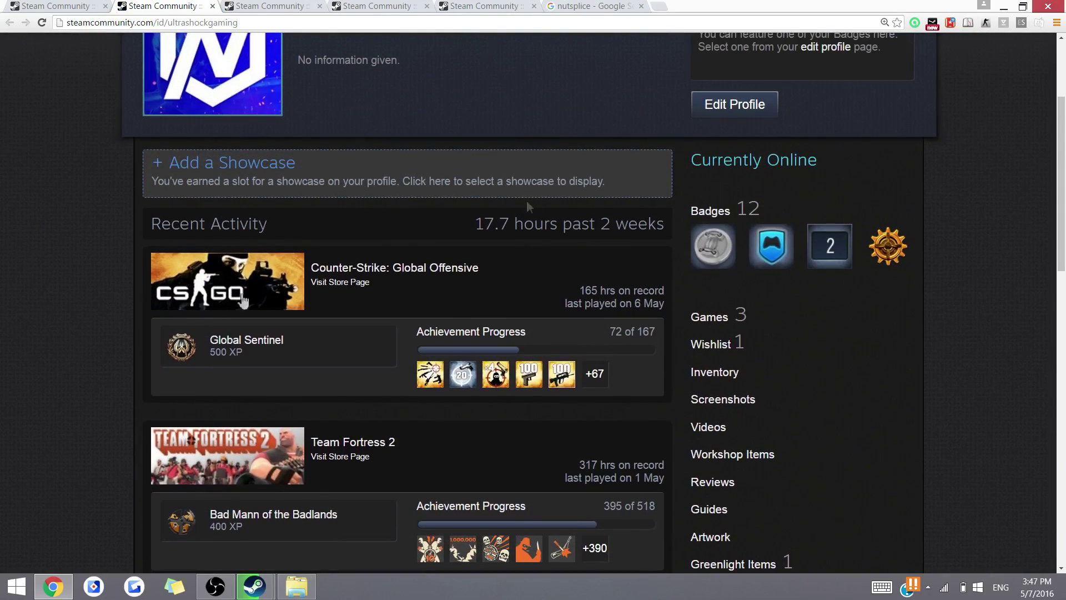
scroll(367, 350, up, 3)
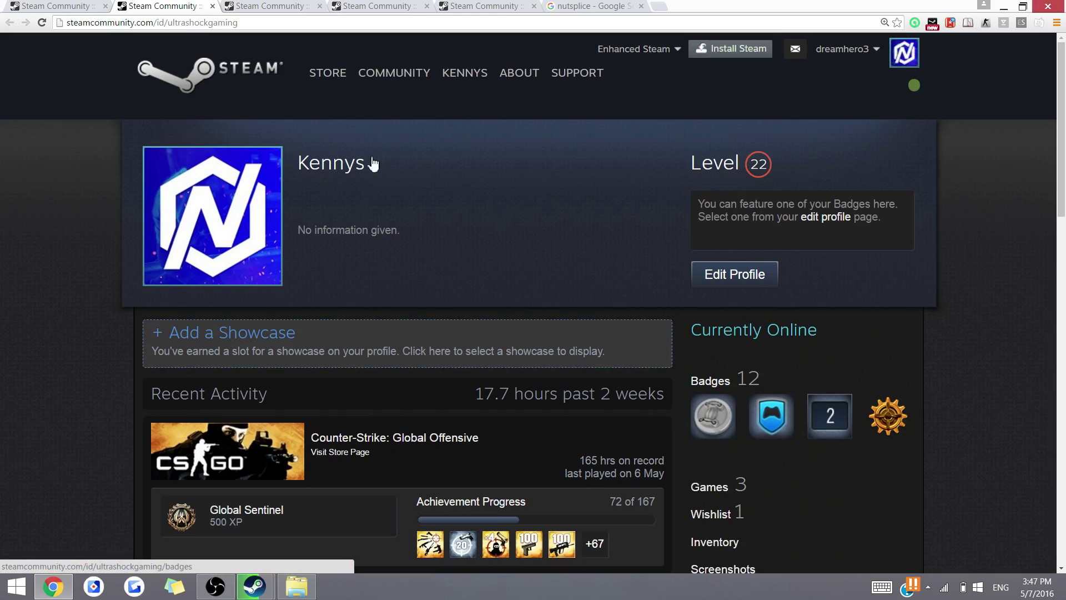
Step: Review the Featured Showcase slots in the Edit Profile form and compare them with the showcase area on the own profile
click(55, 6)
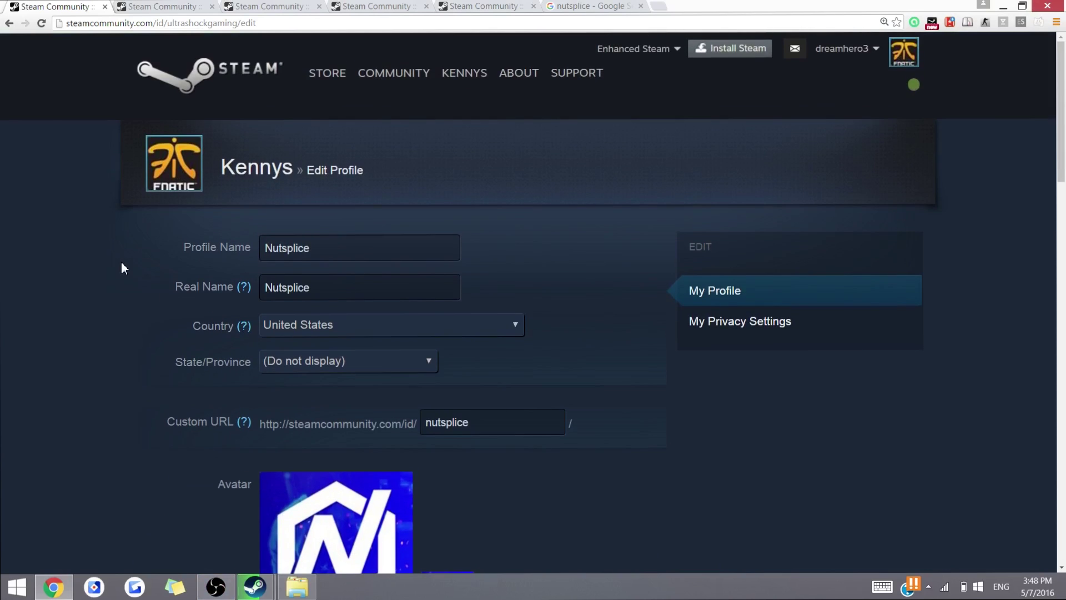
scroll(121, 262, down, 3)
scroll(121, 264, down, 10)
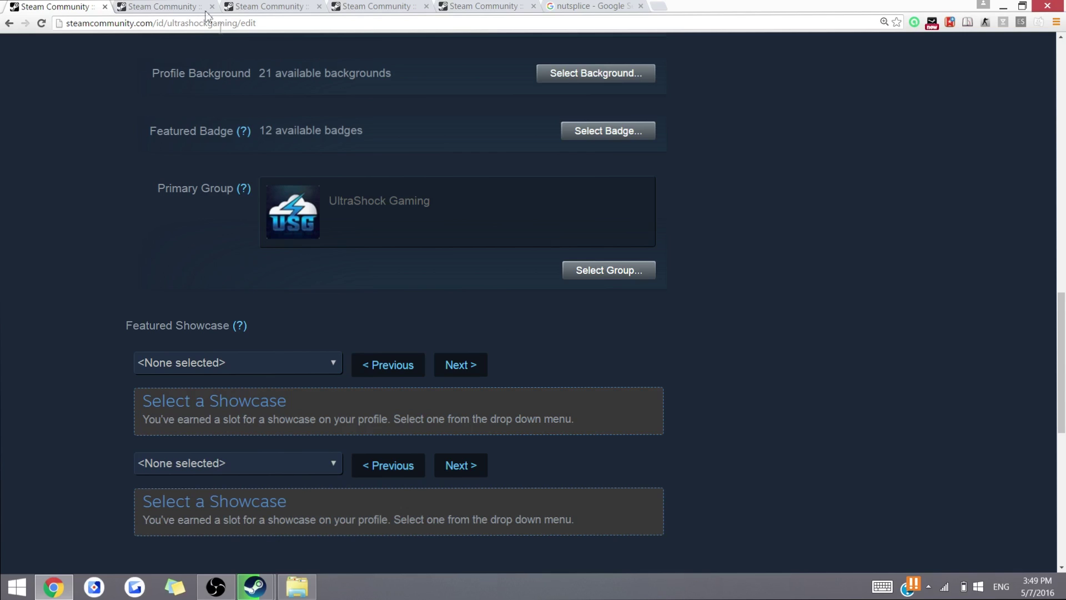
click(172, 7)
scroll(128, 215, down, 3)
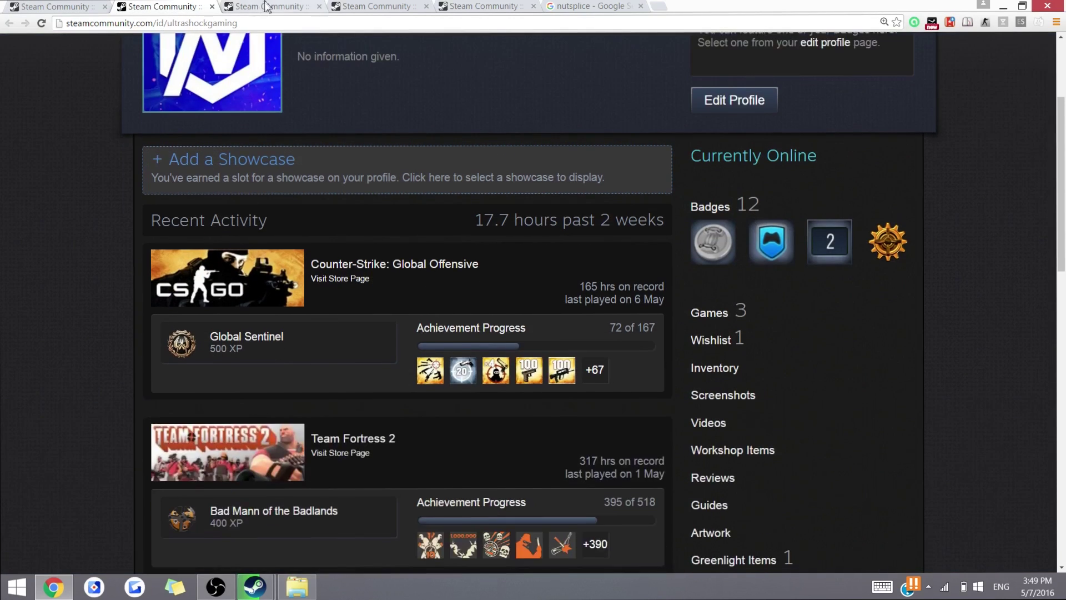
Step: Examine the Artwork Showcase on the Bacon Overlord profile at a smaller page zoom
key(ctrl+Tab)
scroll(95, 147, down, 1)
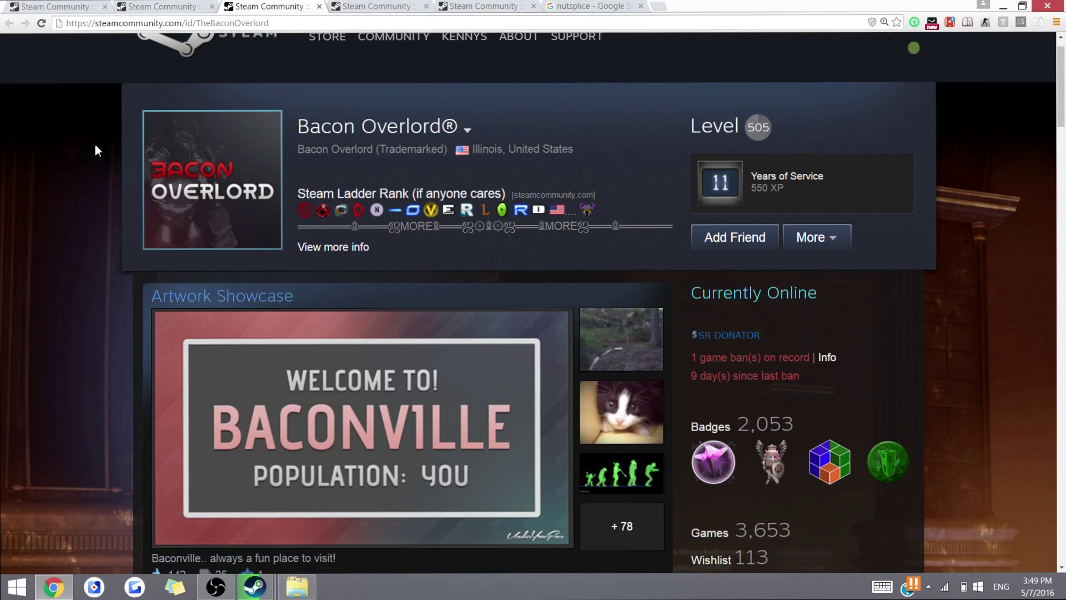
key(ctrl+minus)
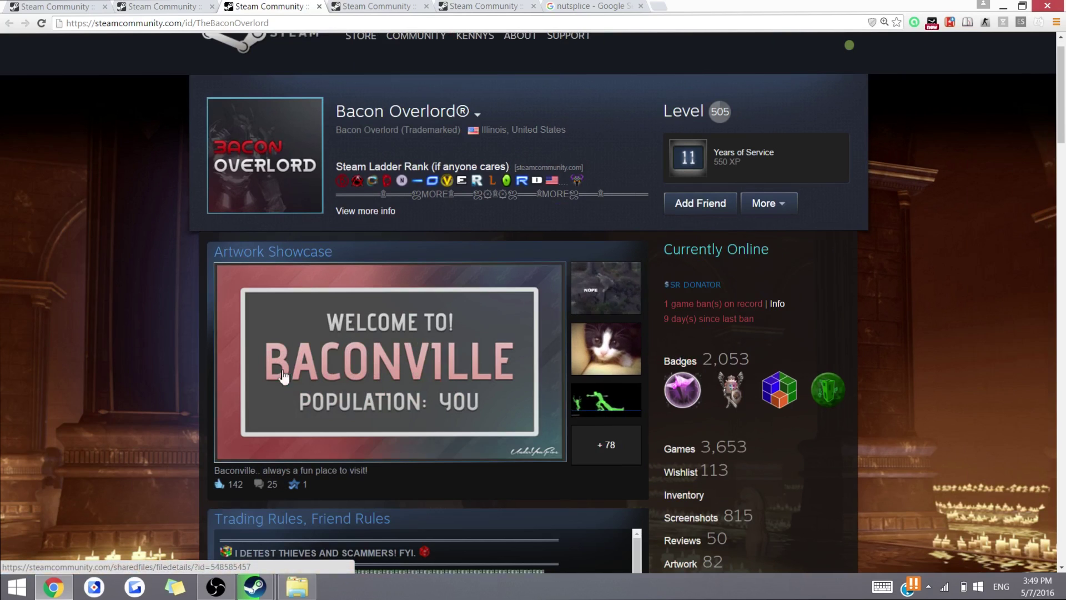
scroll(138, 342, down, 1)
scroll(139, 341, up, 1)
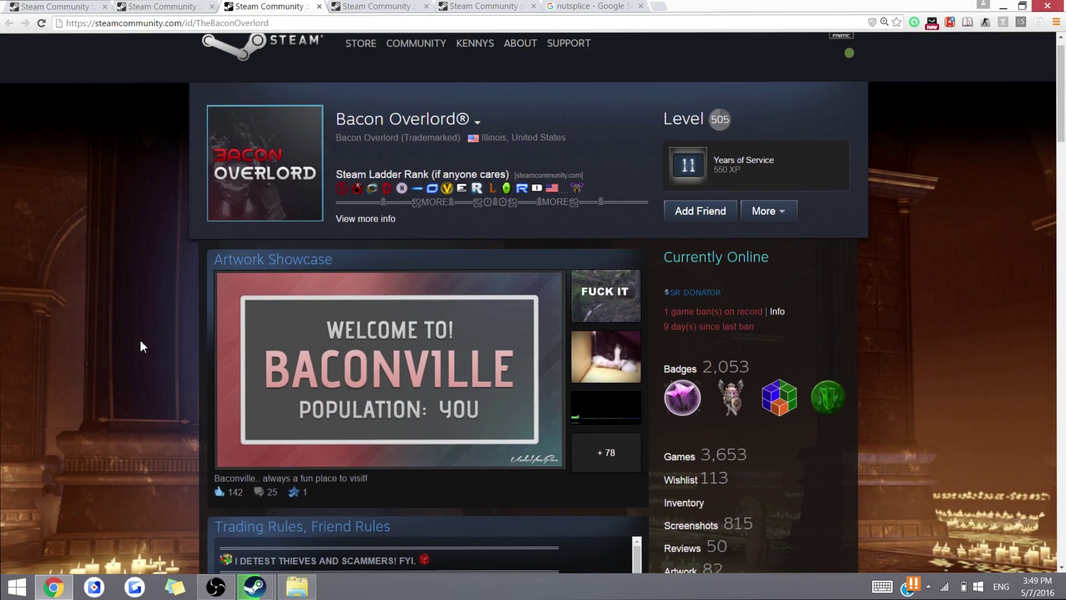
click(391, 7)
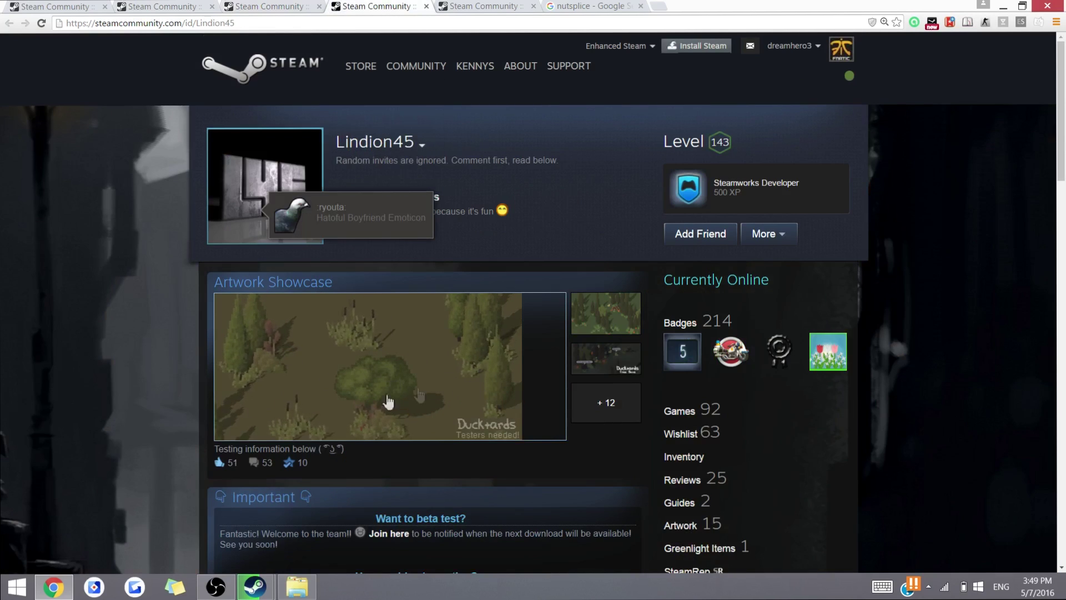
key(ctrl+Tab)
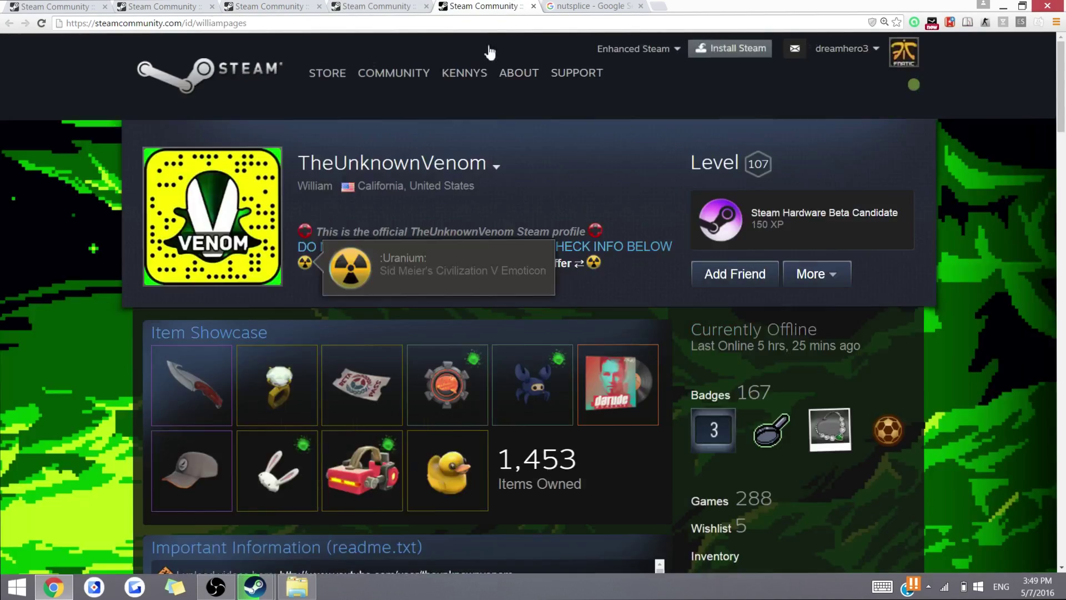
click(305, 194)
scroll(305, 194, down, 2)
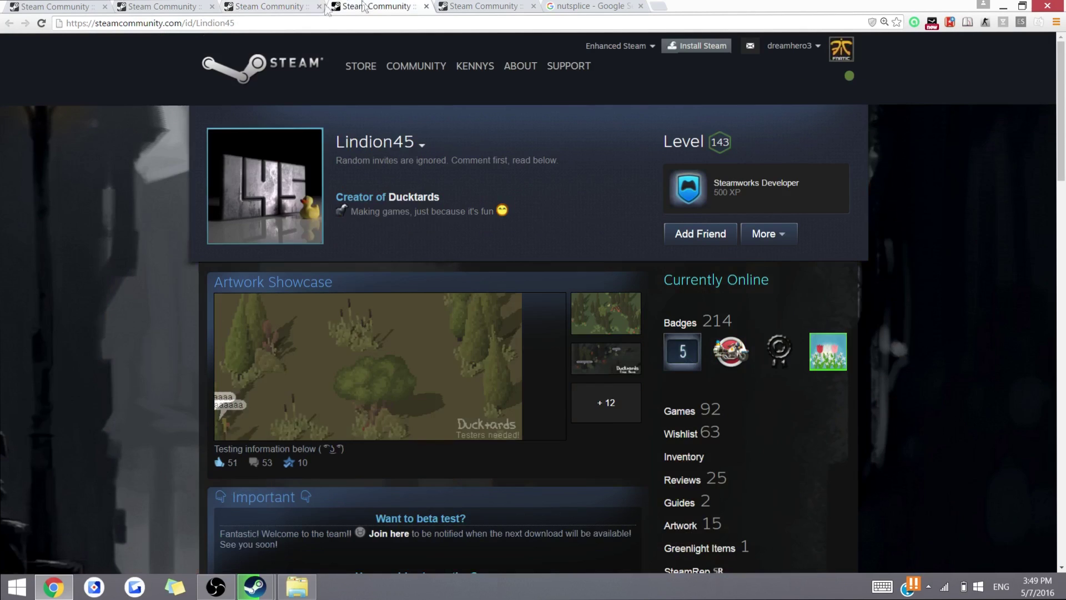
Step: Set the first Featured Showcase slot in the Edit Profile form to Items Up For Trade
click(127, 6)
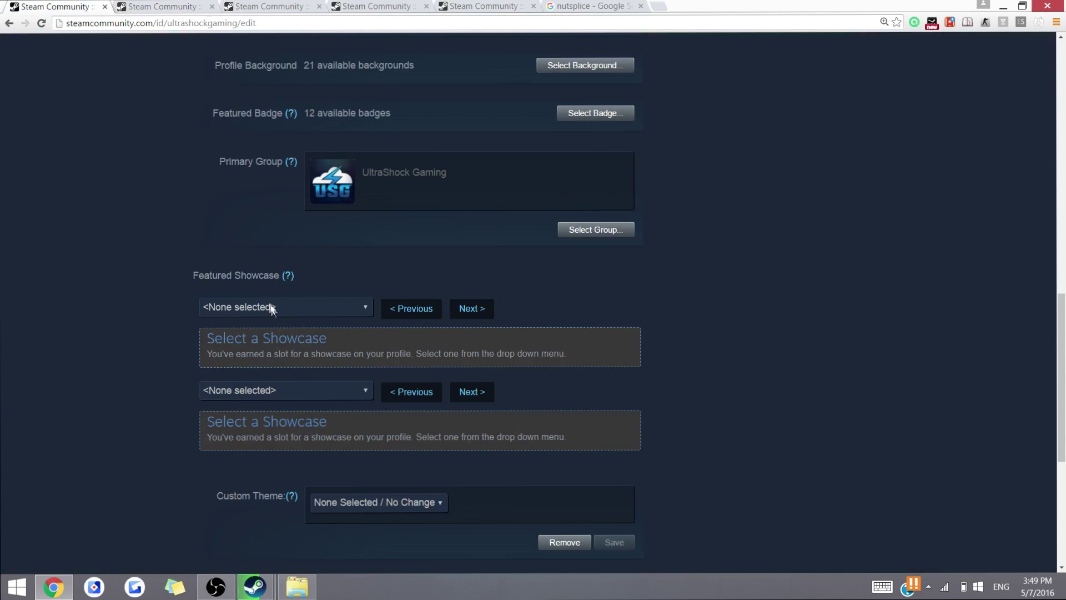
click(272, 308)
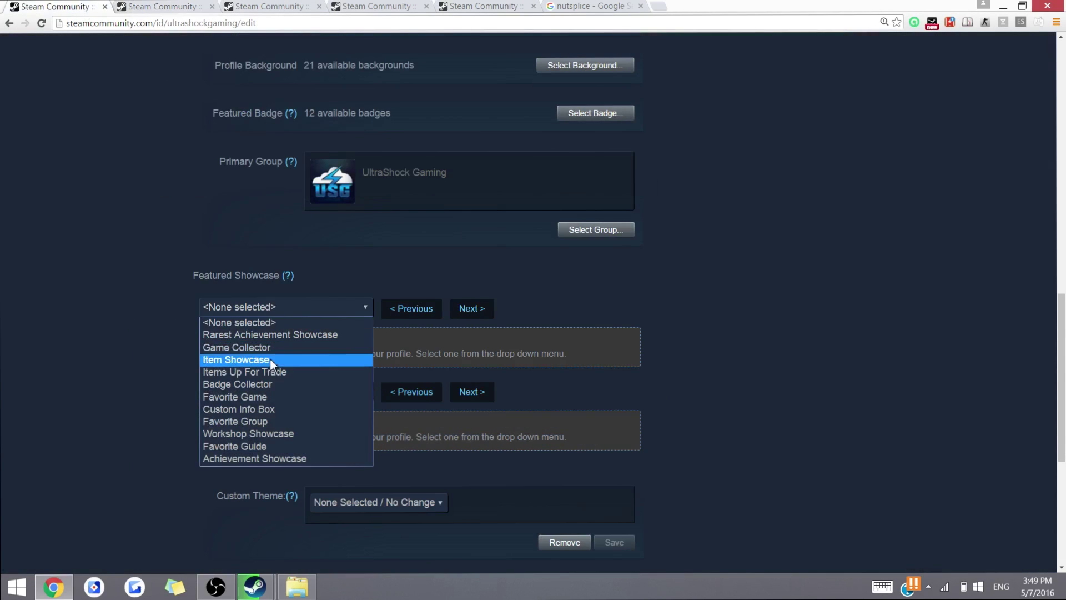
click(328, 372)
Step: Open the UltraShock Gaming friend's profile from the own profile's Friends list in a separate tab, placed beside the Edit Profile tab
click(206, 6)
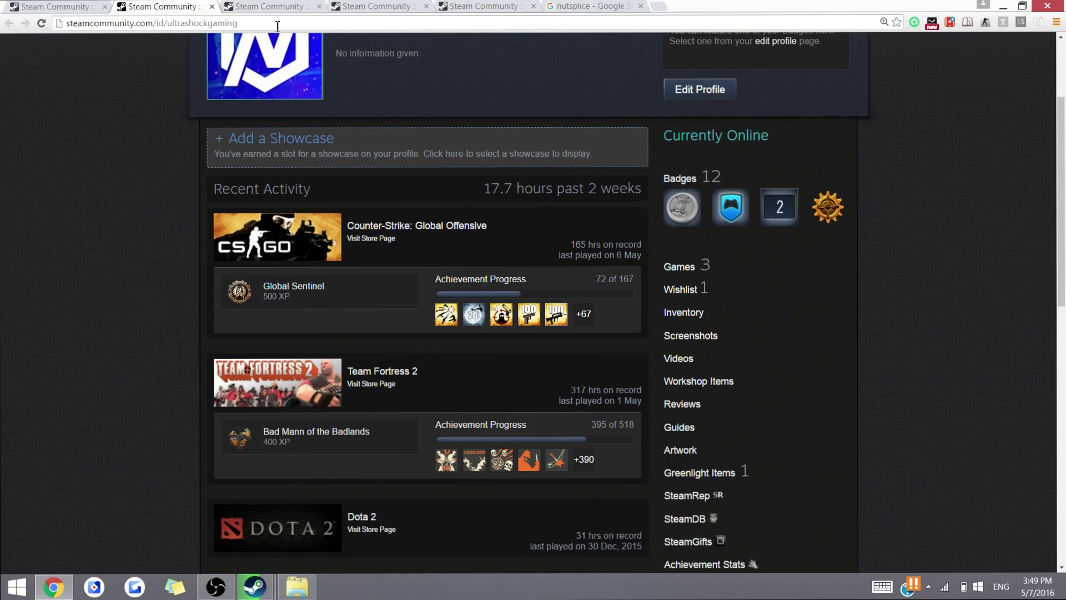
scroll(633, 198, down, 7)
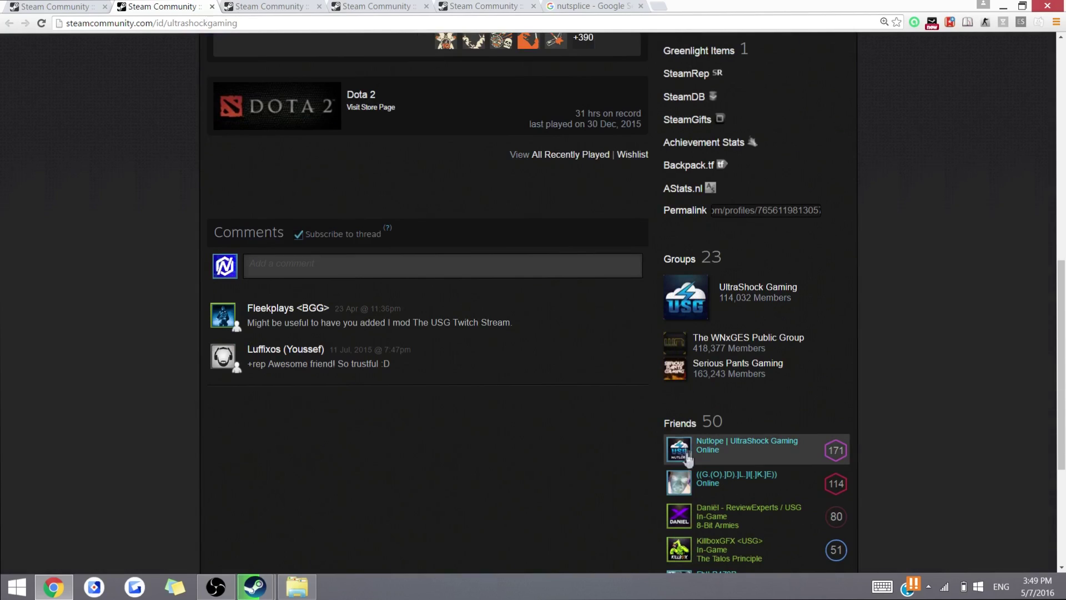
middle_click(716, 441)
click(300, 7)
drag(300, 7, 190, 6)
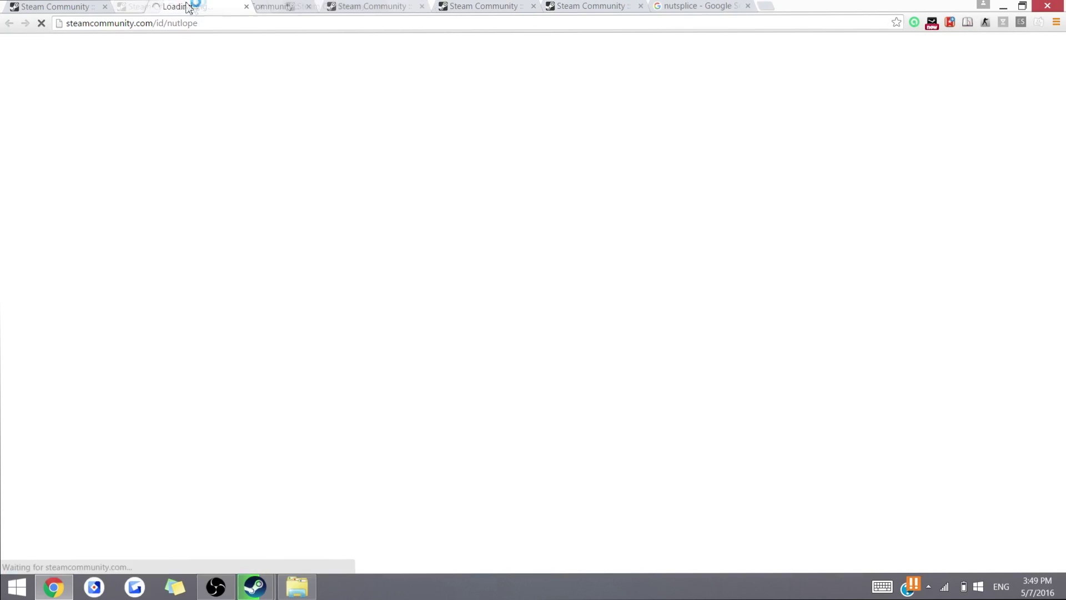
click(251, 6)
scroll(398, 369, down, 3)
scroll(399, 369, up, 10)
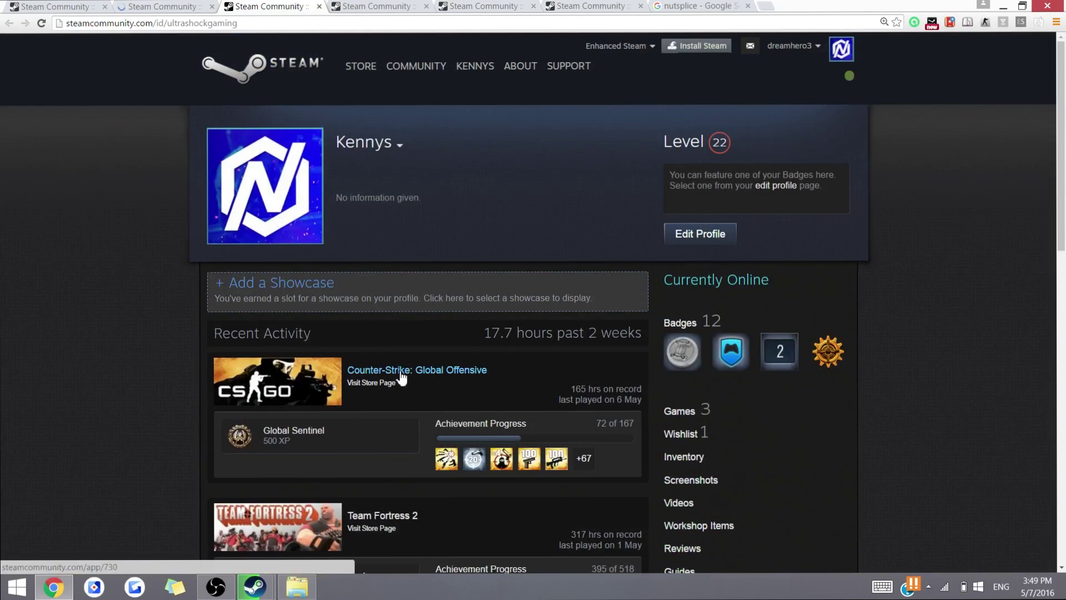
Step: Examine the Important information, Favorite Group, Items Up For Trade and Item Showcase sections on the UltraShock Gaming friend's profile
key(ctrl+shift+Tab)
scroll(44, 335, down, 10)
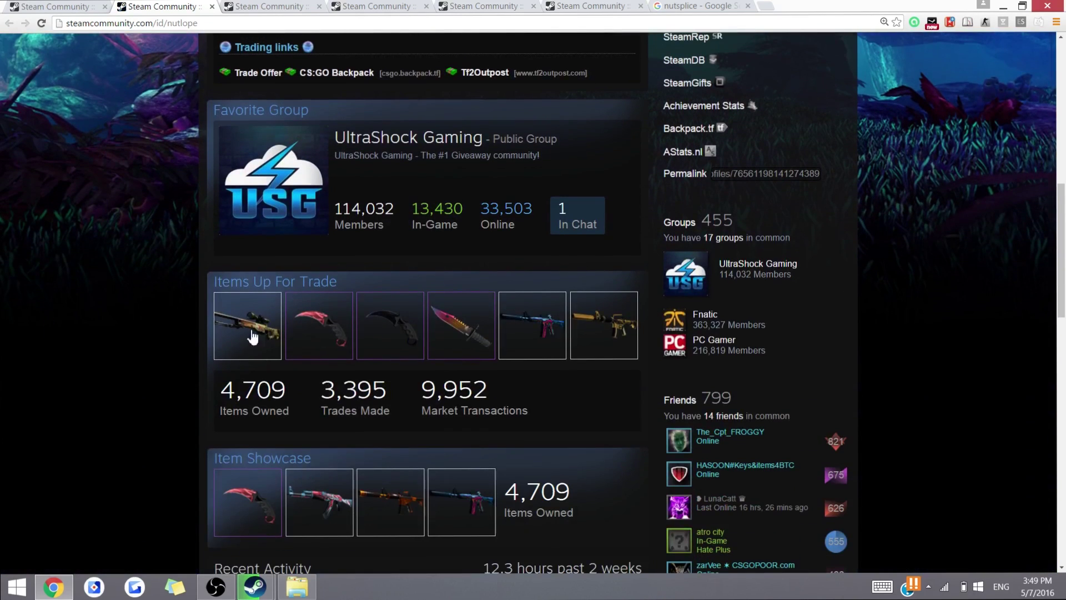
scroll(136, 347, up, 10)
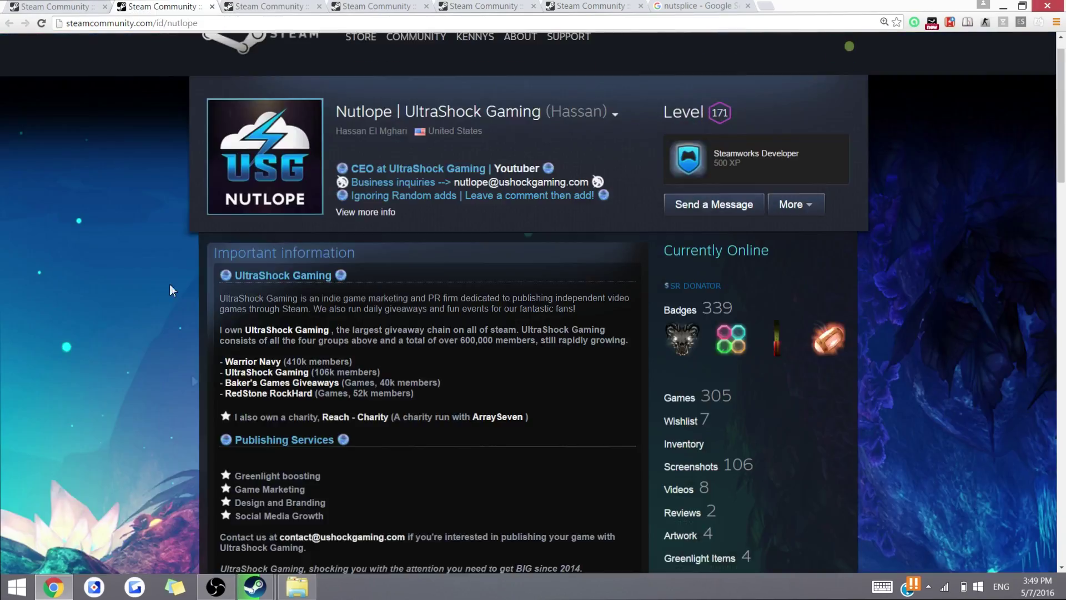
scroll(192, 374, down, 7)
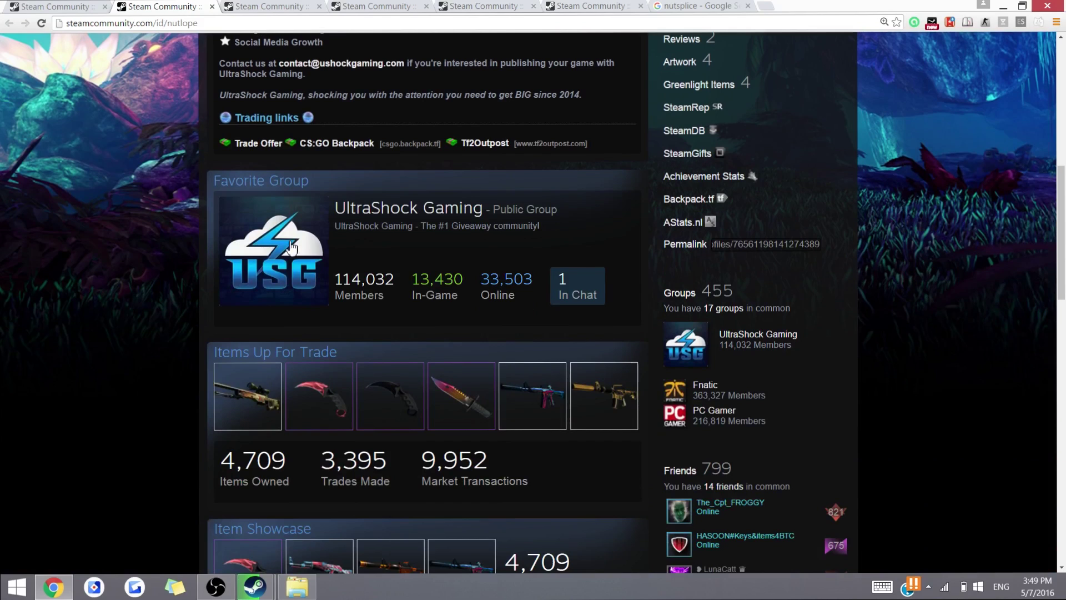
Step: Set the first Featured Showcase slot in the Edit Profile form to Favorite Group
key(ctrl+shift+Tab)
click(282, 305)
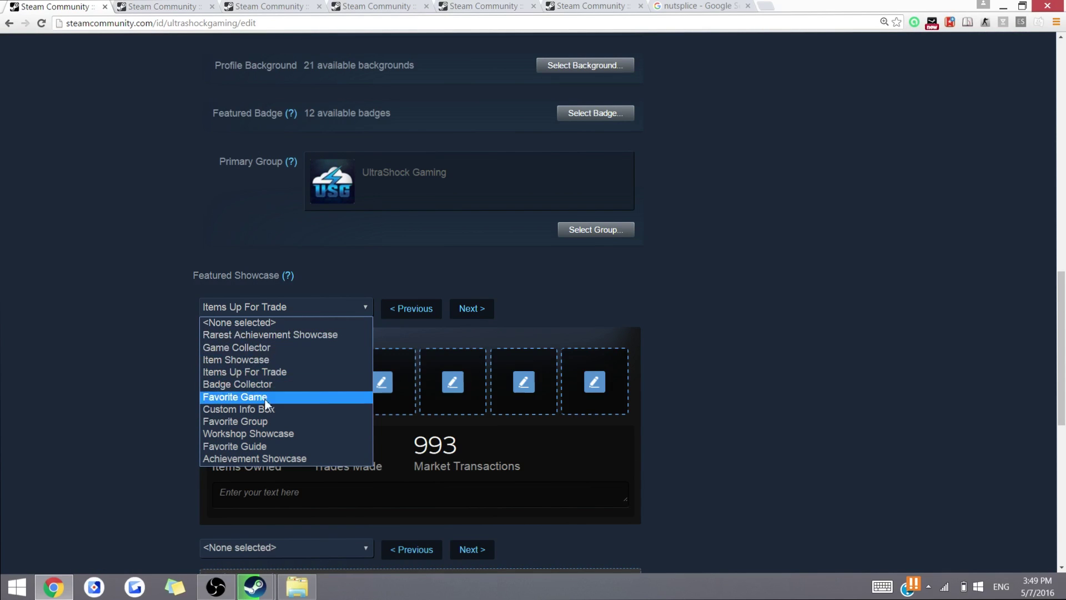
click(267, 422)
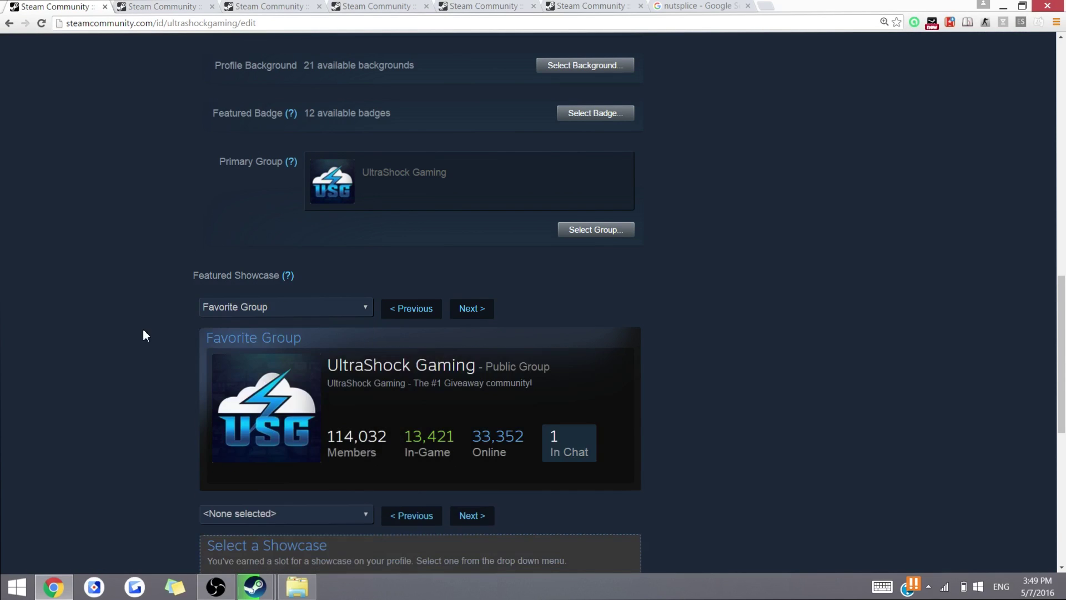
Step: Set the second Featured Showcase slot to Custom Info Box and title it "Hey Guys!"
scroll(142, 328, down, 3)
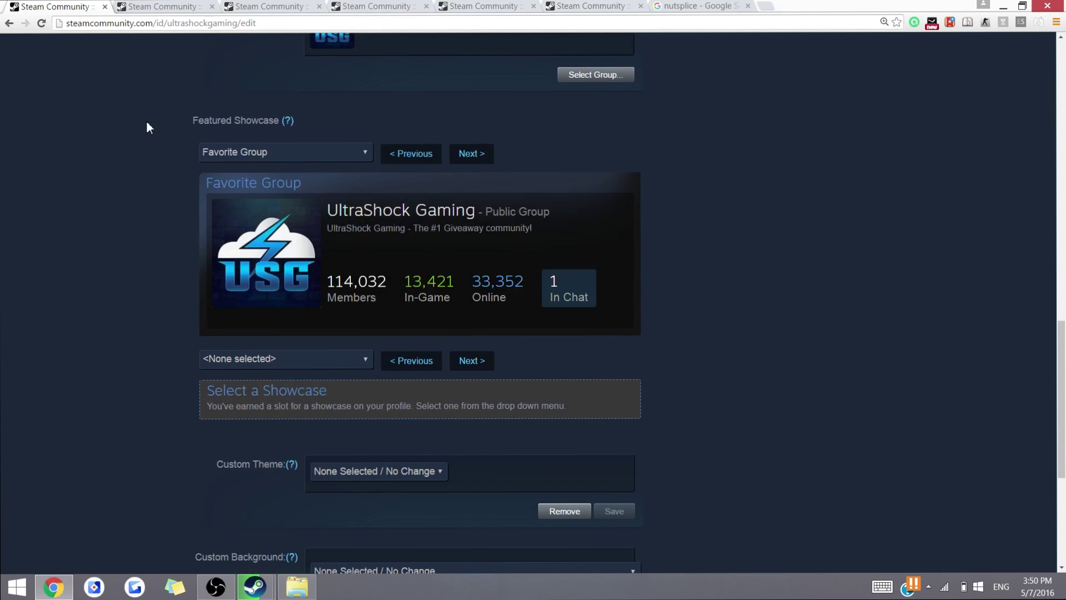
scroll(167, 167, down, 2)
click(247, 267)
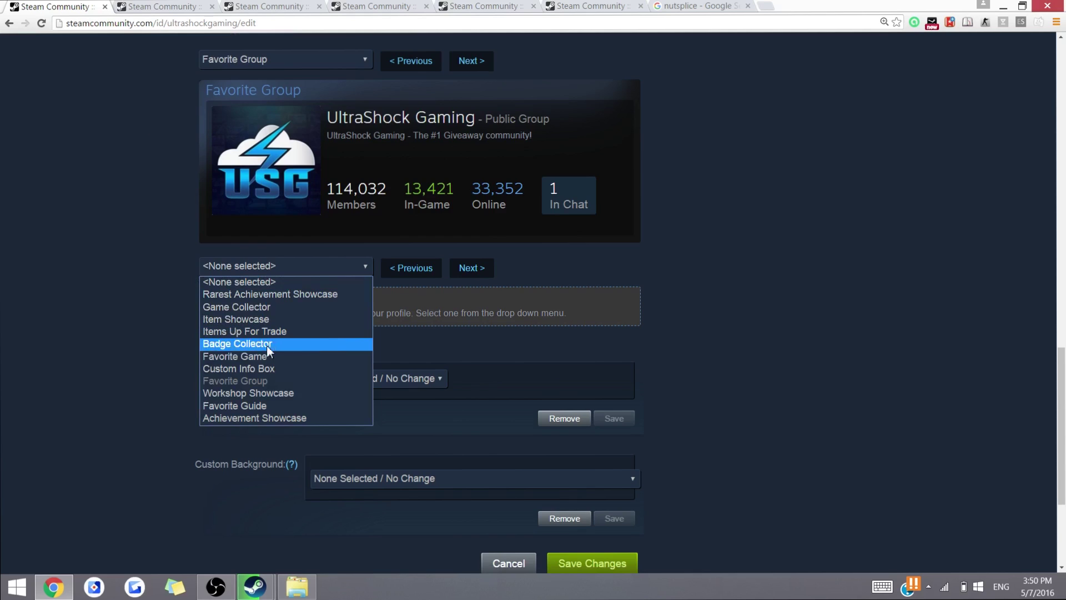
click(269, 368)
drag(378, 306, 157, 307)
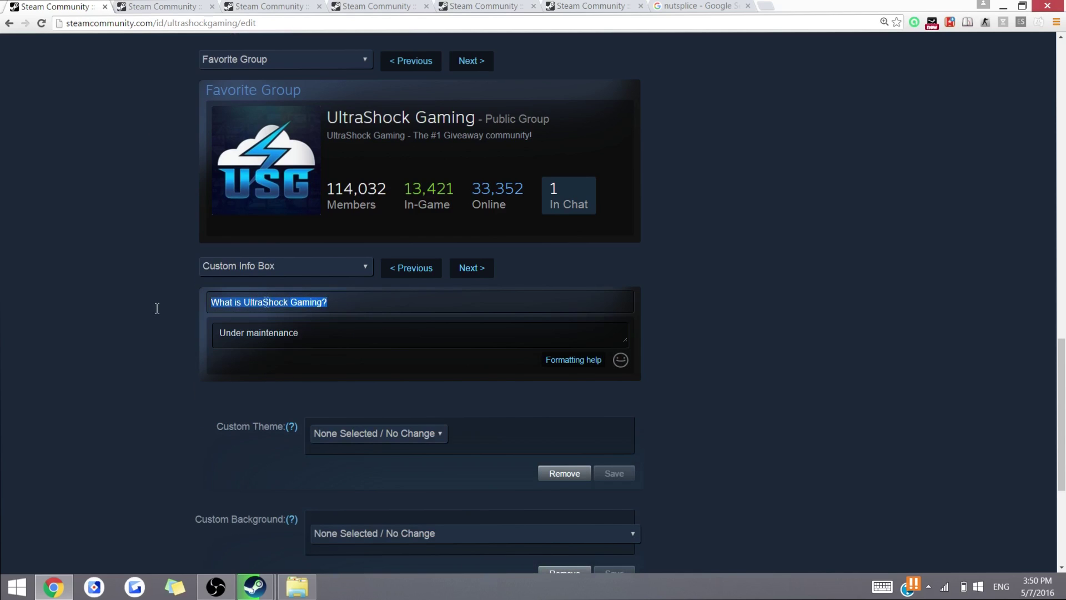
text(Hey Guys!)
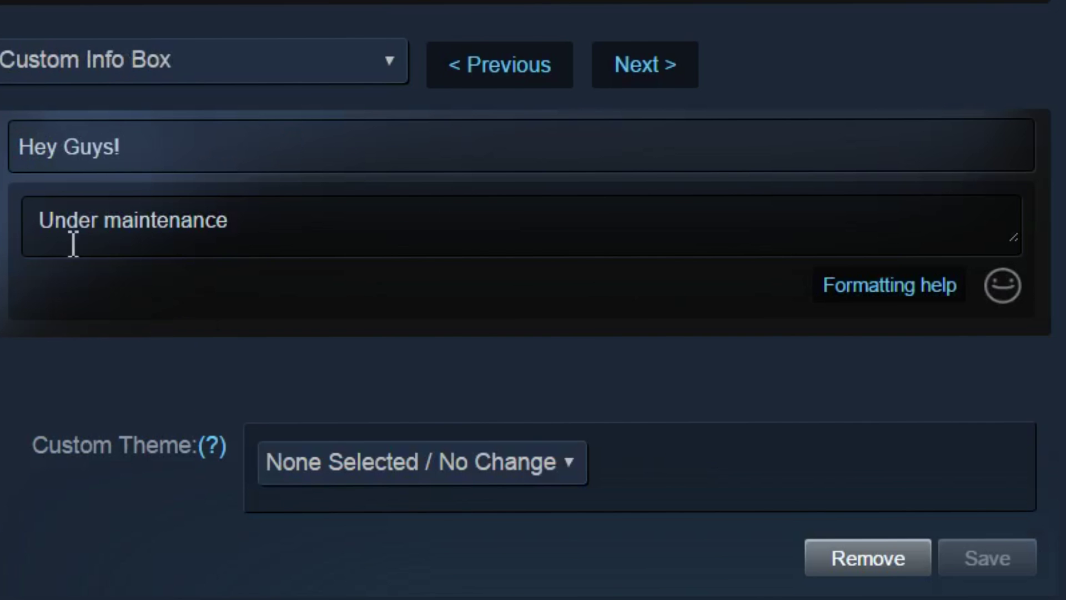
Step: Replace the info box's body text with "[h1][b]hasjdajdakdanjdajdada[b][/h1]"
triple_click(149, 239)
text(hasjdajdakdanjdajdada)
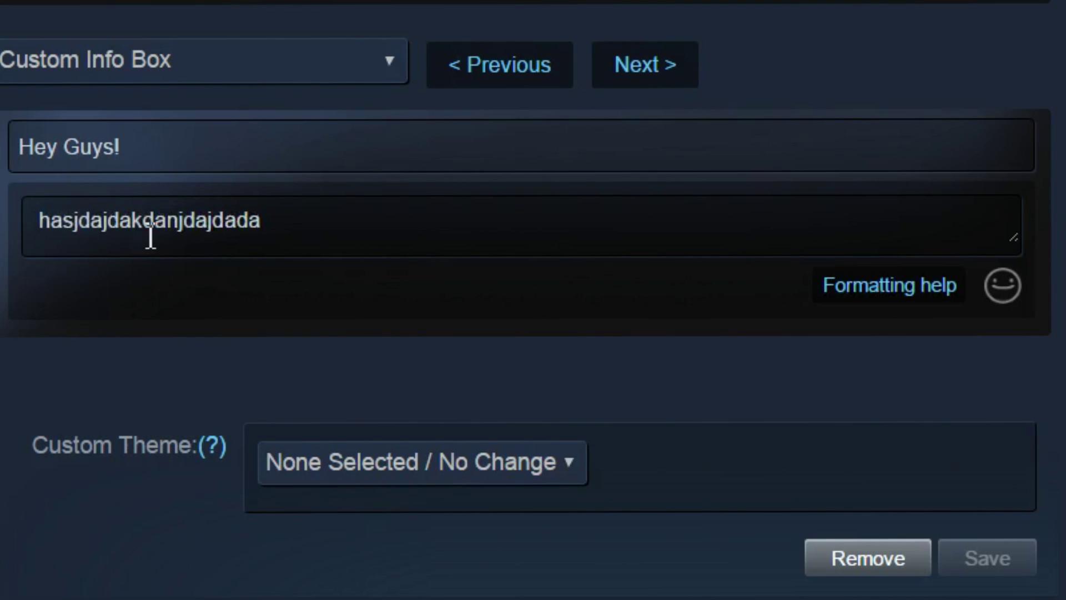
text([/h1)
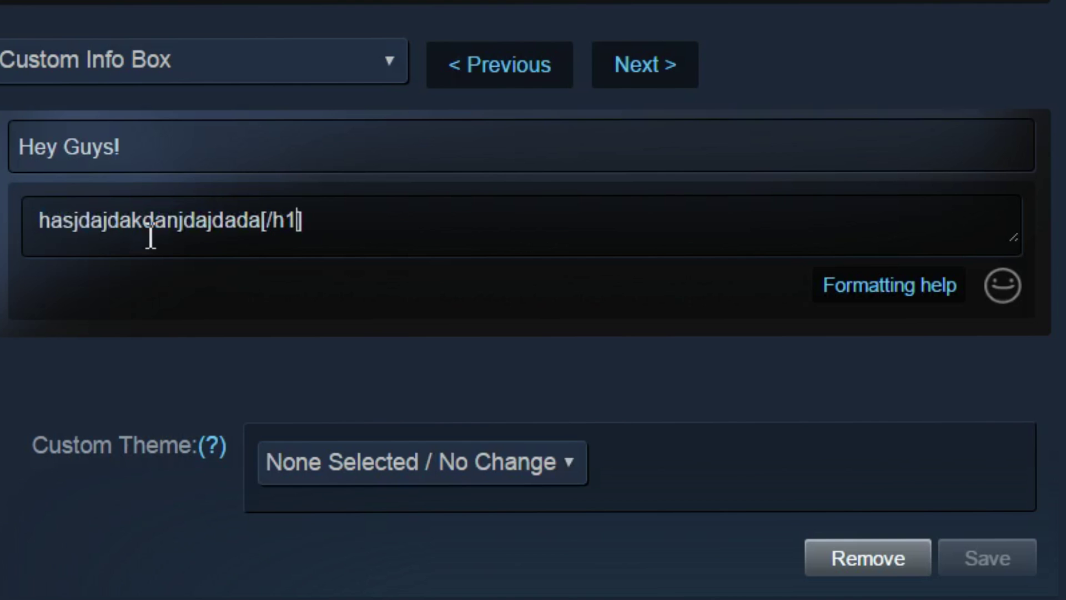
click(44, 230)
text([)
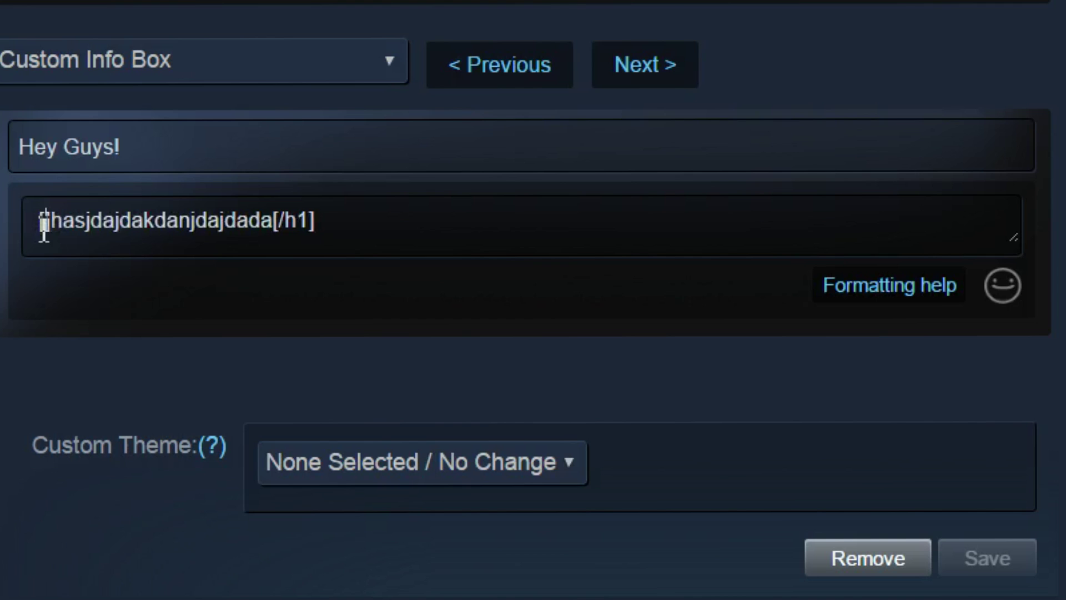
text(h1][b)
key(BackSpace)
text(b])
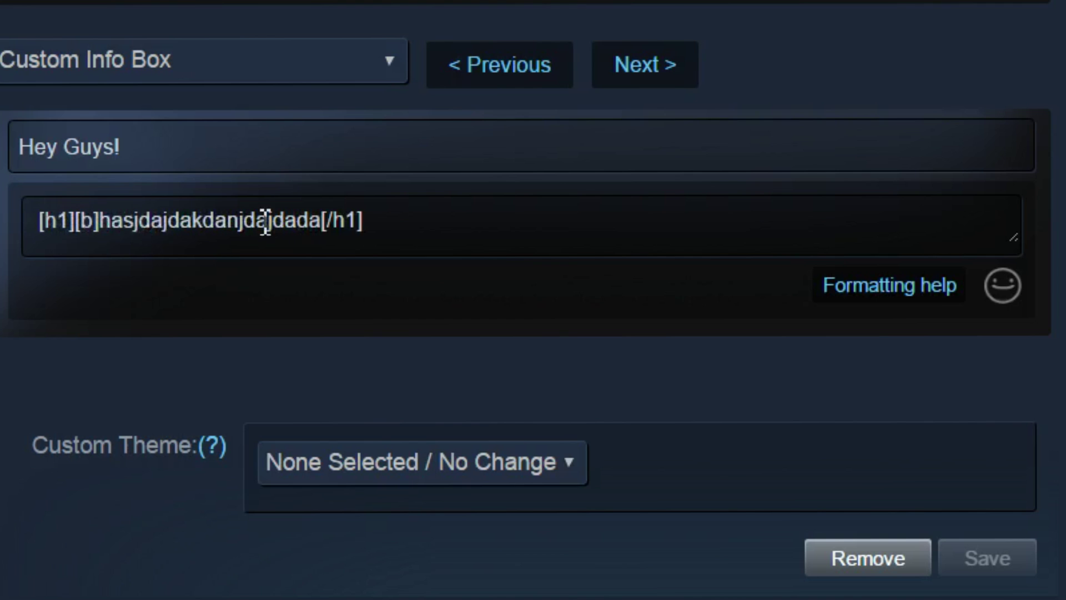
text([b])
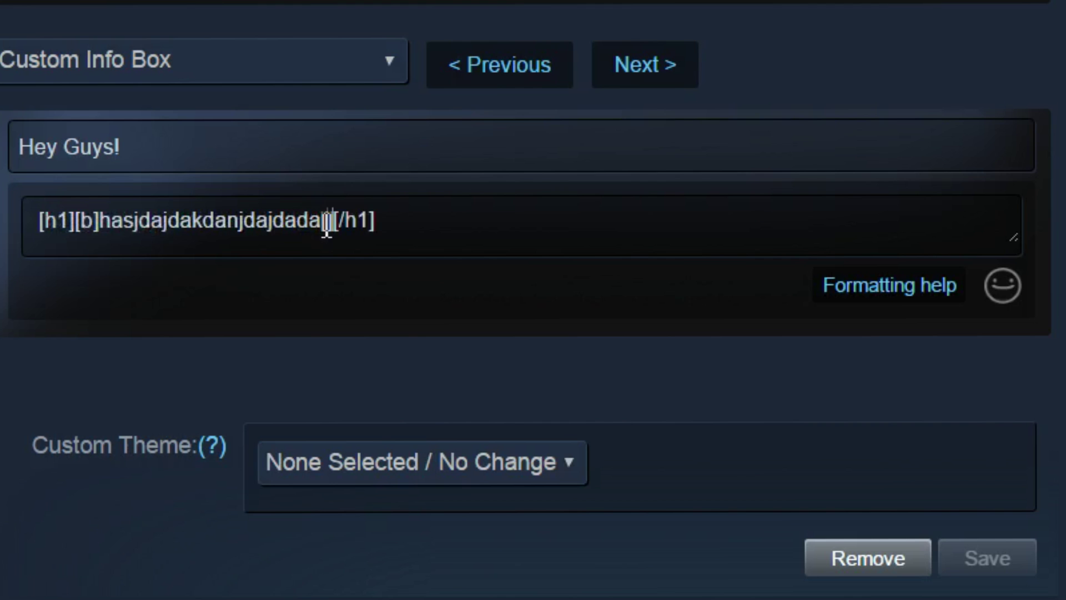
Step: Duplicate the tagged line below a blank line and change the first line's wording to "Welcome to my profile!" between its tags
key(ctrl+a)
key(ctrl+c)
click(491, 222)
key(Return)
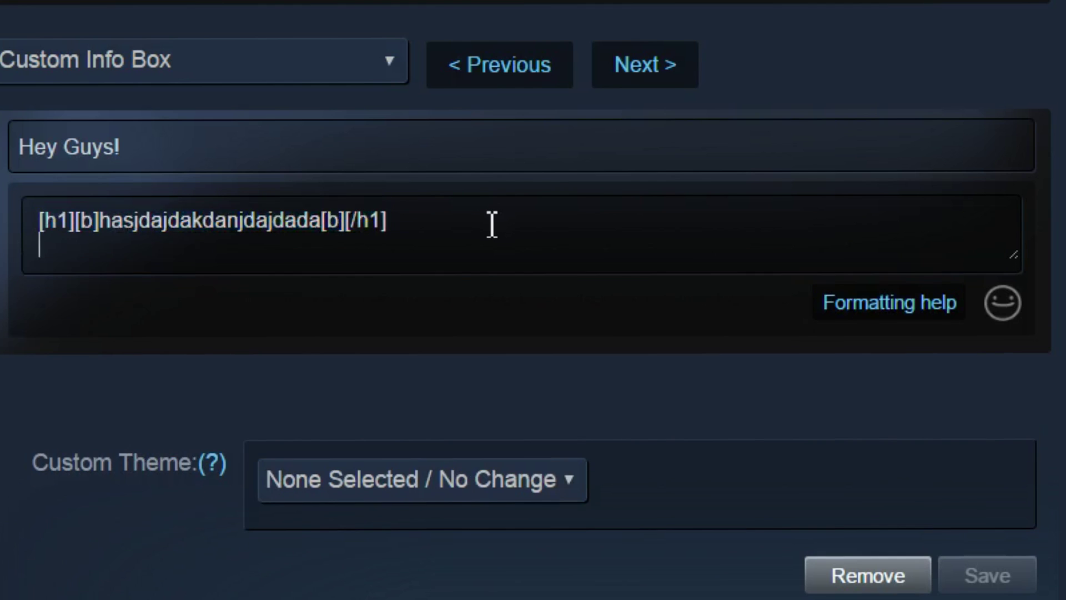
key(Return)
key(ctrl+v)
drag(323, 221, 106, 227)
text(Welcome to my prof)
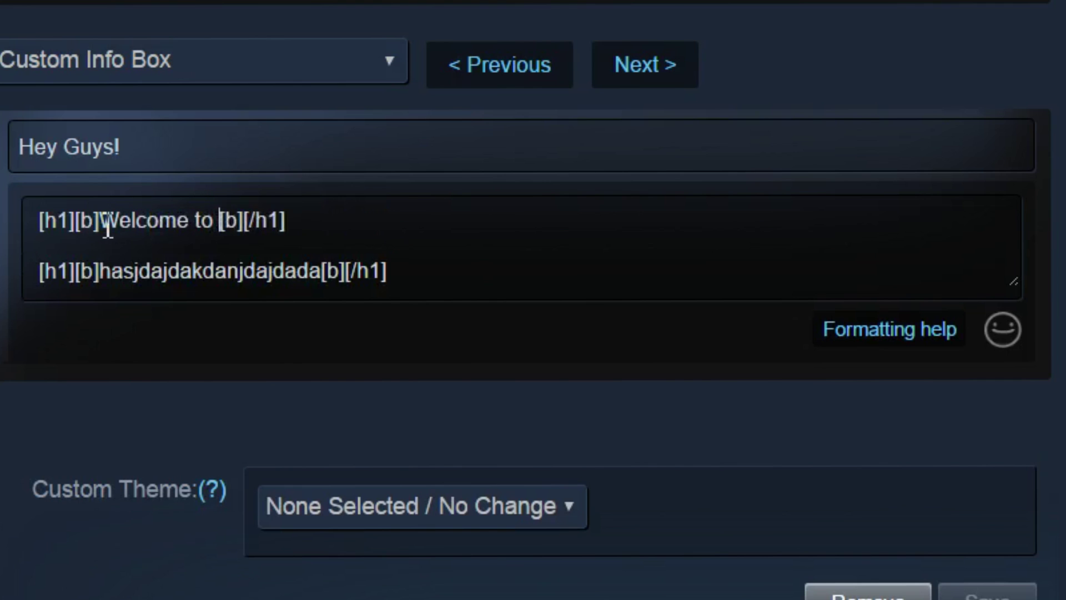
text(ile!)
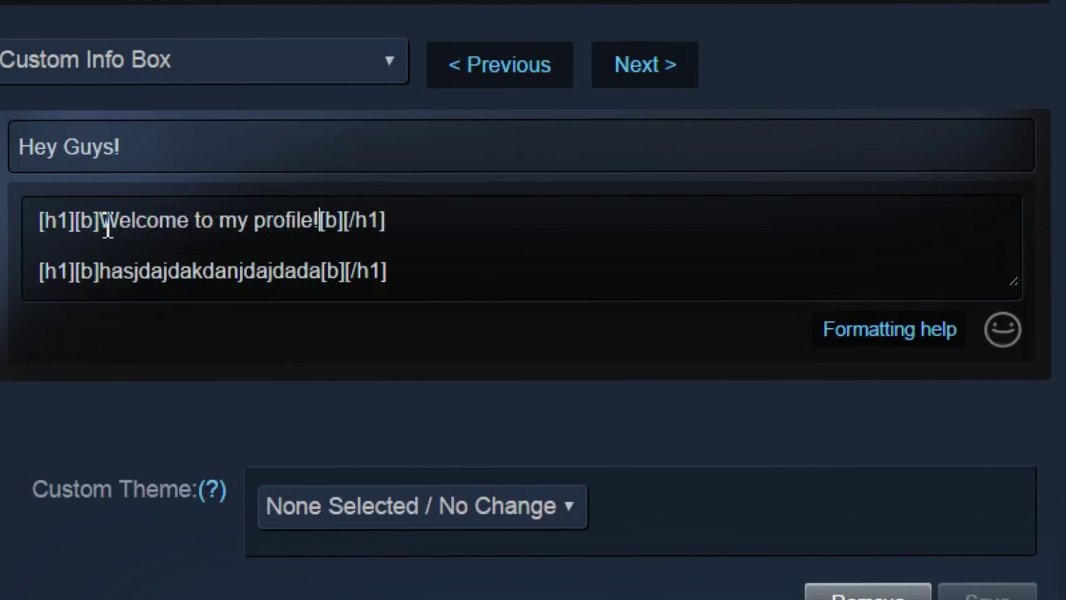
Step: Change the wording between the second heading's tags to "Before you add me:"
drag(100, 272, 324, 291)
text(Beof)
key(BackSpace)
key(BackSpace)
text(fore you a)
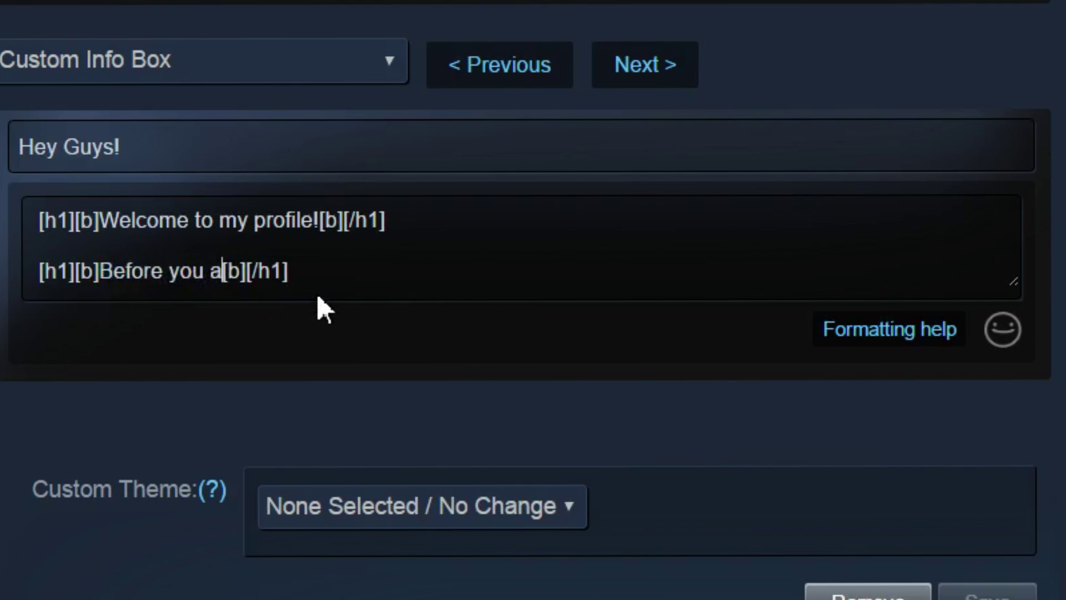
text(dd me:)
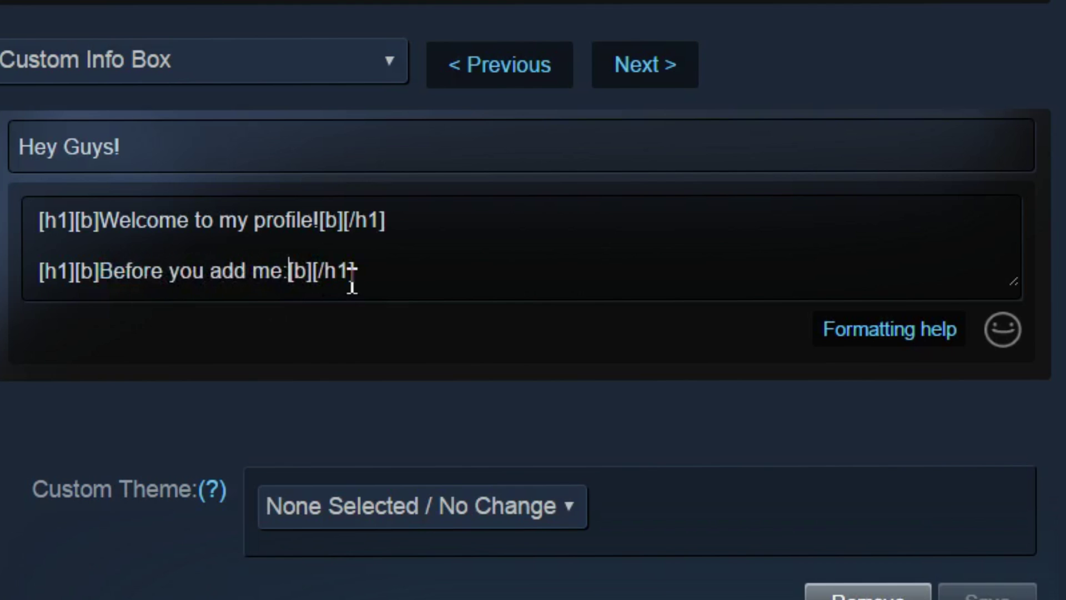
Step: Add the line "-COMMENT [b]BELOW[/b]!" beneath the "Before you add me:" heading
click(372, 281)
key(Return)
text(-COmme)
key(BackSpace)
key(BackSpace)
key(BackSpace)
key(BackSpace)
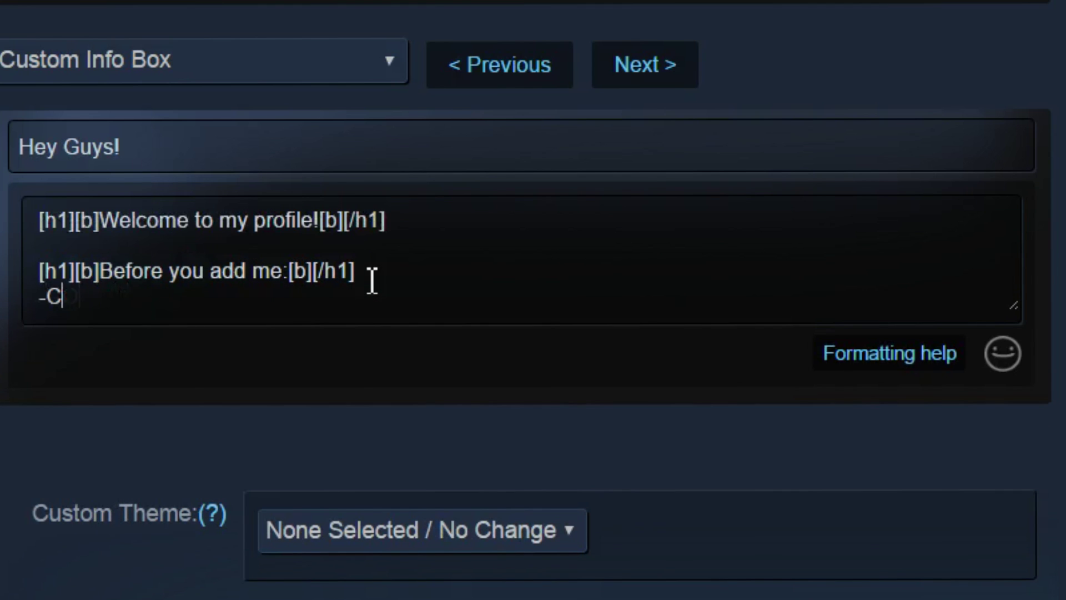
text(OMMENT BELOW!)
click(166, 303)
text([h1][b)
key(Right)
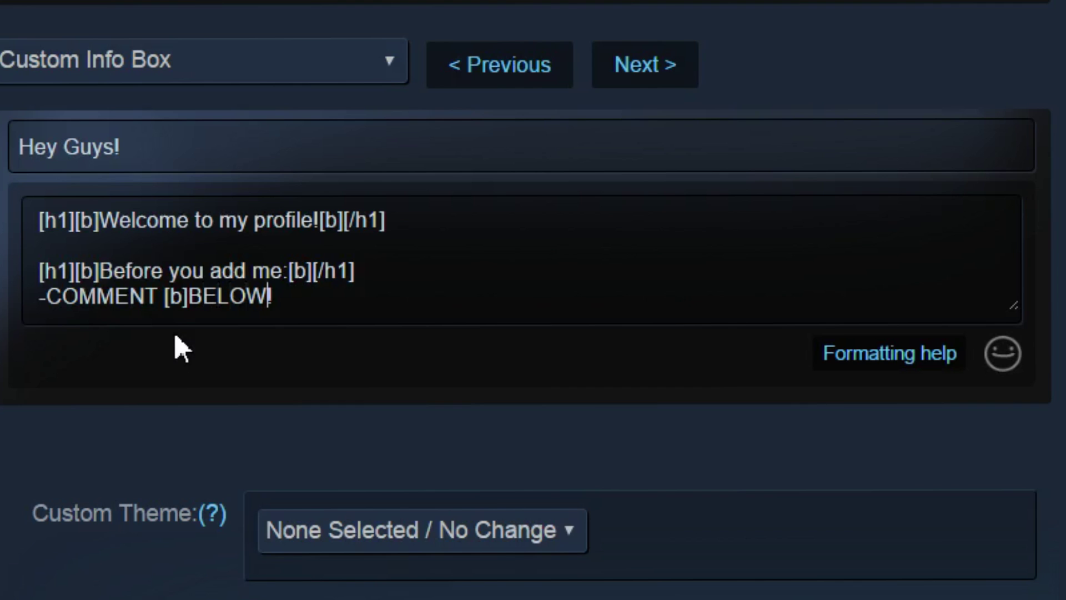
text(/b)
key(Left)
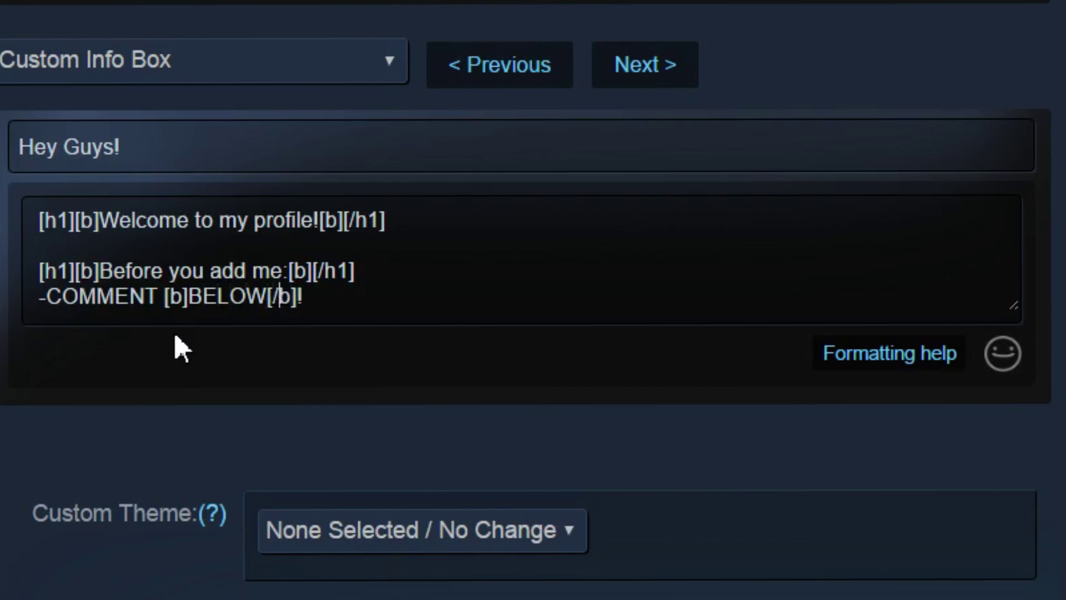
Step: Insert the line "Welcome!" beneath the "Welcome to my profile!" heading, keeping a blank line before the second heading
text(Welcome!)
key(Return)
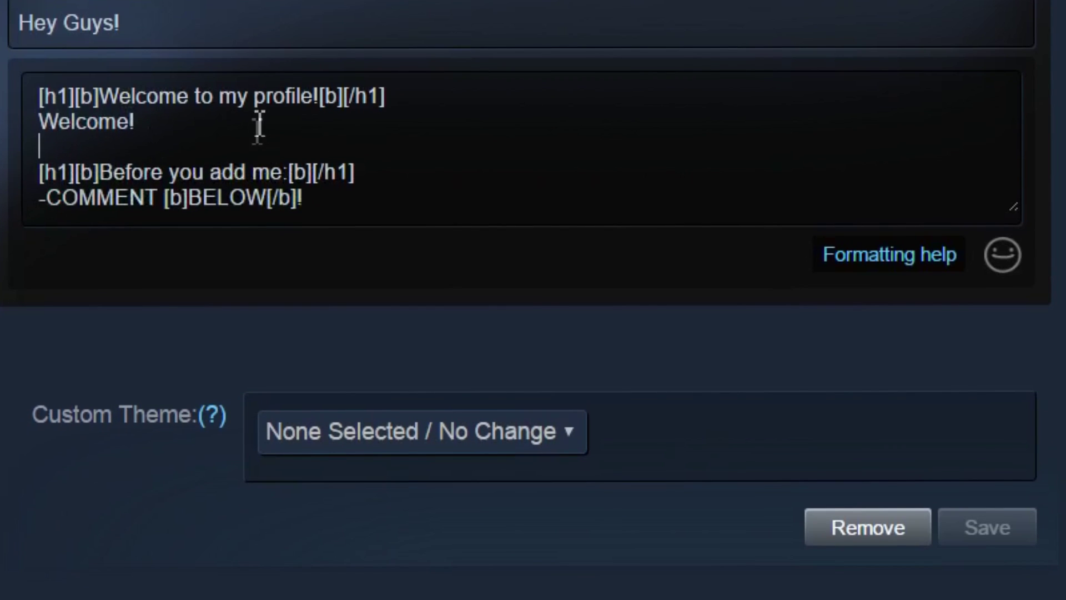
drag(393, 197, 0, 103)
click(131, 321)
Step: Examine the Summary field in the Edit Profile form and the summary text on the UltraShock Gaming friend's profile
scroll(131, 320, up, 6)
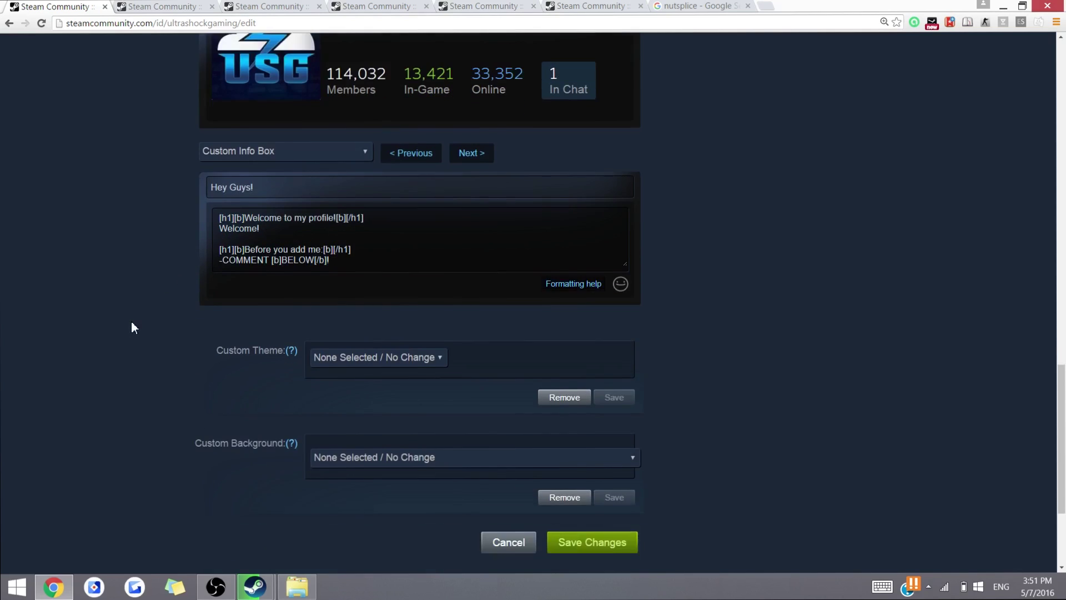
scroll(131, 323, up, 6)
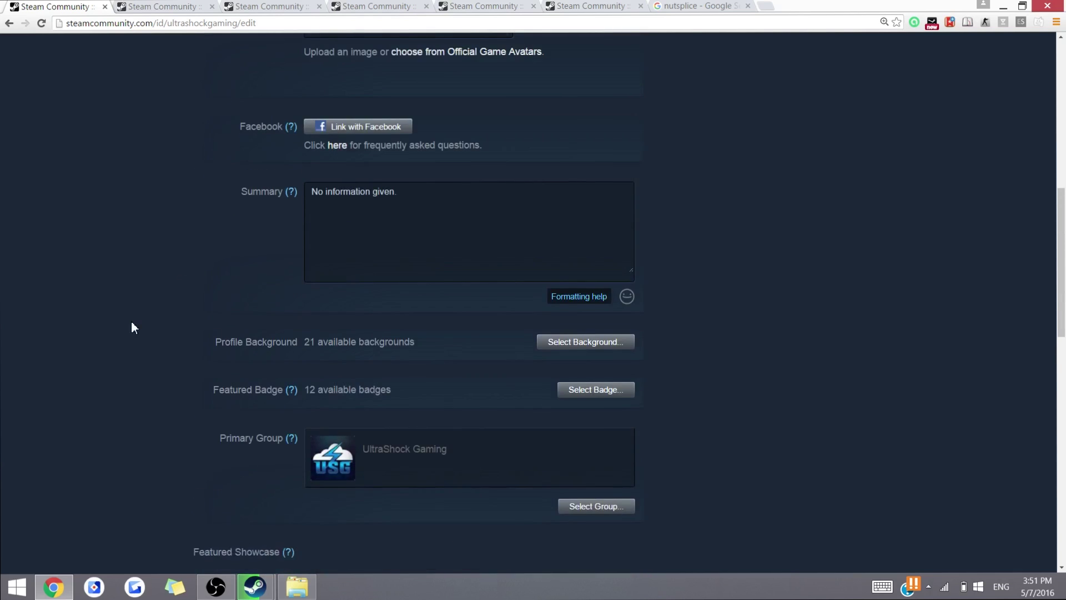
scroll(131, 321, down, 13)
scroll(131, 321, up, 9)
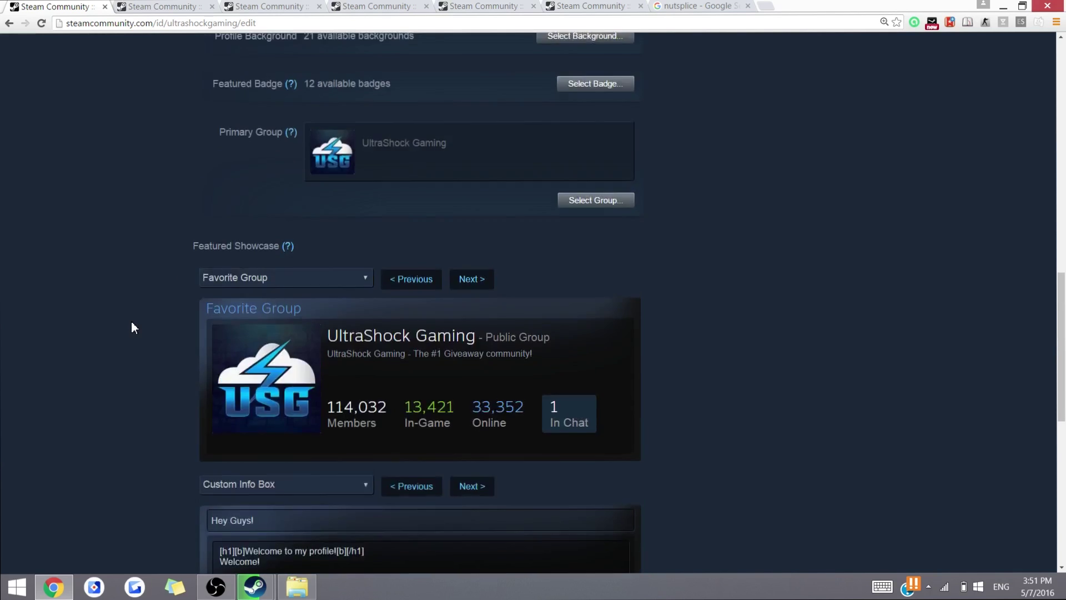
scroll(399, 133, up, 2)
key(ctrl+Tab)
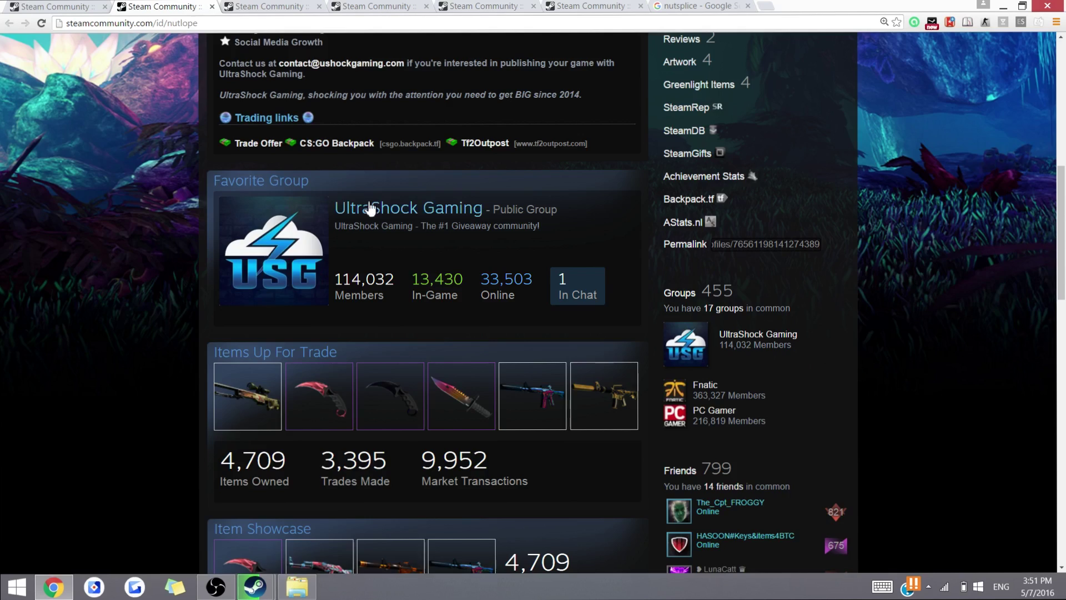
scroll(356, 191, up, 12)
drag(337, 196, 618, 239)
click(596, 149)
click(269, 7)
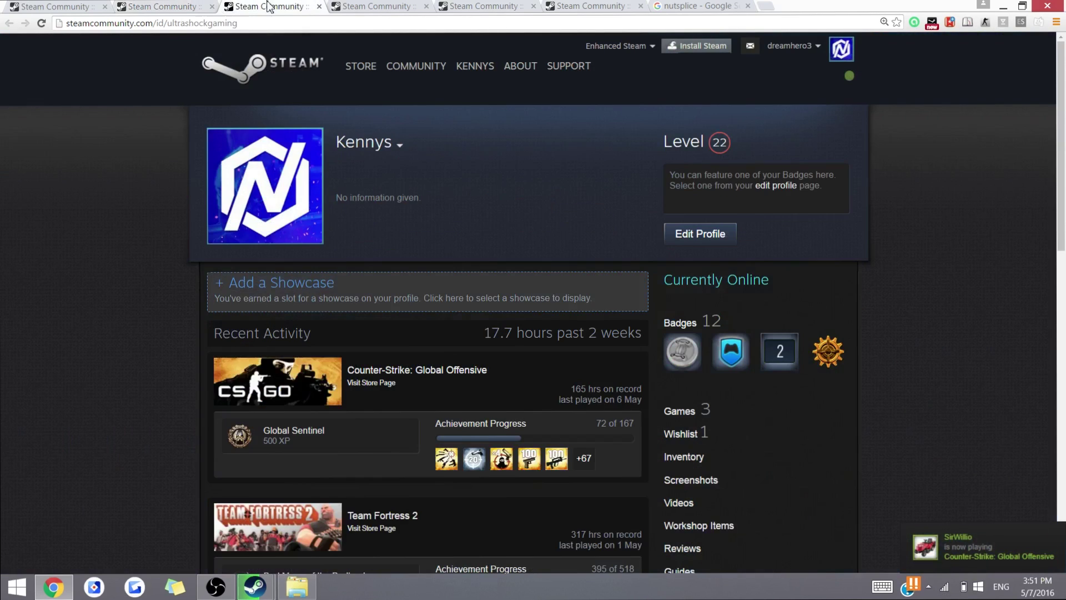
click(372, 7)
click(269, 6)
click(183, 6)
Step: Replace the Summary in the Edit Profile form with "Hey guys, I amsahsajsajjsaja" followed by a line break
click(47, 7)
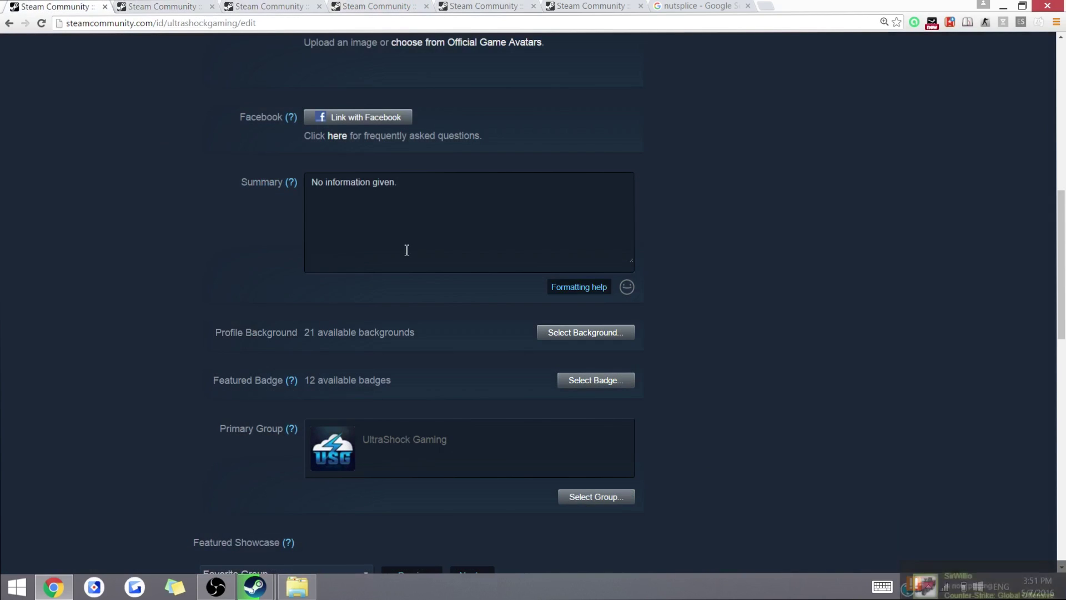
key(ctrl+a)
text(H)
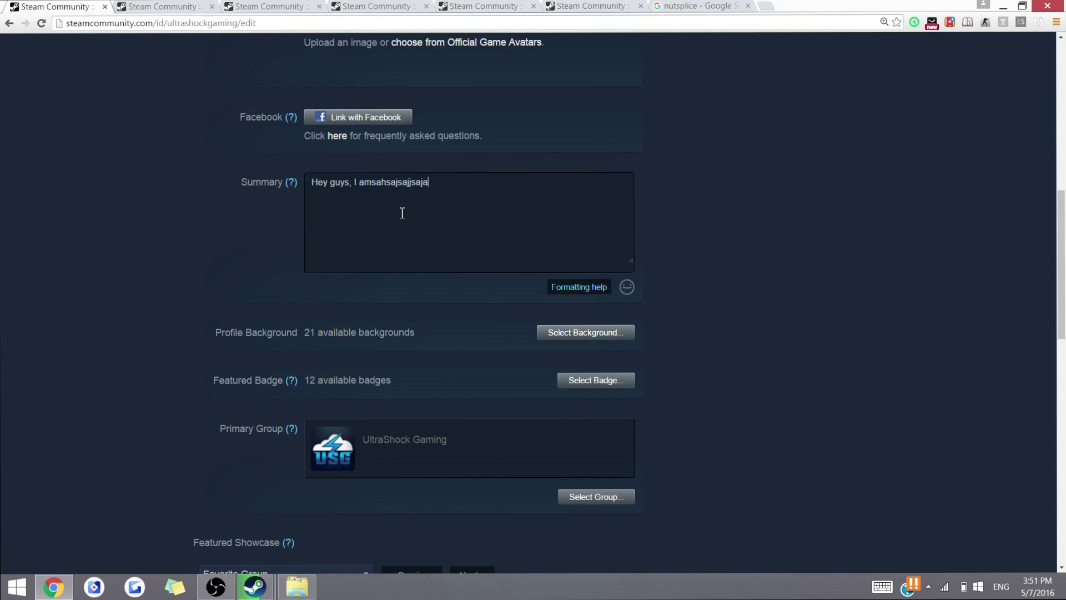
key(Return)
Step: Set the profile background to Holding Pattern from Counter-Strike: Global Offensive
scroll(400, 212, down, 1)
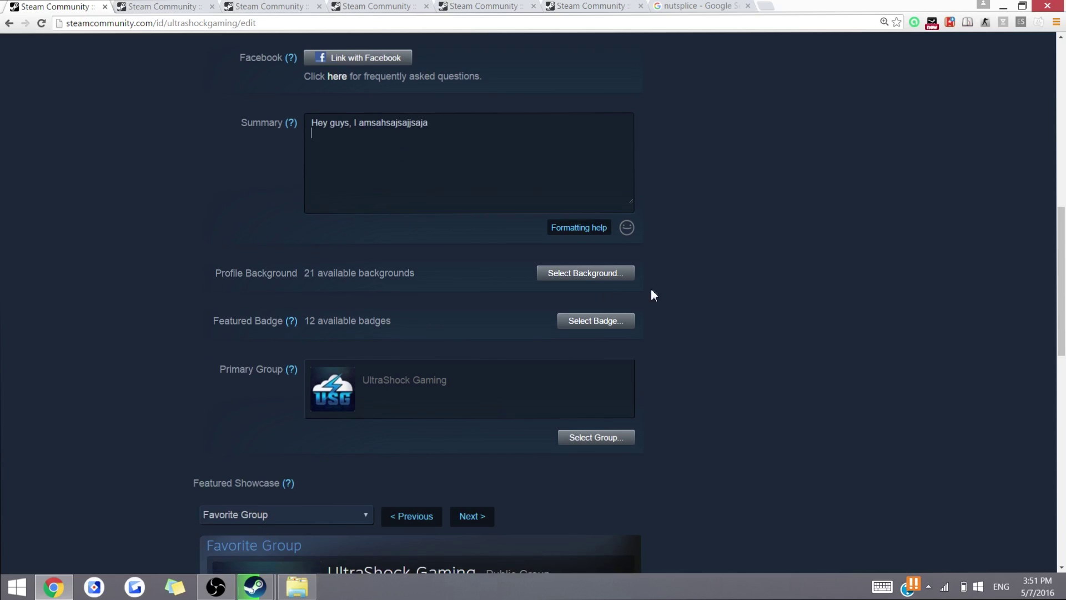
click(563, 275)
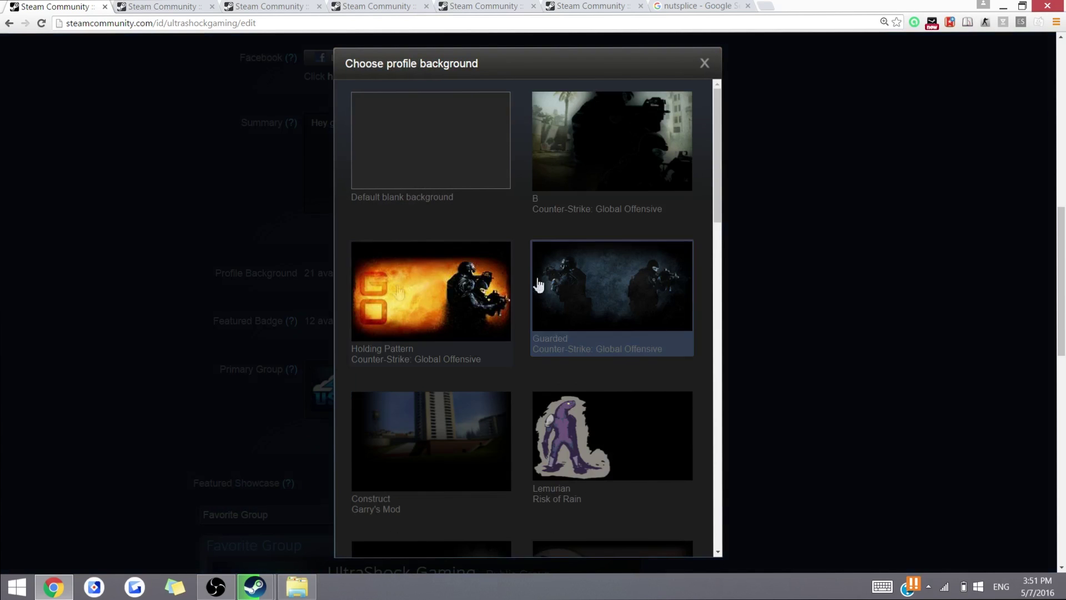
scroll(397, 301, down, 5)
scroll(398, 302, down, 5)
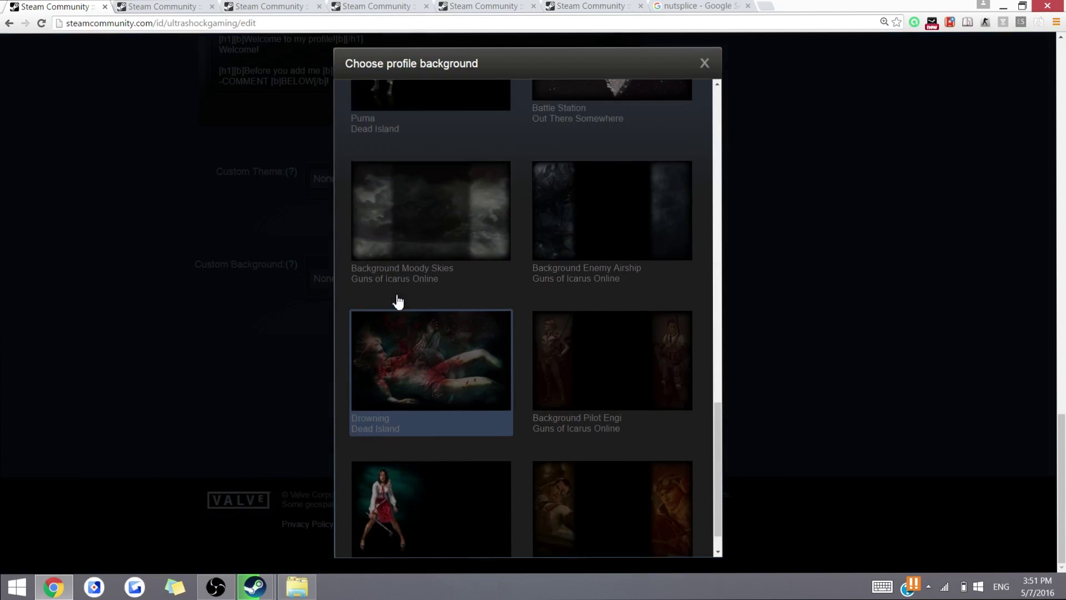
scroll(398, 301, up, 15)
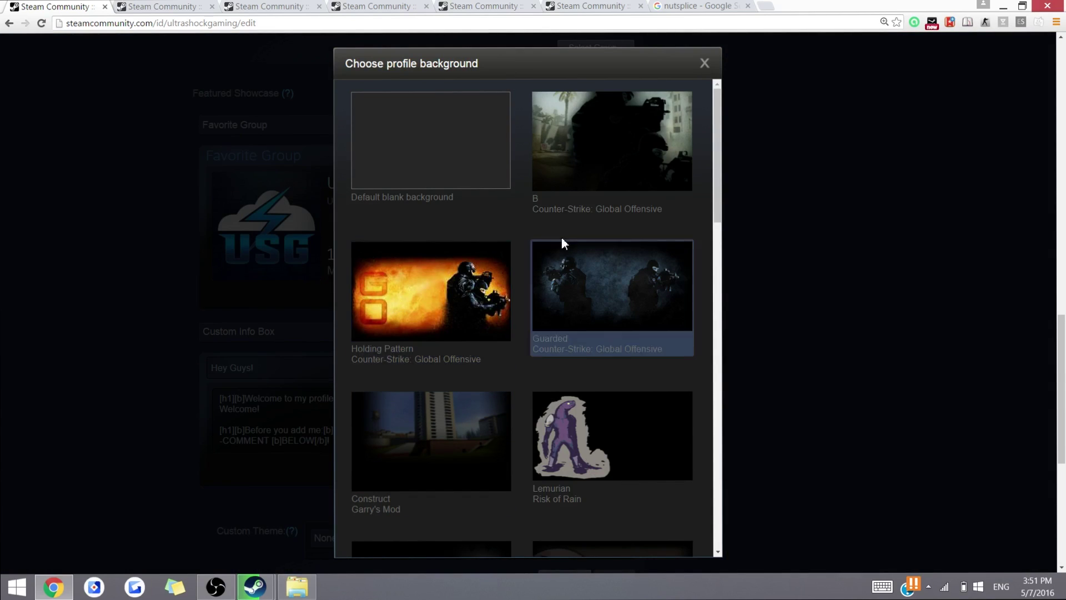
click(408, 277)
Step: Set the featured badge to Steamworks Developer
scroll(508, 196, up, 4)
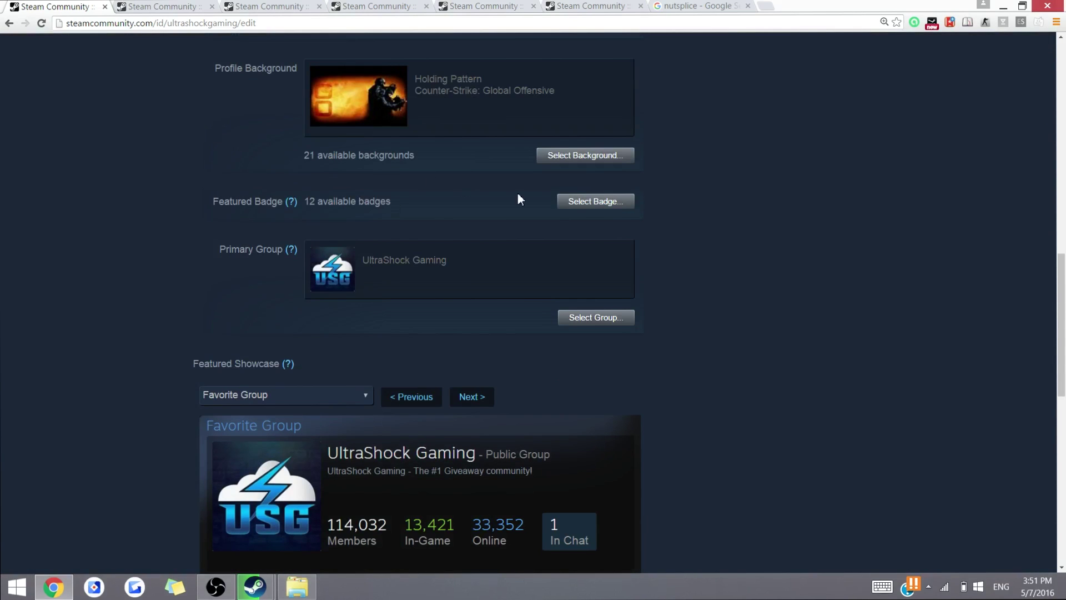
click(575, 202)
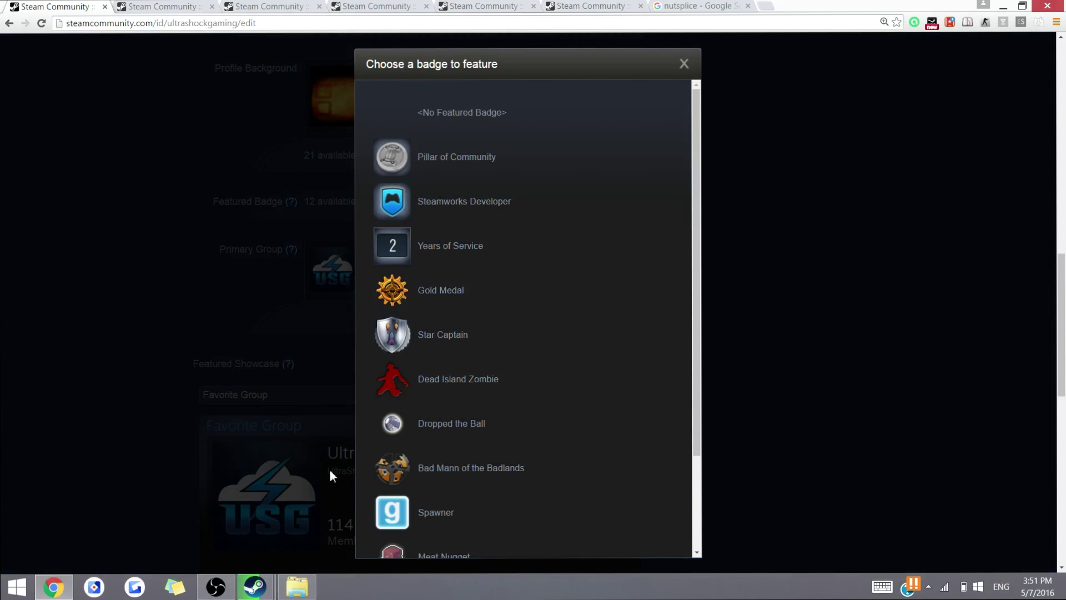
scroll(478, 435, down, 3)
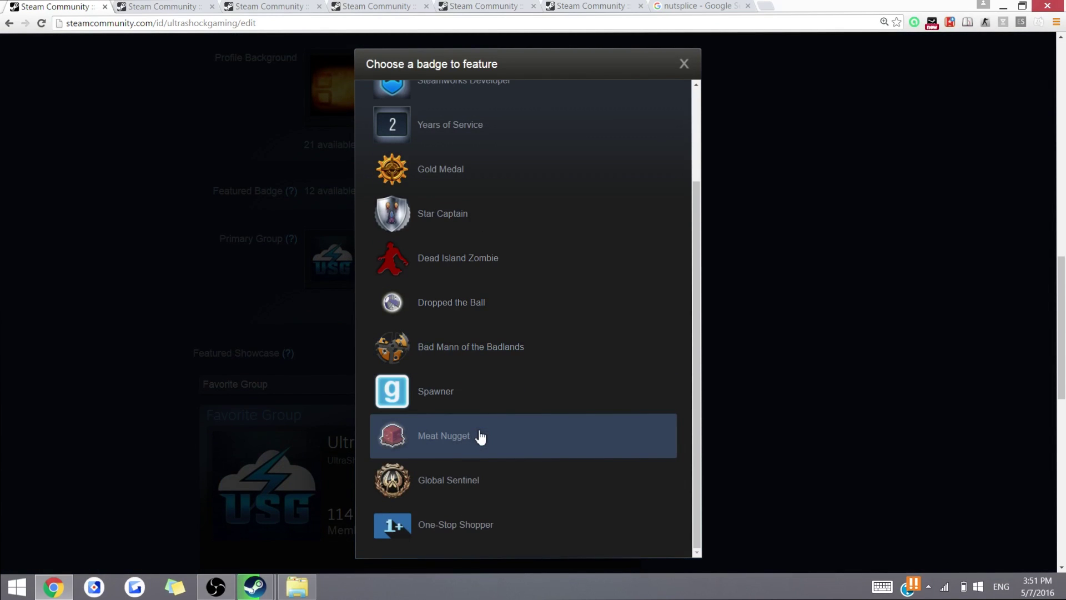
scroll(478, 436, up, 3)
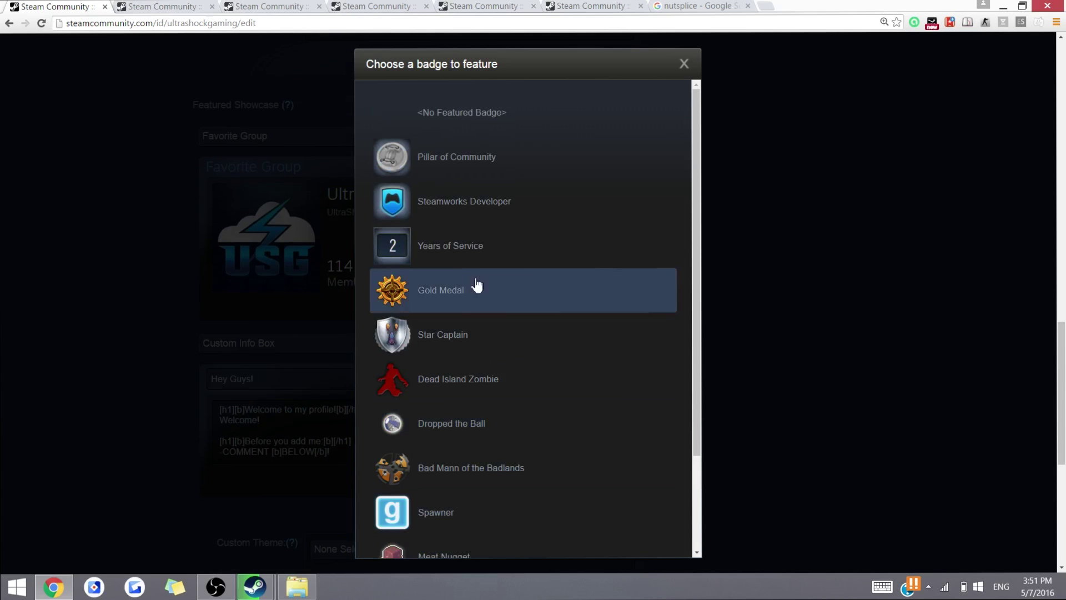
click(447, 215)
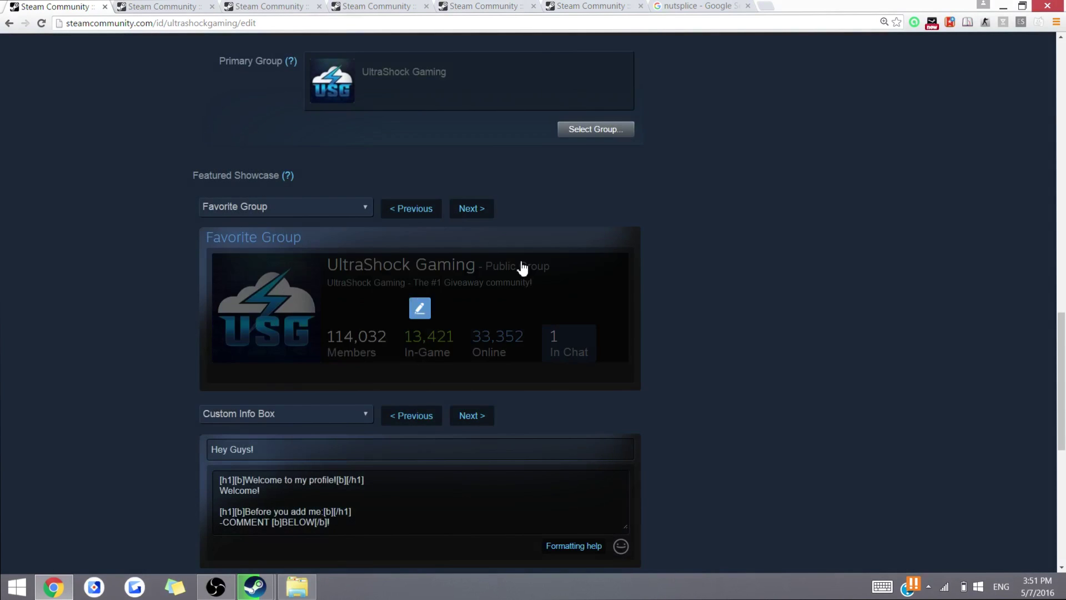
scroll(521, 269, up, 3)
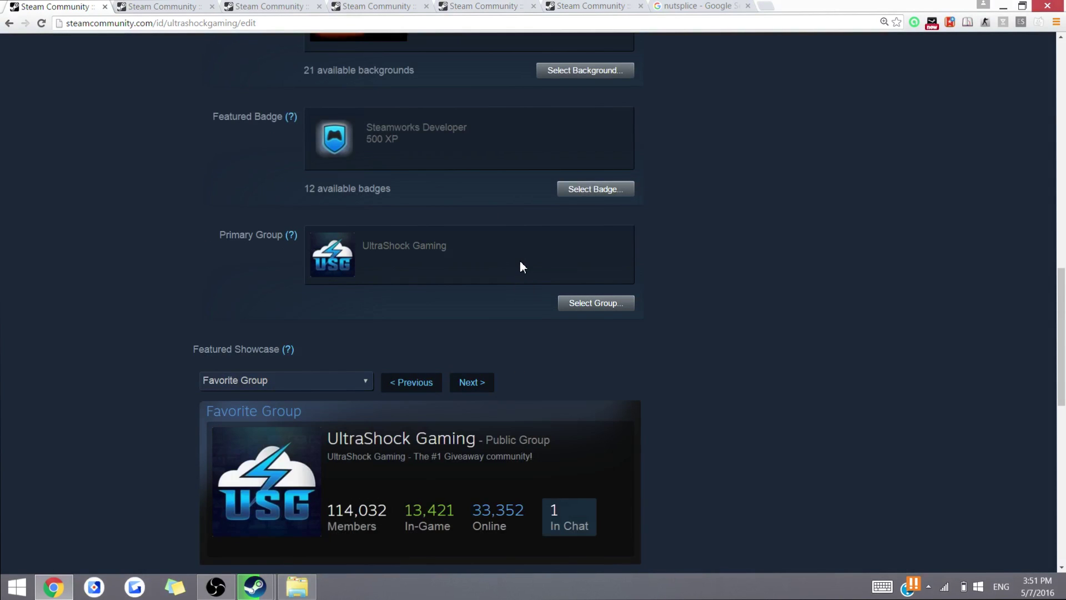
Step: Review the Edit Profile form, save the profile changes and return to the profile page
scroll(519, 267, up, 1)
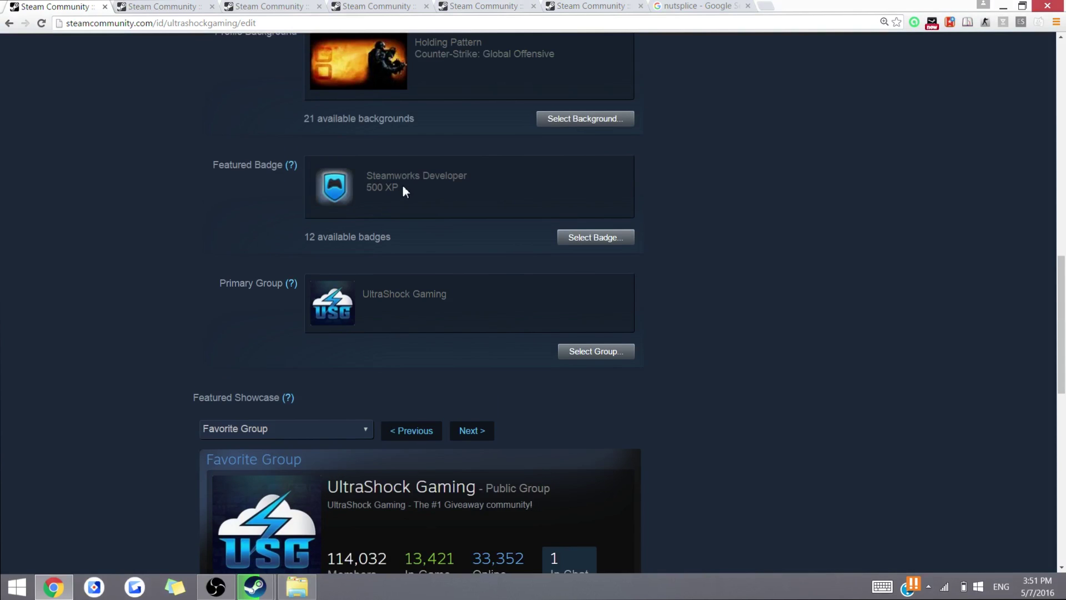
scroll(402, 186, up, 10)
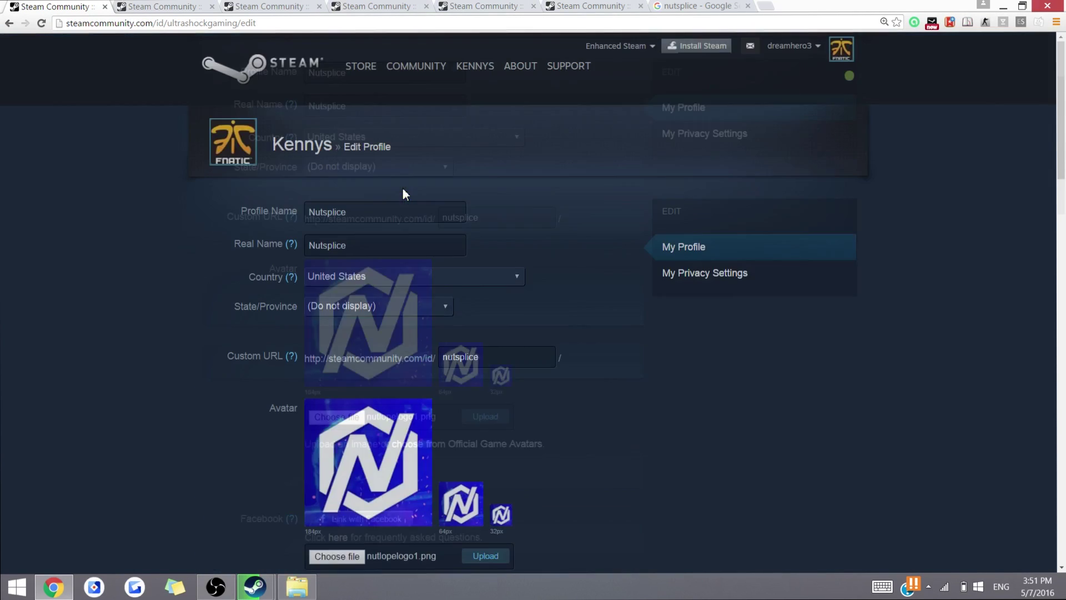
scroll(402, 188, down, 20)
click(557, 367)
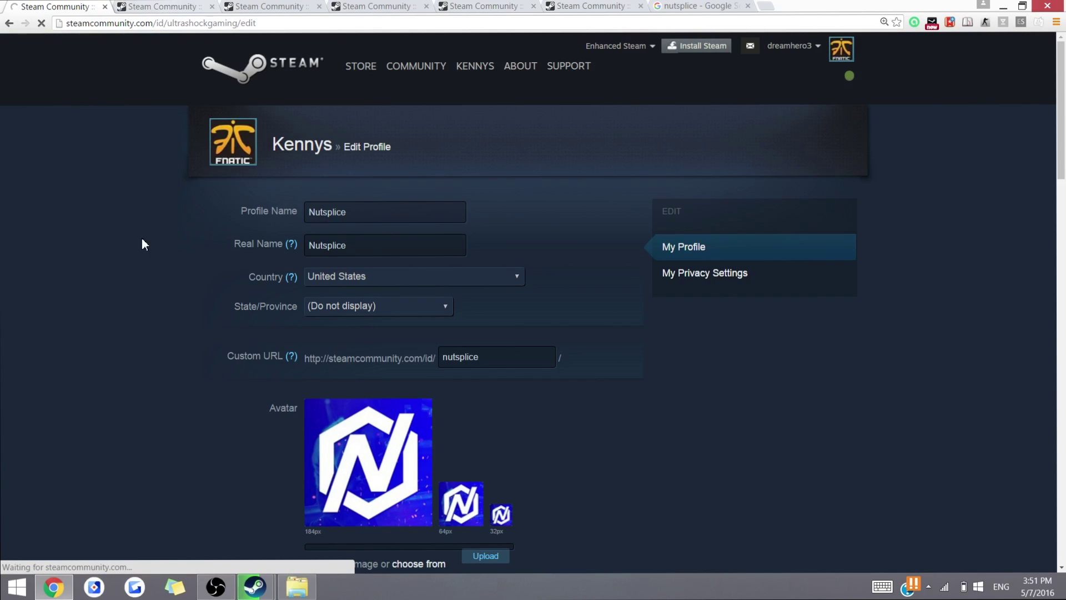
click(332, 173)
Step: Examine the updated profile's background and summary text, and compare them with the UltraShock Gaming example profile
scroll(101, 192, down, 1)
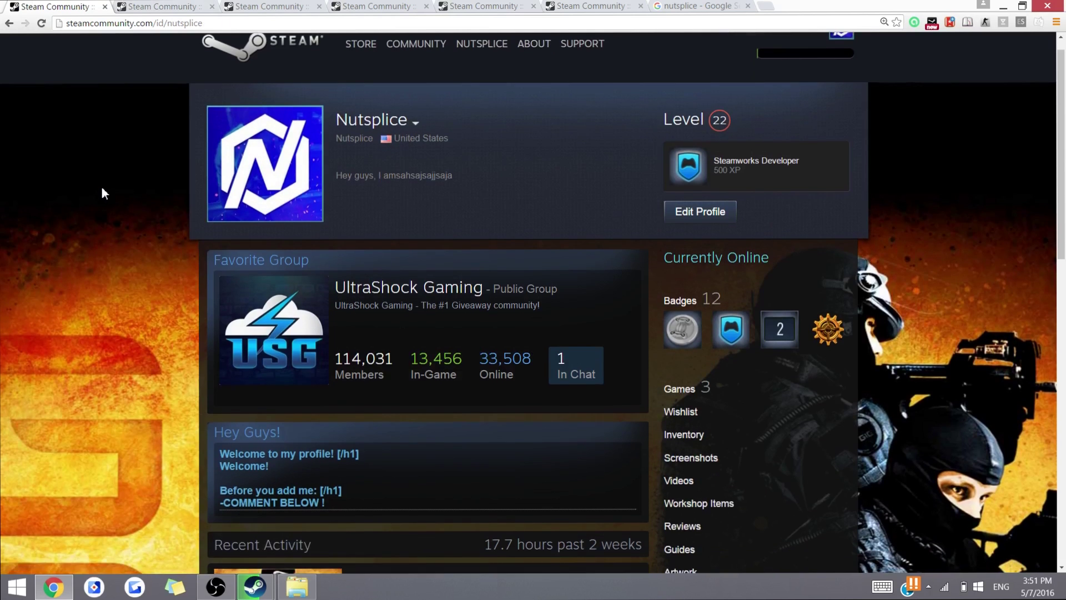
scroll(102, 189, down, 1)
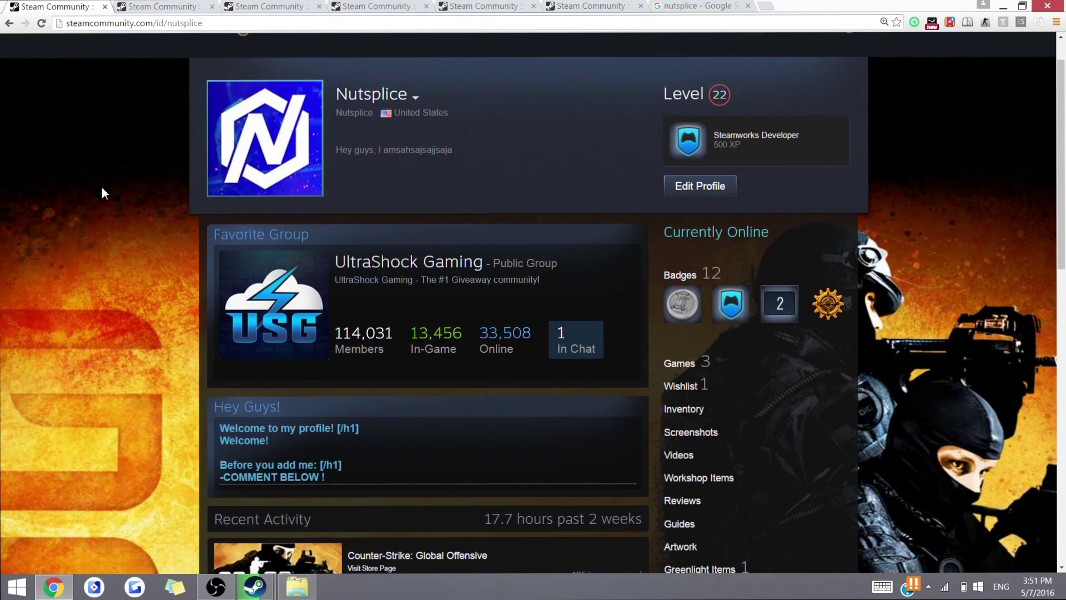
scroll(101, 185, down, 1)
scroll(101, 185, up, 2)
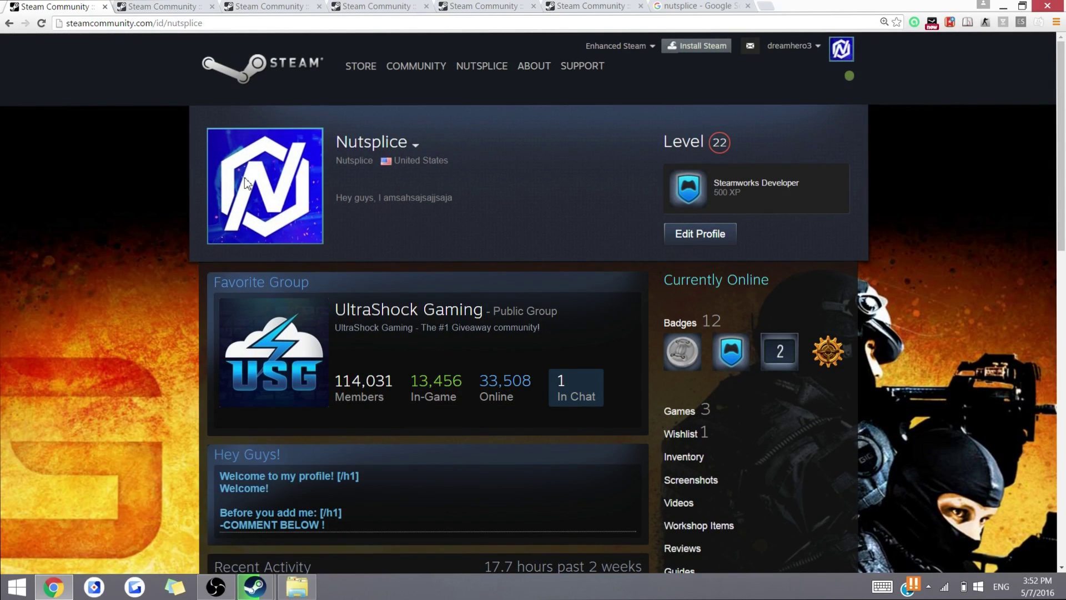
drag(420, 205, 571, 219)
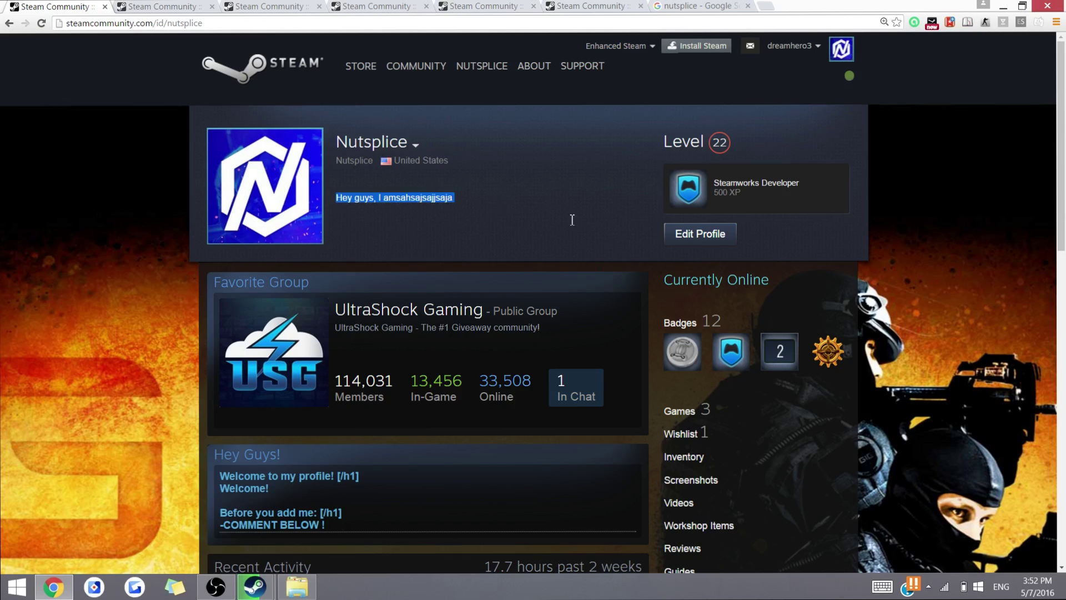
click(491, 226)
click(158, 8)
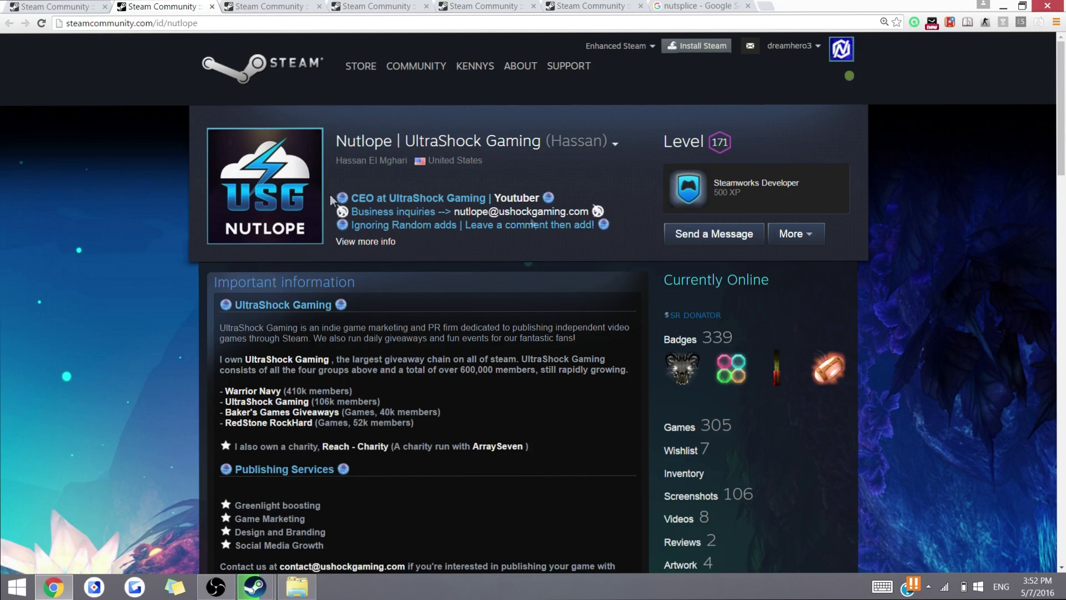
click(39, 6)
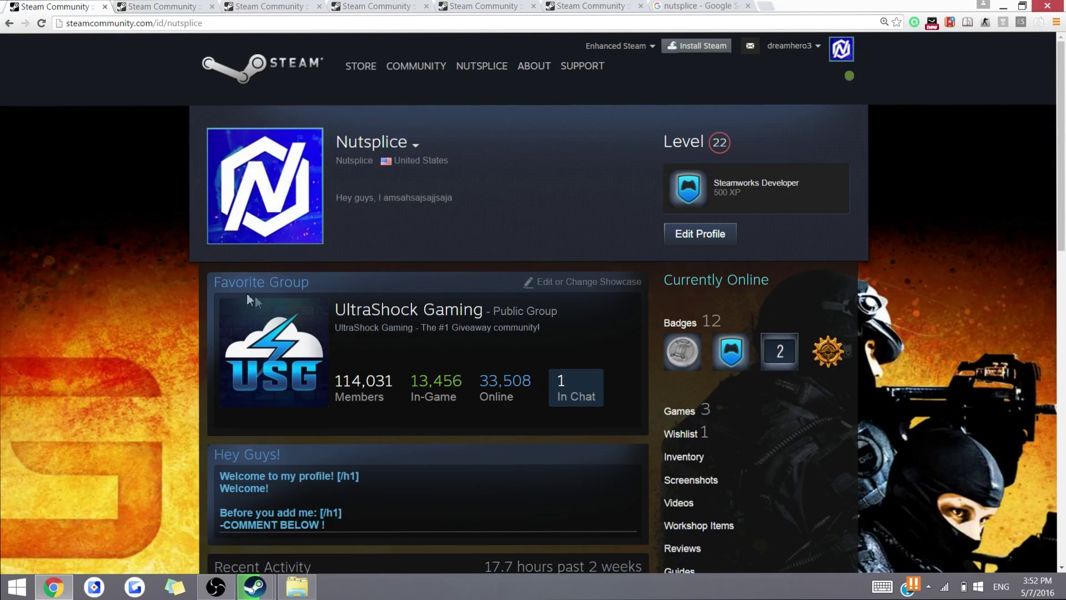
Step: Examine the profile's featured badge, Favorite Group showcase, Hey Guys! info box and recent activity
scroll(152, 251, down, 2)
scroll(152, 251, down, 1)
scroll(152, 251, up, 2)
scroll(921, 338, down, 2)
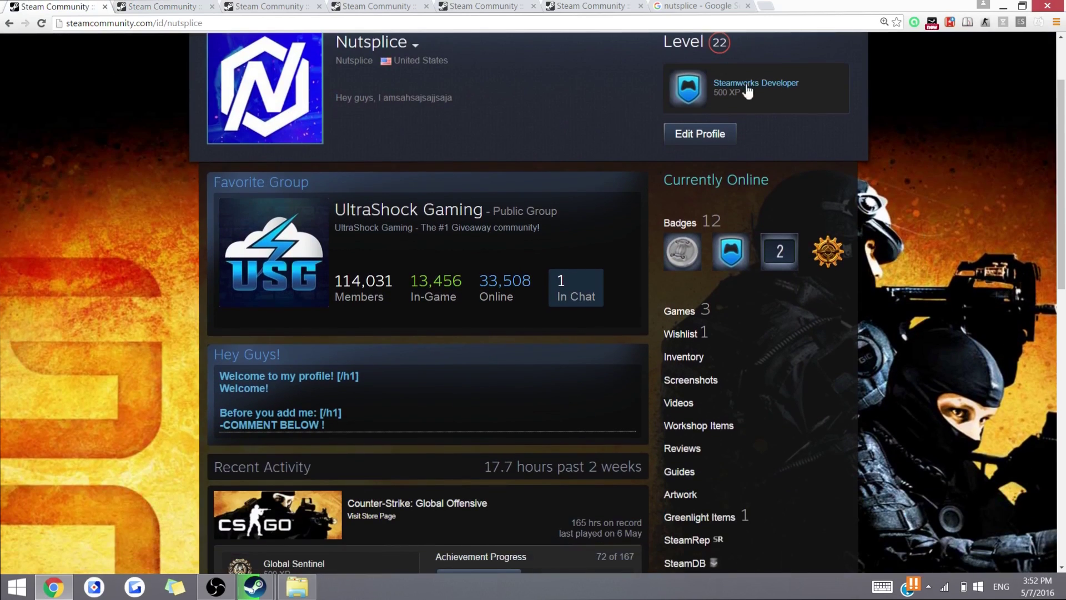
scroll(632, 91, up, 2)
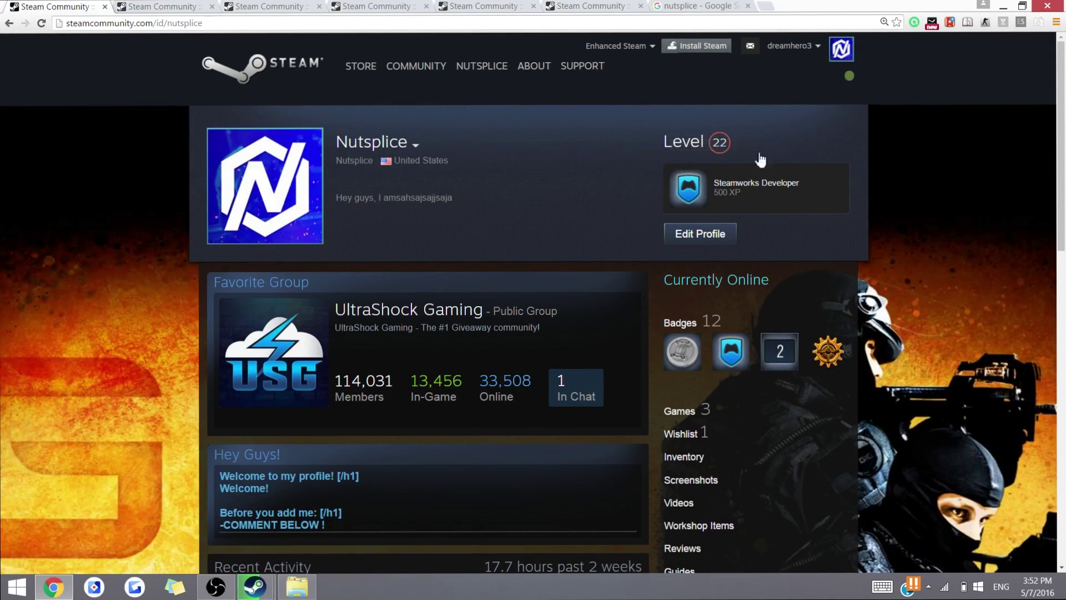
scroll(392, 282, down, 2)
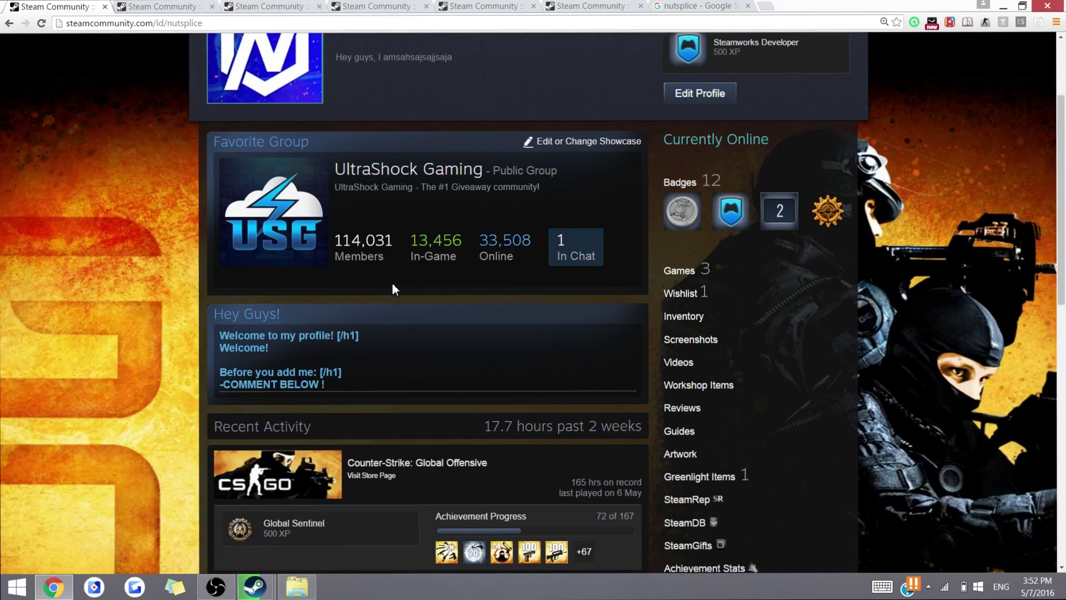
scroll(99, 335, down, 4)
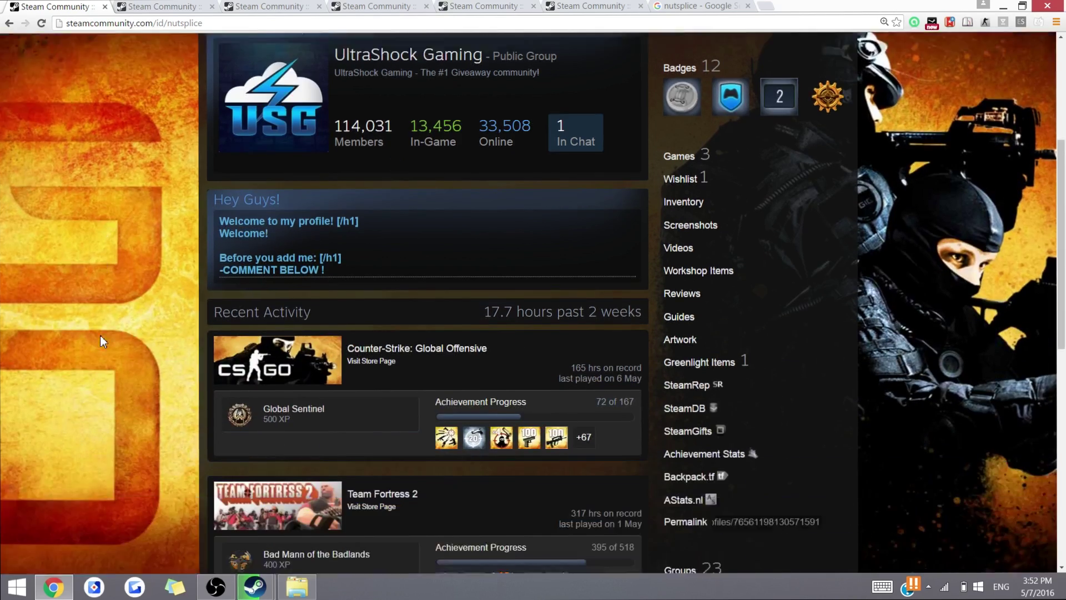
scroll(100, 334, up, 4)
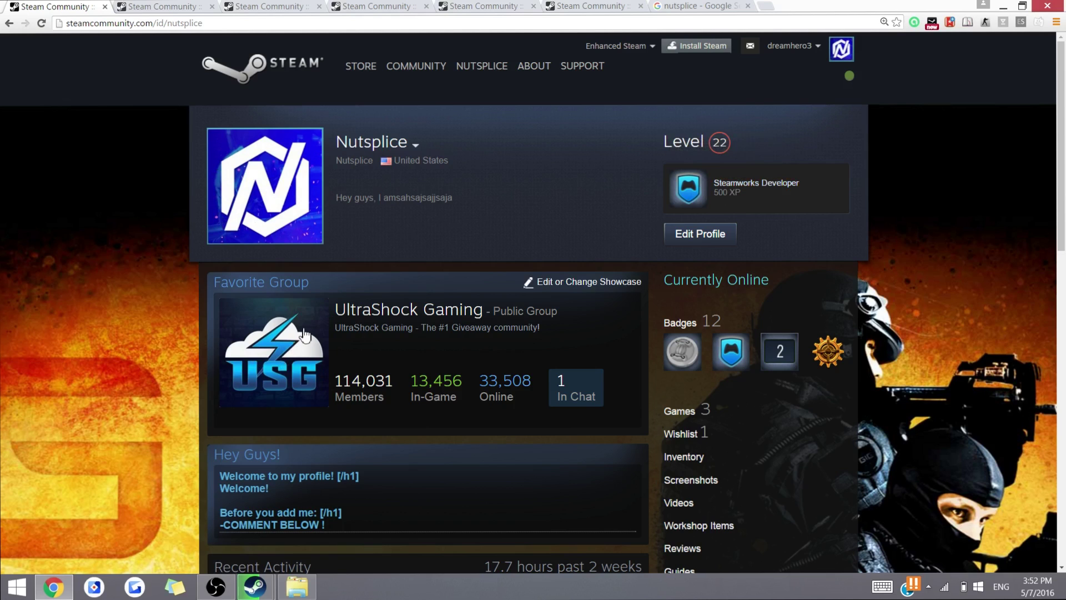
Step: Reopen the profile for editing and set its background to Guarded from Counter-Strike: Global Offensive
scroll(294, 349, down, 1)
click(715, 220)
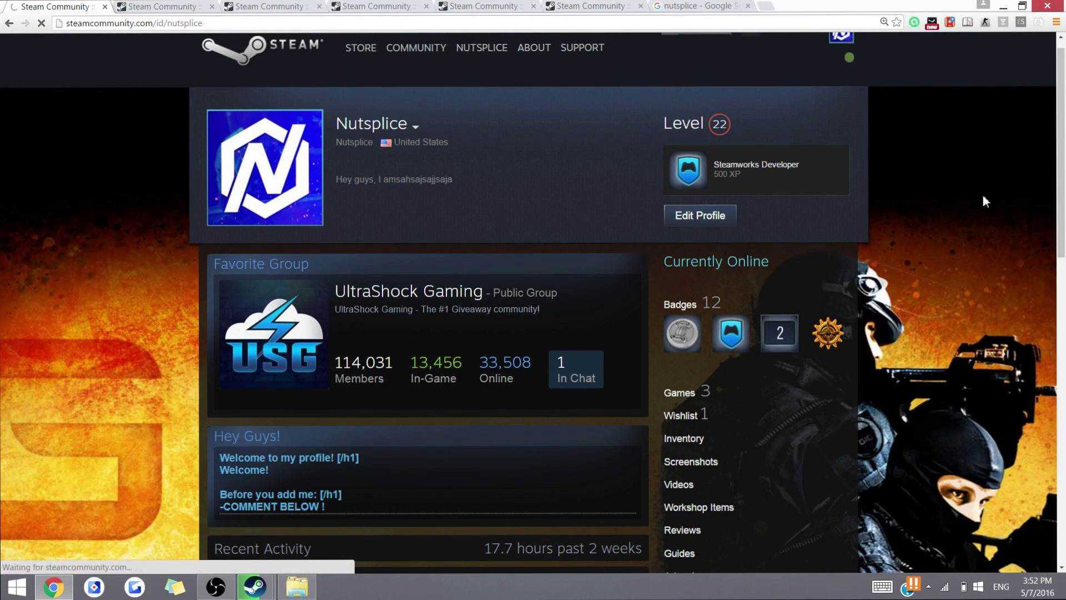
scroll(472, 280, down, 10)
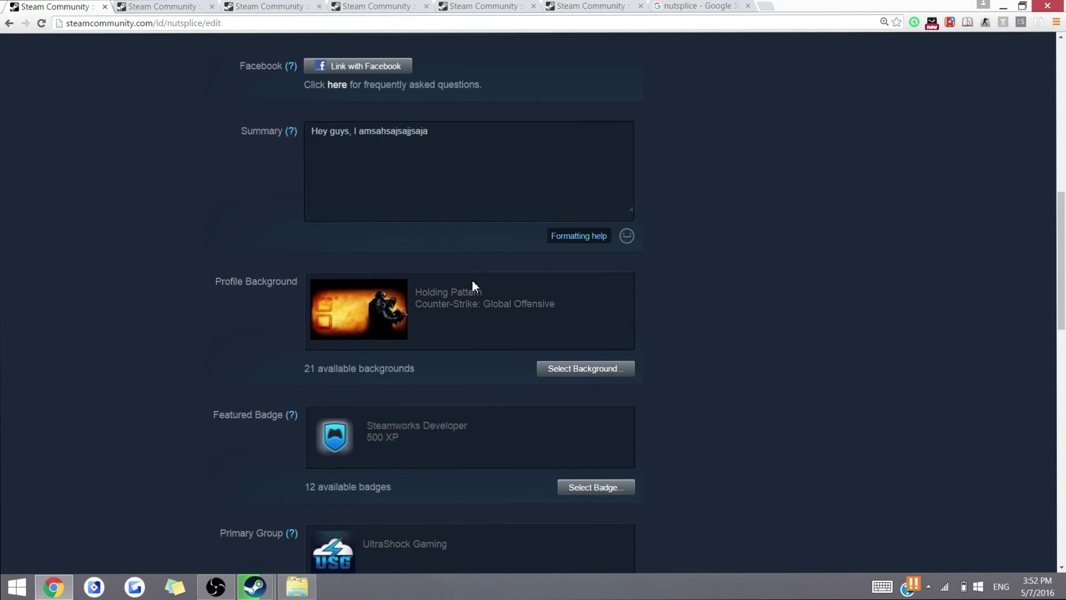
click(552, 370)
scroll(516, 231, down, 15)
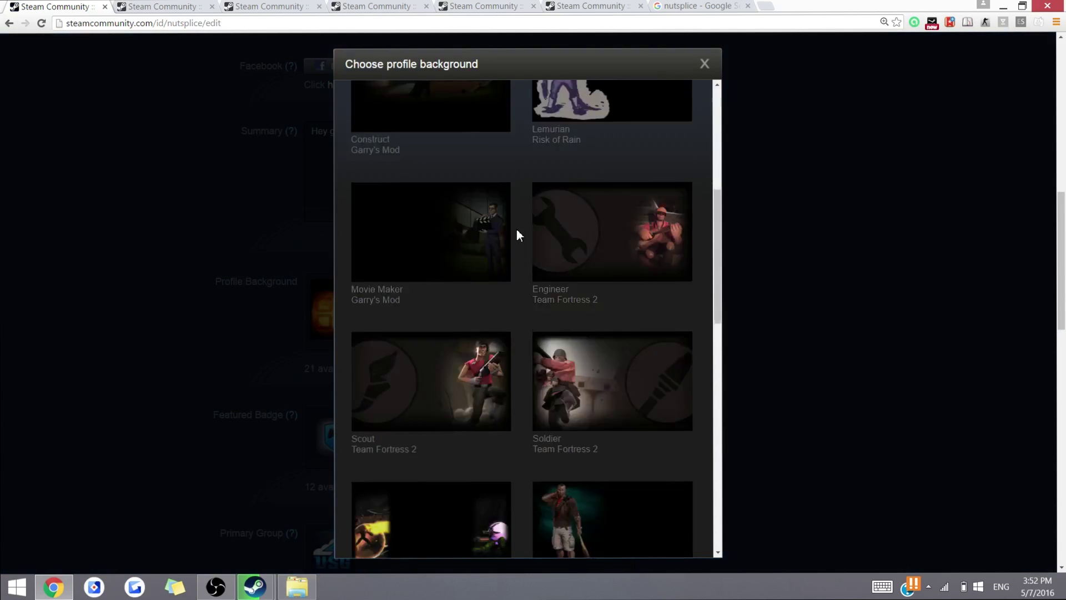
scroll(516, 228, up, 6)
scroll(516, 229, down, 8)
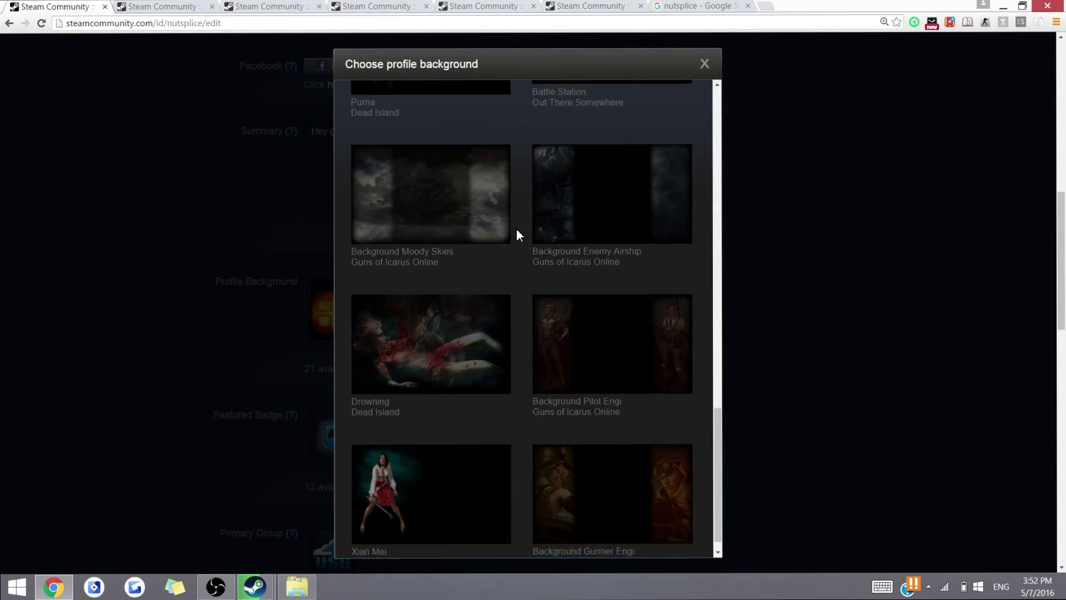
scroll(516, 229, up, 6)
scroll(517, 229, up, 10)
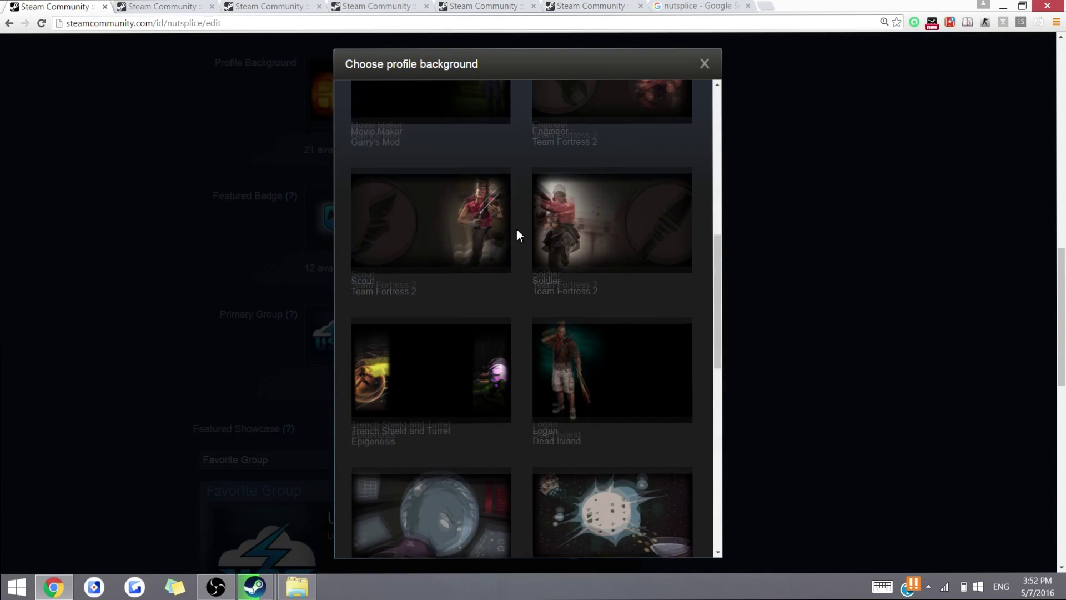
scroll(596, 509, up, 3)
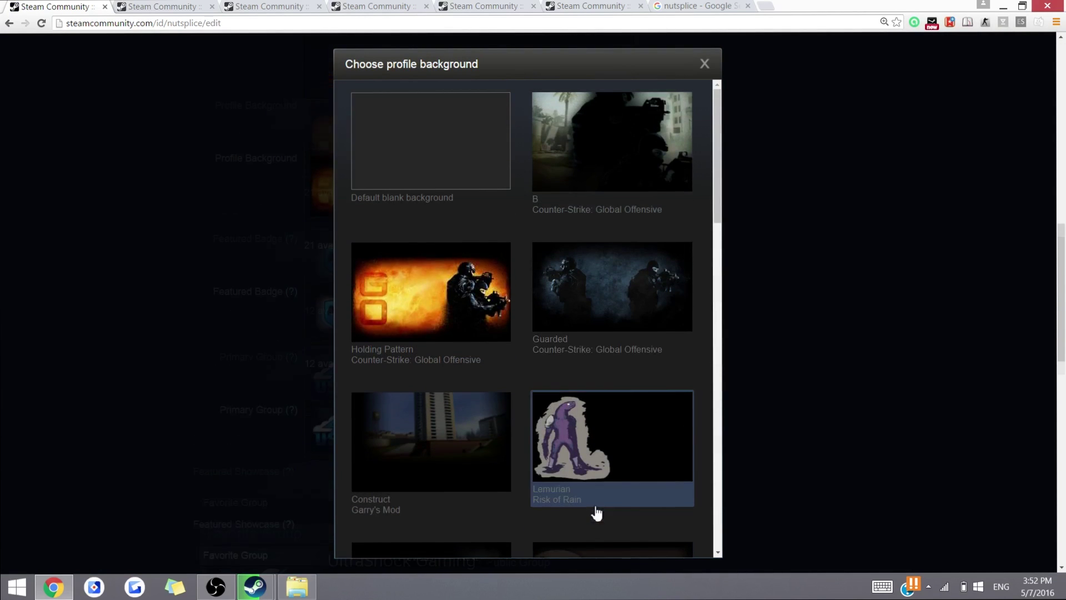
click(623, 279)
scroll(452, 308, down, 1)
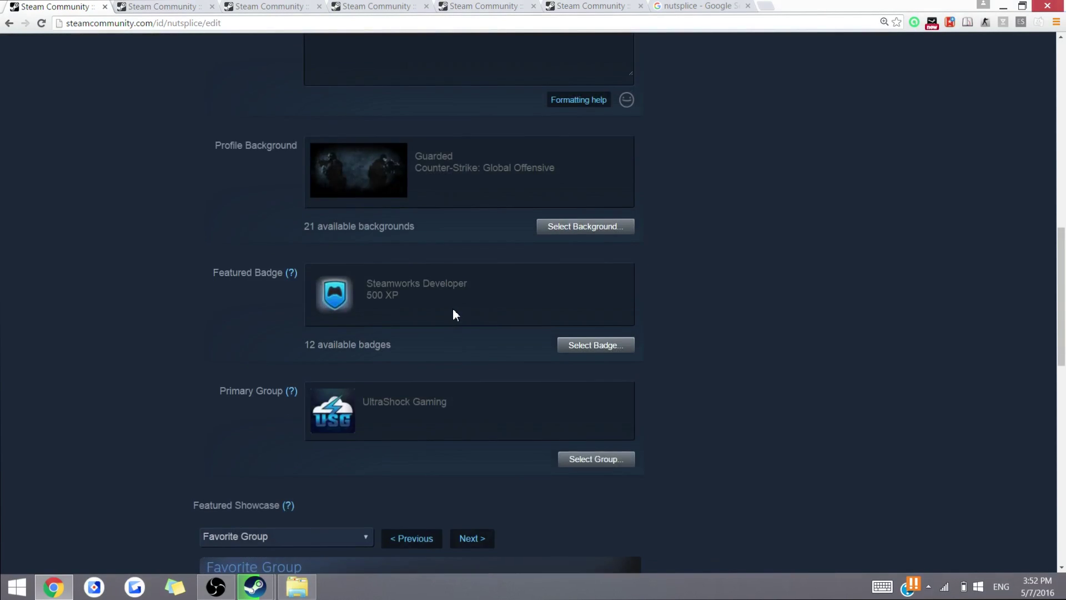
Step: Correct the closing bold tags to [/b] in both headings of the Hey Guys! Custom Info Box
scroll(452, 308, up, 4)
scroll(452, 308, down, 4)
scroll(452, 307, down, 11)
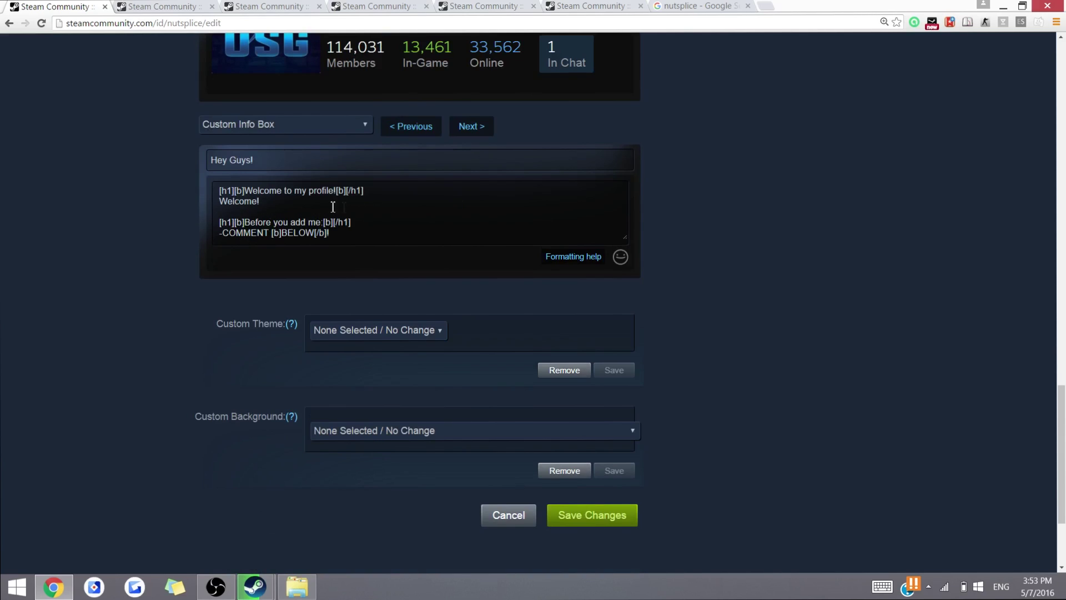
text(/)
Step: Save the background and info box changes and go back to the profile page
scroll(143, 214, down, 3)
click(619, 359)
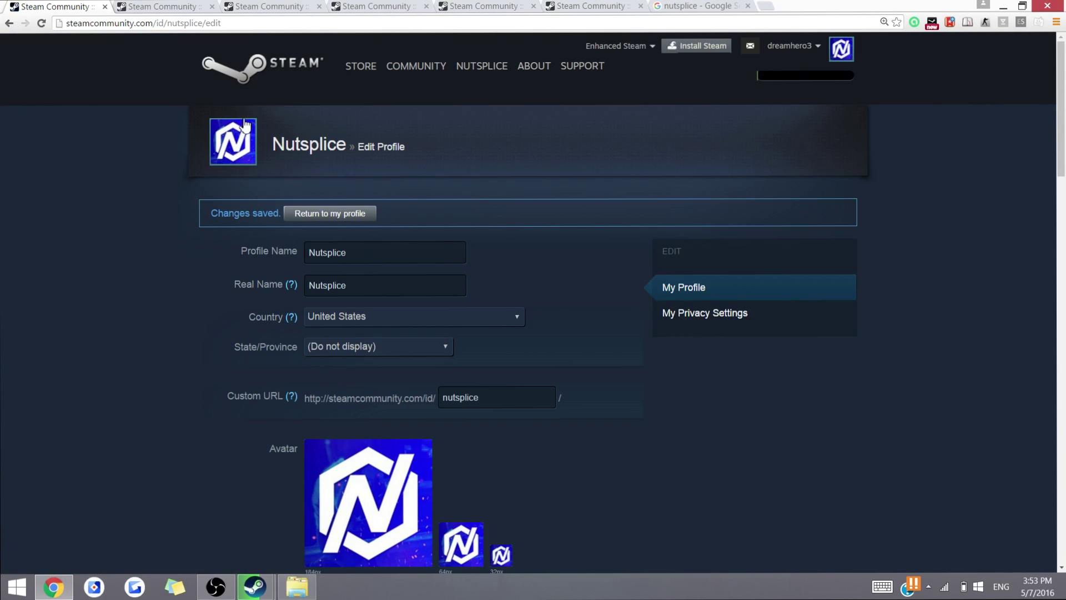
click(245, 125)
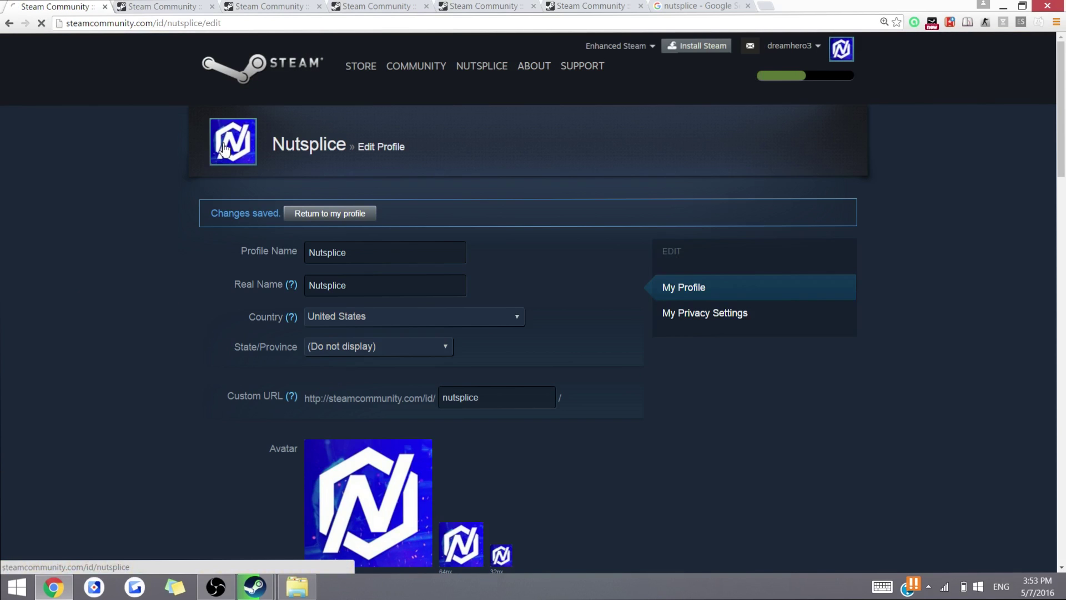
Step: Examine the saved profile's Guarded background and the heading and bold formatting in the Hey Guys! box
scroll(65, 275, down, 1)
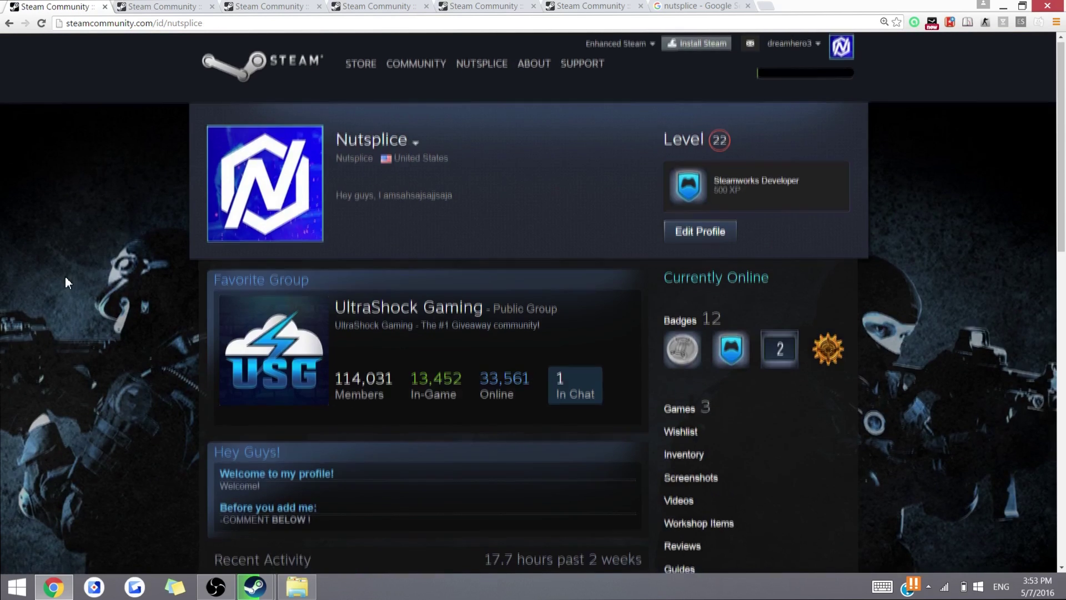
scroll(65, 275, up, 1)
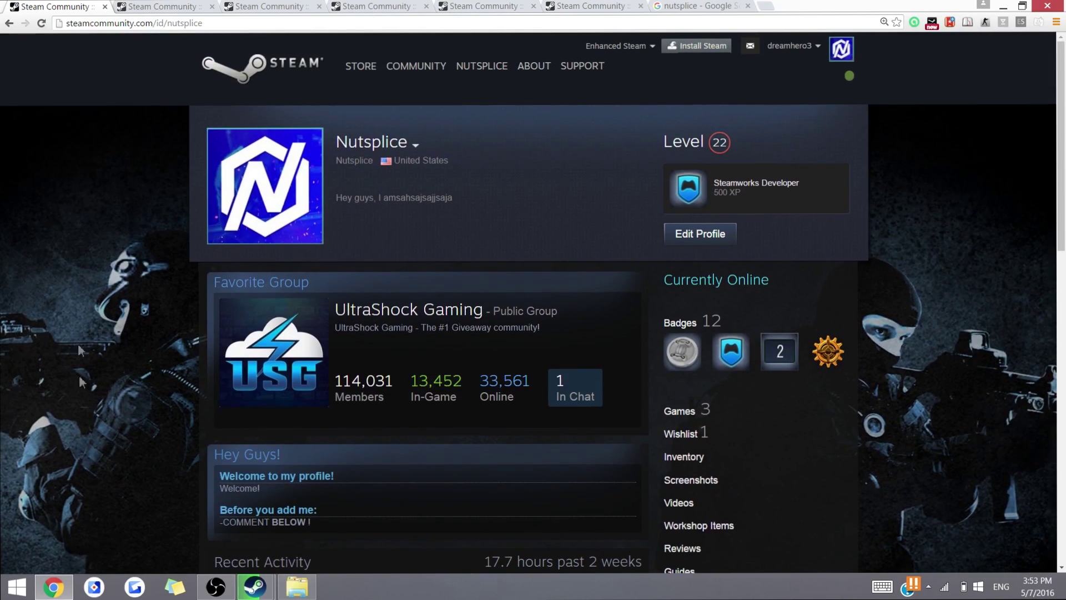
scroll(42, 396, down, 2)
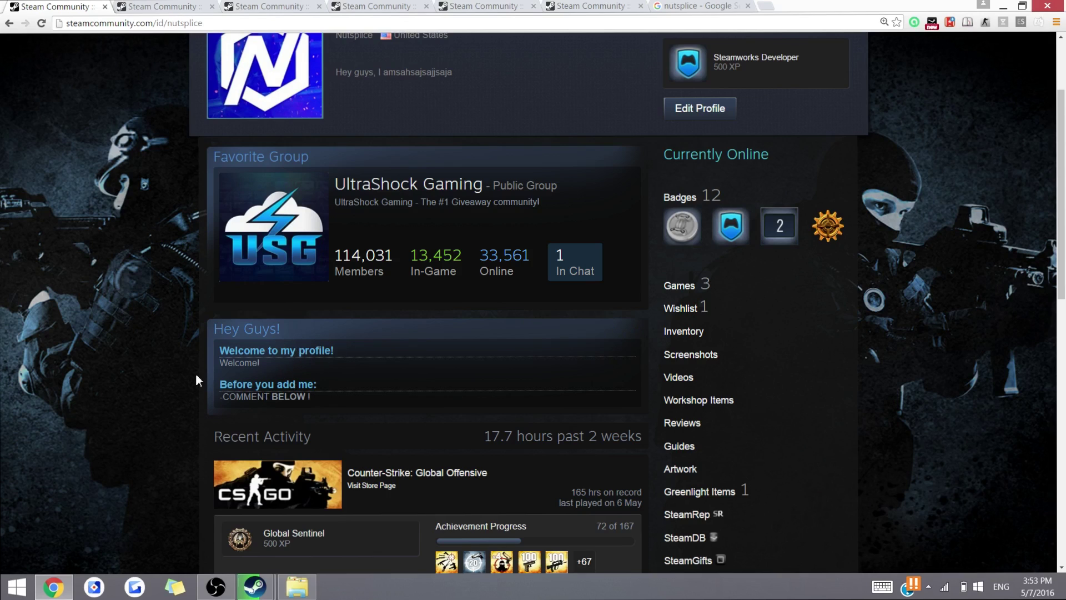
drag(272, 395, 309, 397)
click(255, 400)
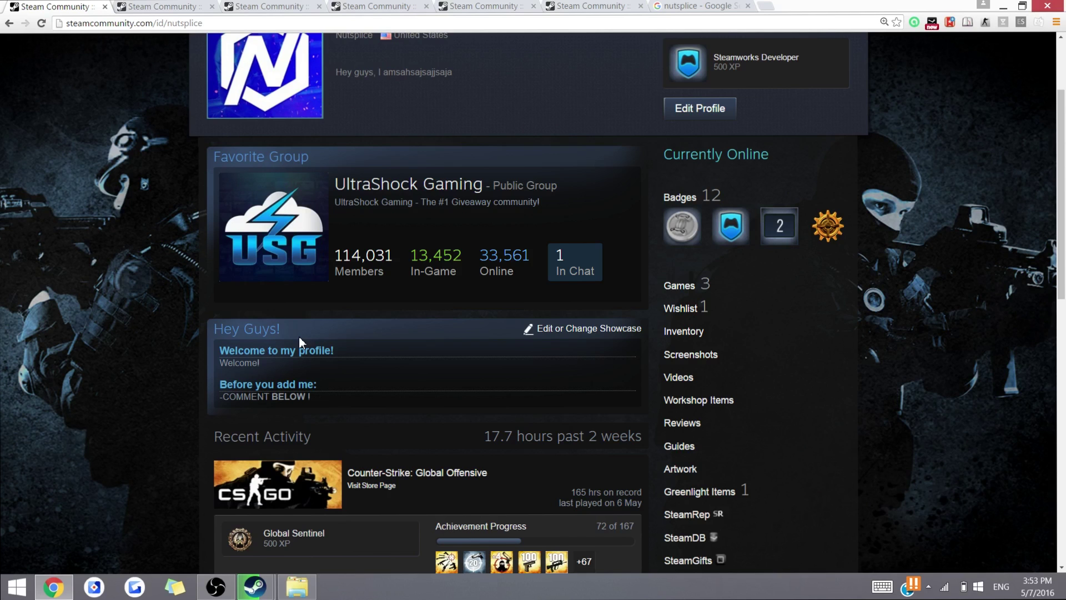
scroll(299, 335, up, 3)
Step: Compare the UltraShock Gaming example profile's showcases and the earlier Kennys profile page with the finished profile
key(ctrl+Tab)
scroll(132, 214, down, 10)
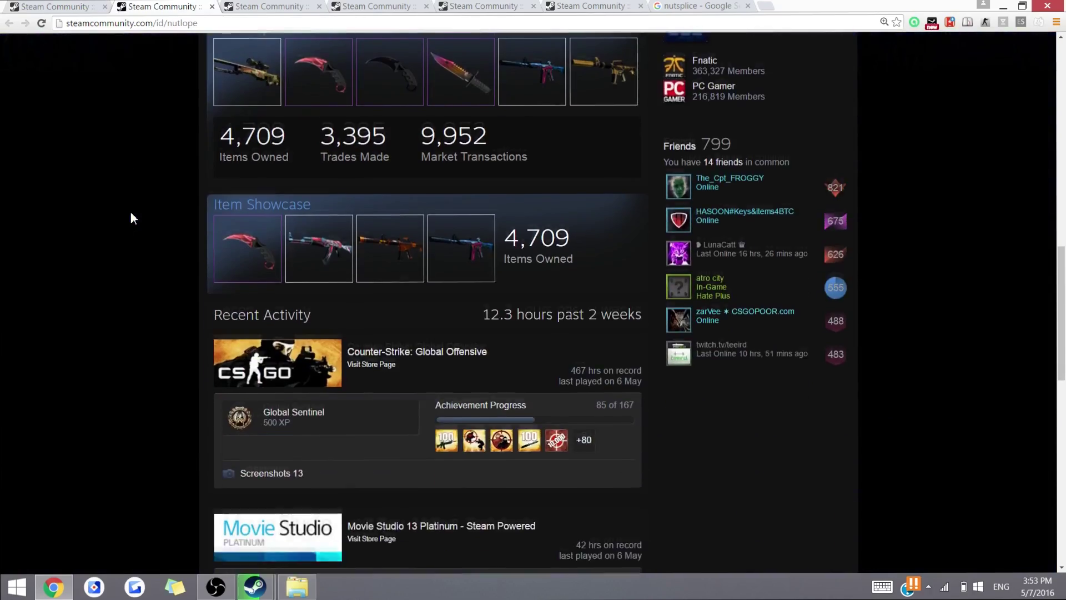
scroll(131, 212, up, 13)
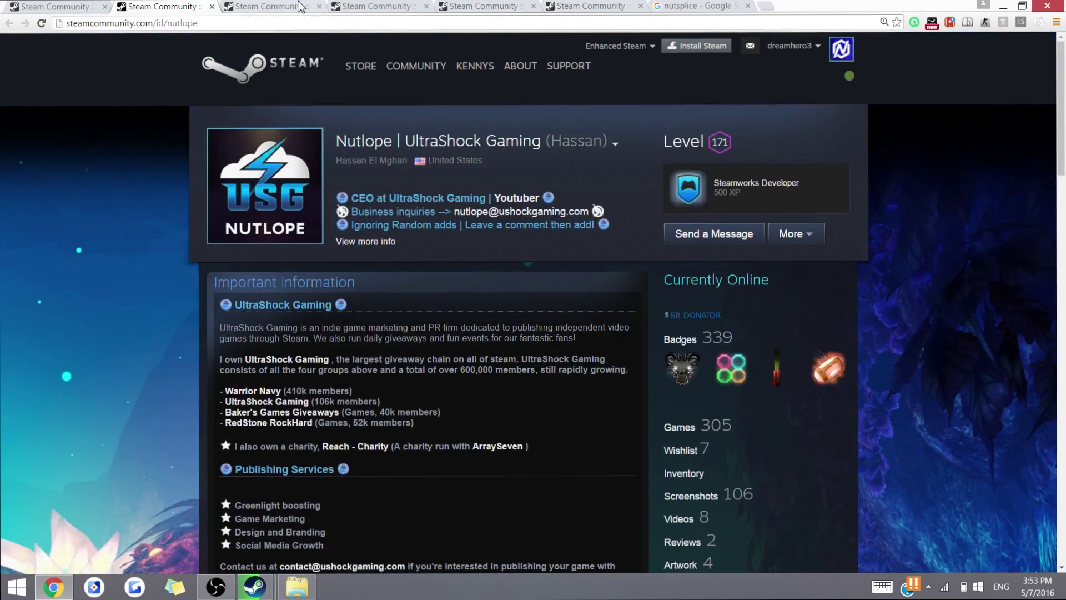
click(300, 7)
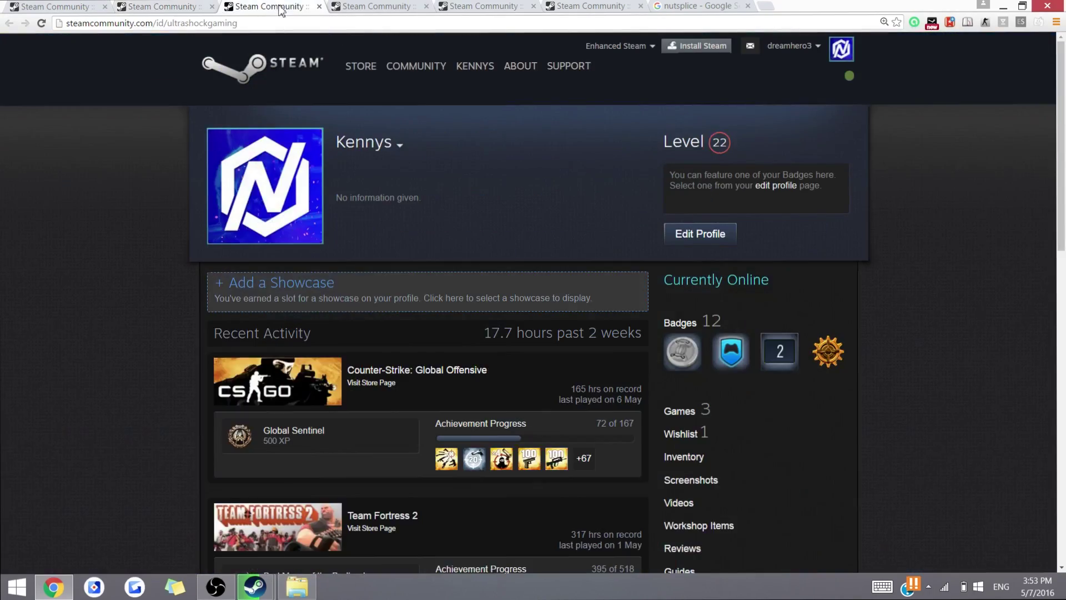
scroll(245, 254, down, 3)
click(155, 7)
click(61, 6)
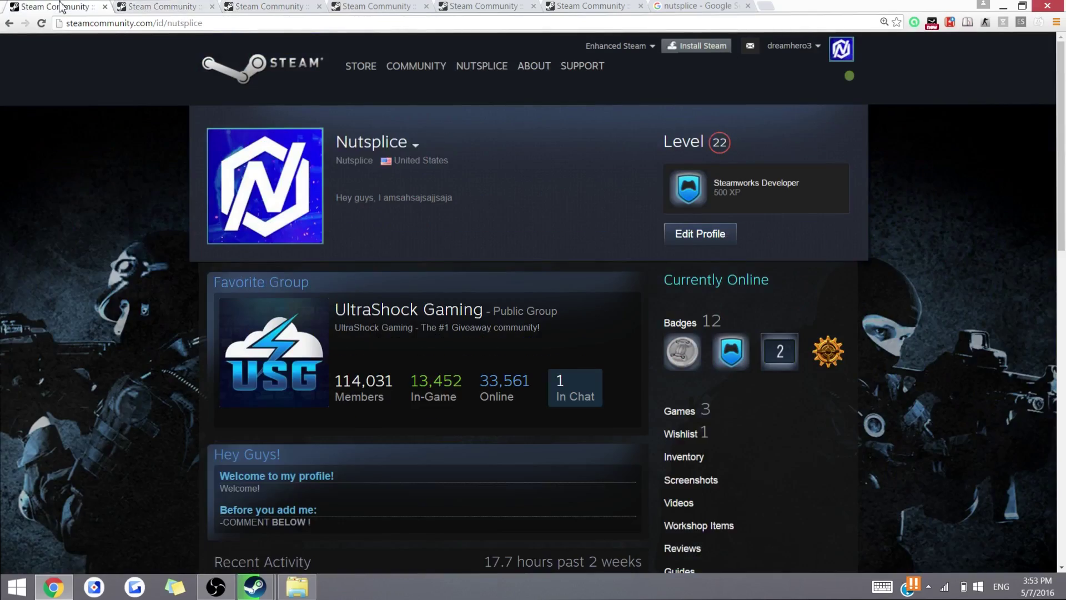
Step: Look over the finished Nutsplice profile from its name and summary down to its showcases and recent activity
drag(335, 144, 357, 147)
click(355, 146)
scroll(245, 160, down, 3)
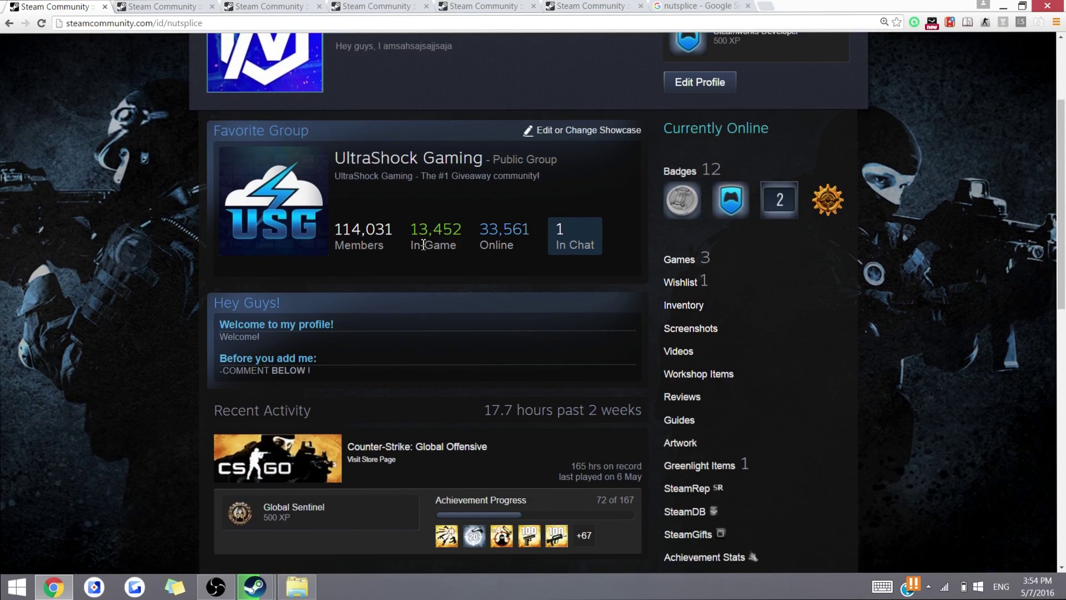
scroll(481, 133, up, 2)
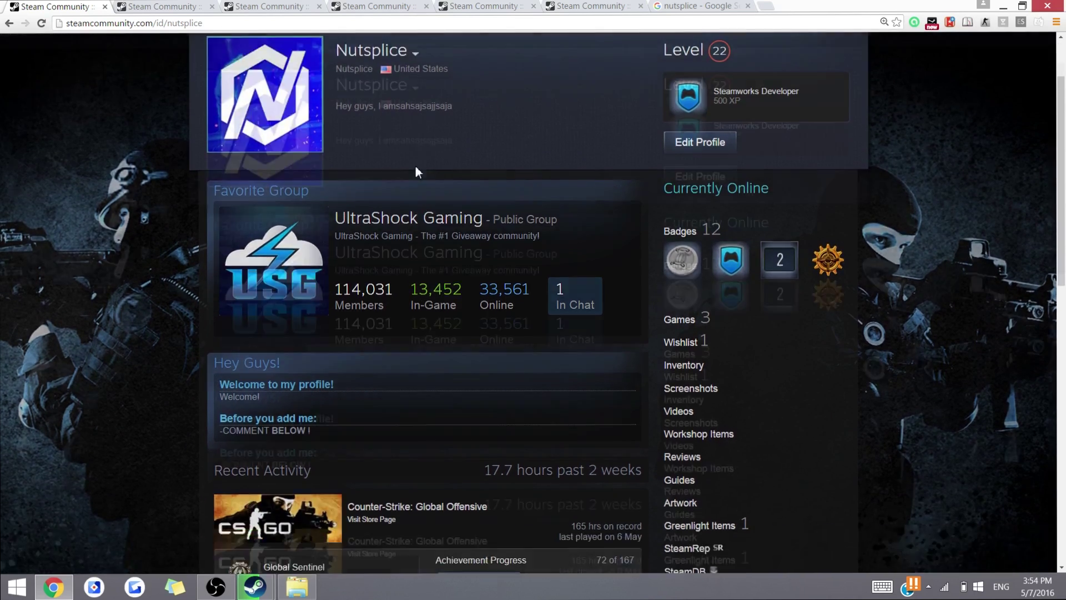
scroll(417, 169, down, 2)
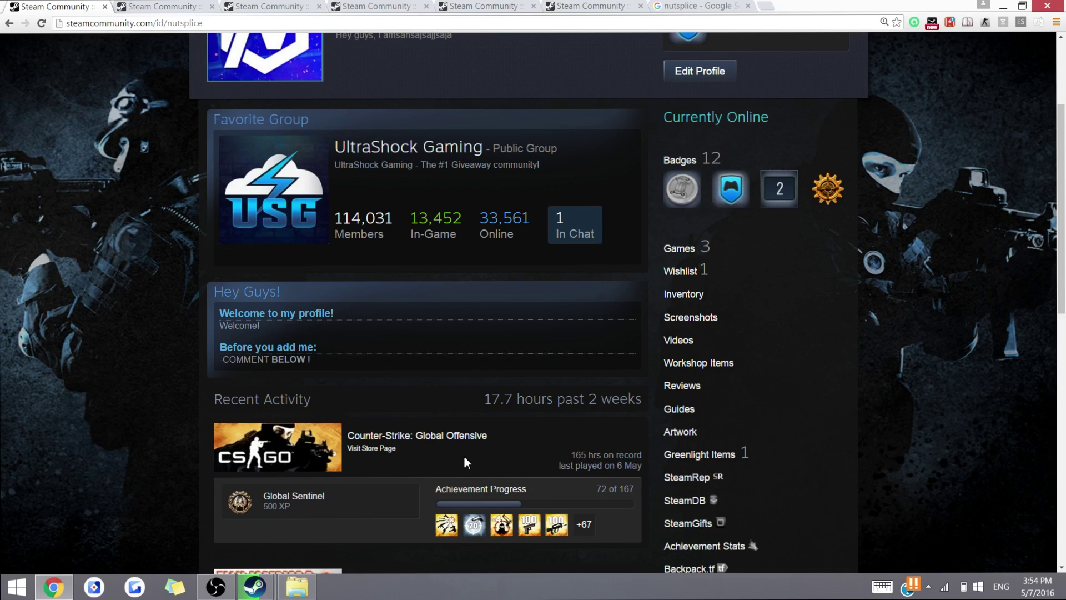
scroll(465, 456, up, 3)
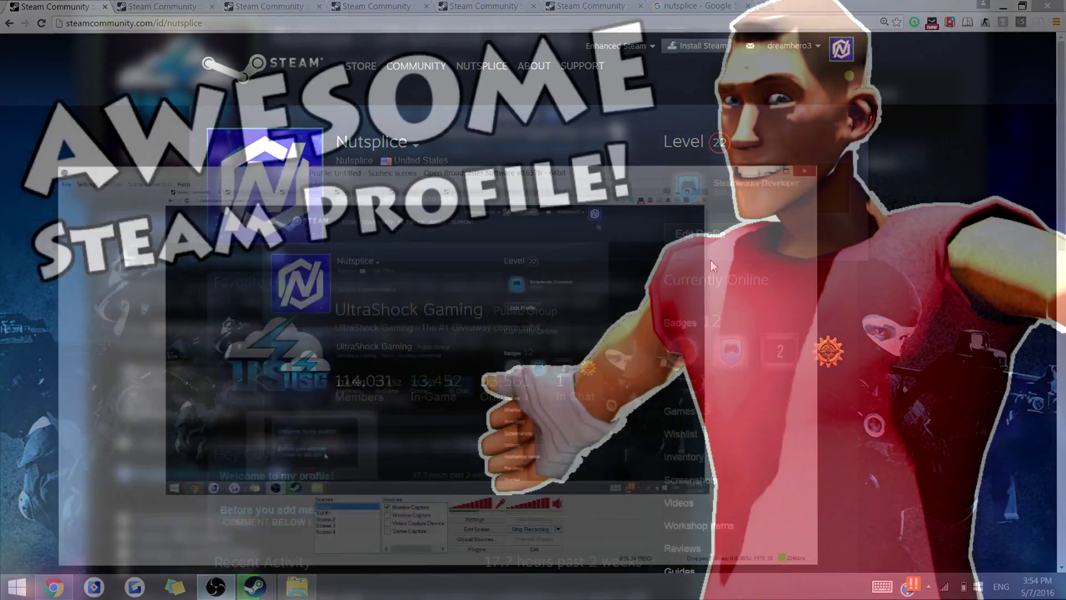
click(216, 586)
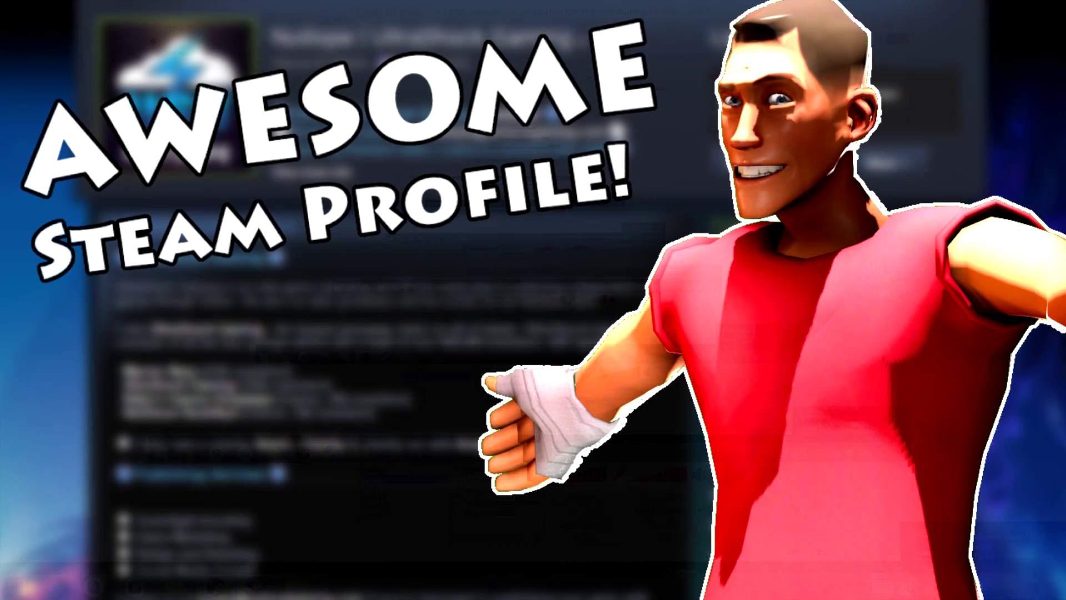